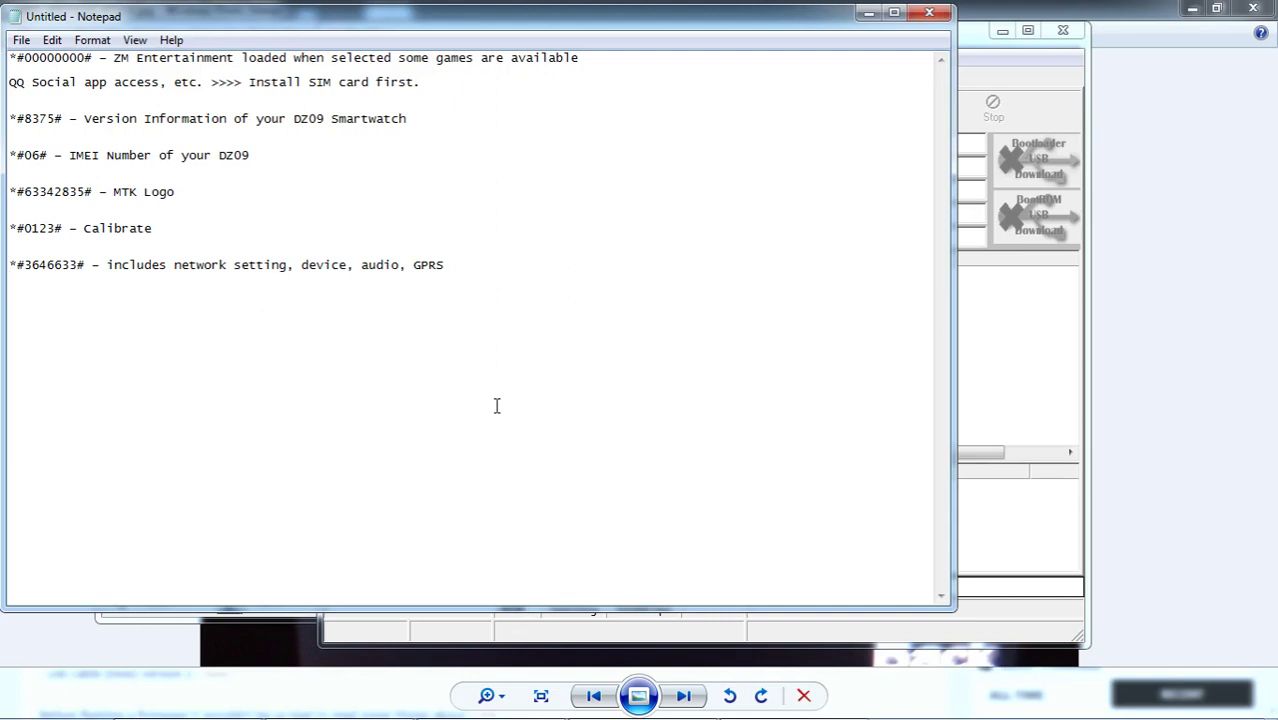
Step: Switch to FlashTool and check its version information in the About window
{"action": "left_click", "coordinate": [1048, 90]}
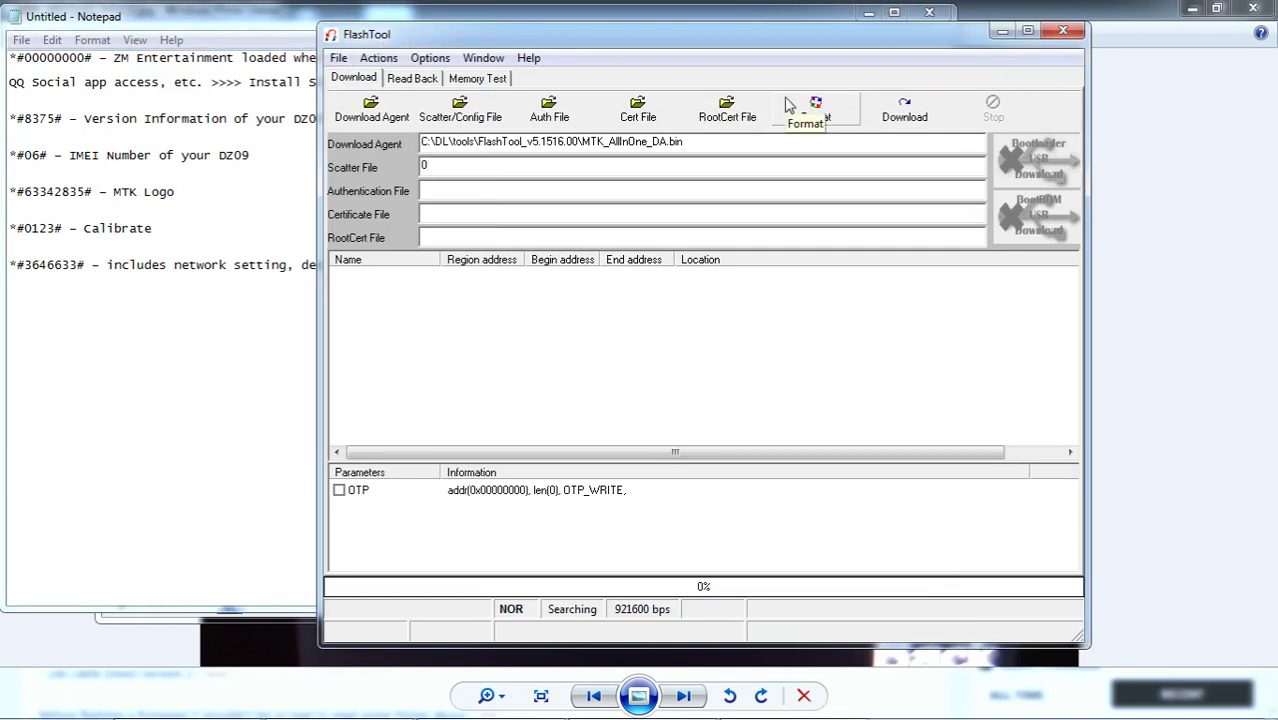
{"action": "left_click_drag", "start_coordinate": [606, 48], "coordinate": [578, 63]}
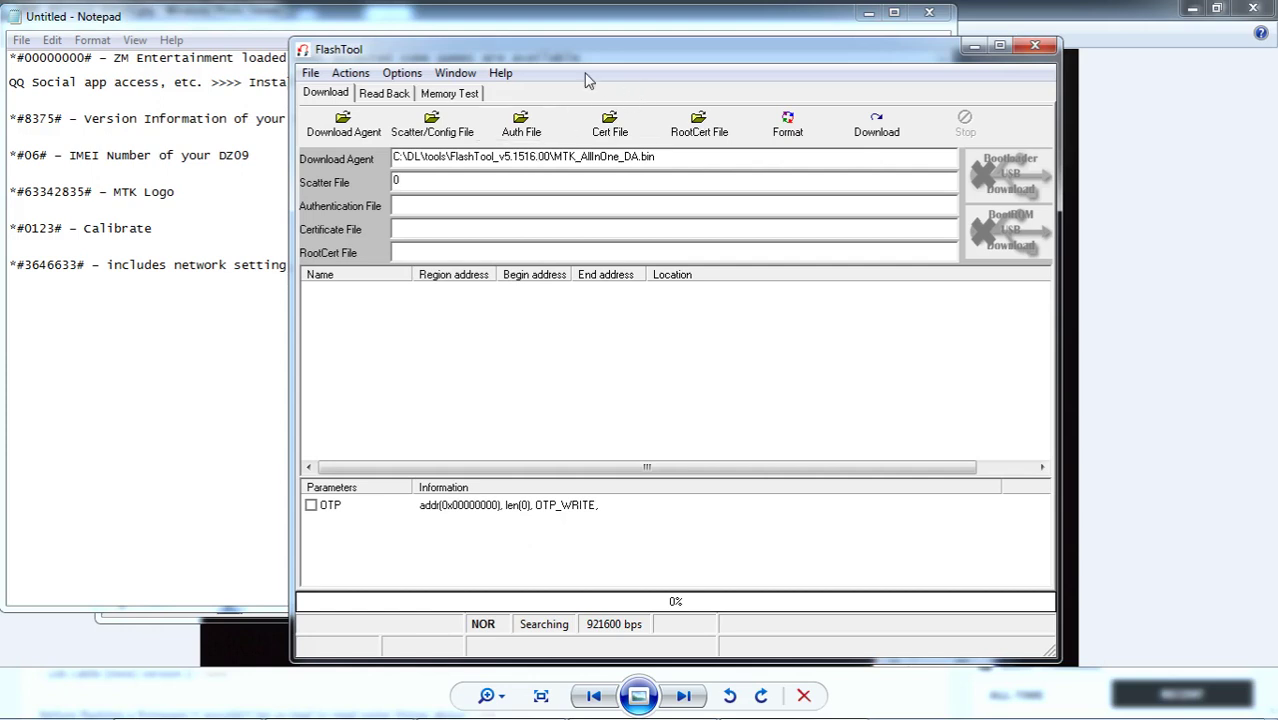
{"action": "left_click_drag", "start_coordinate": [570, 56], "coordinate": [552, 56]}
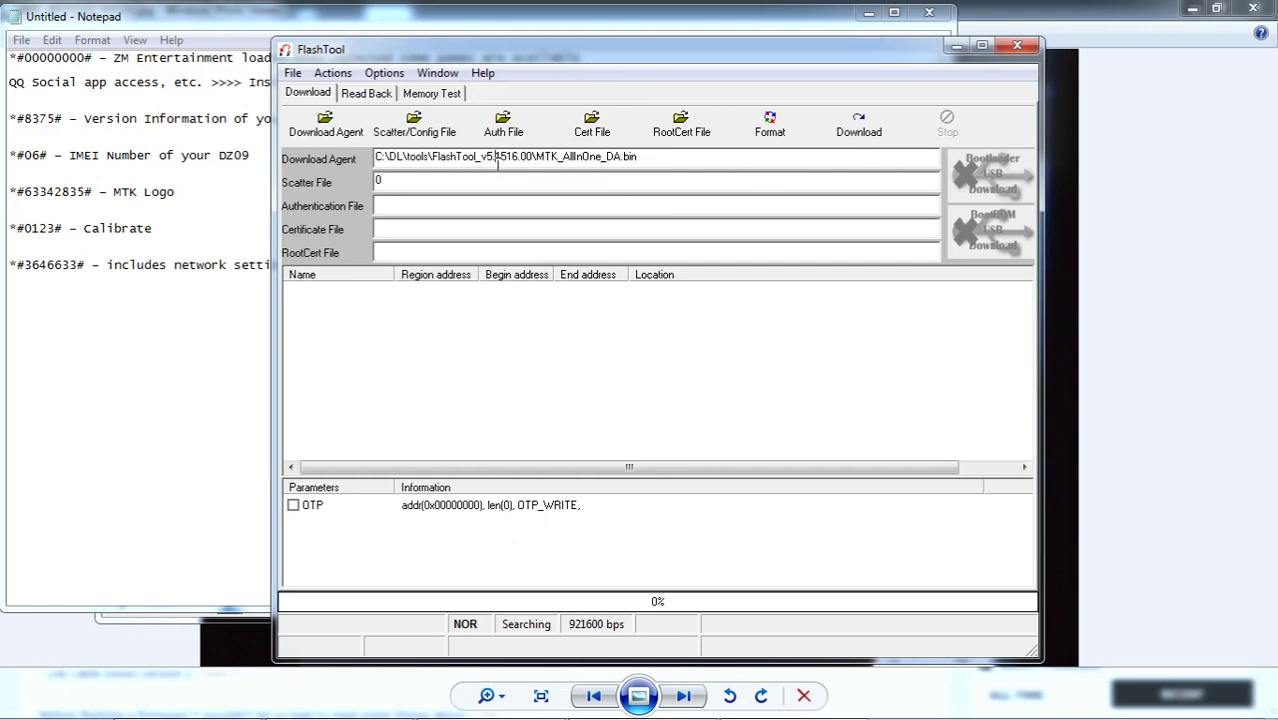
{"action": "left_click", "coordinate": [482, 73]}
{"action": "left_click", "coordinate": [495, 93]}
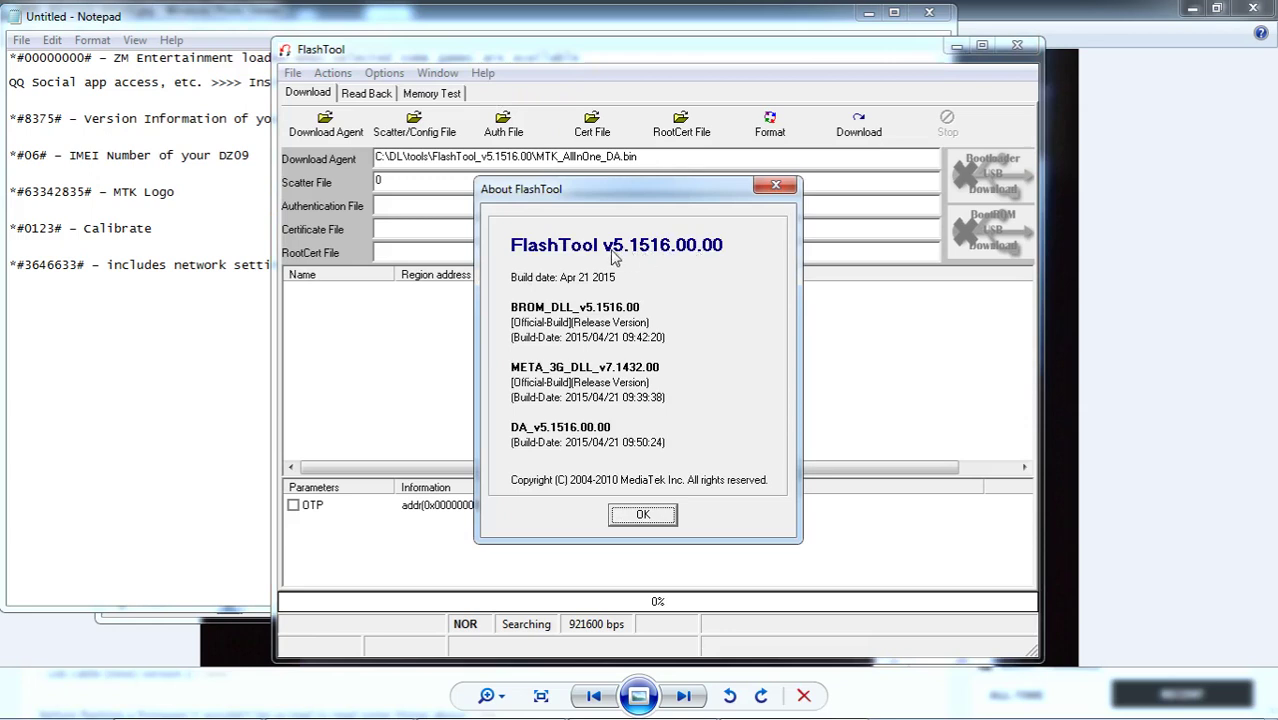
{"action": "left_click", "coordinate": [642, 515]}
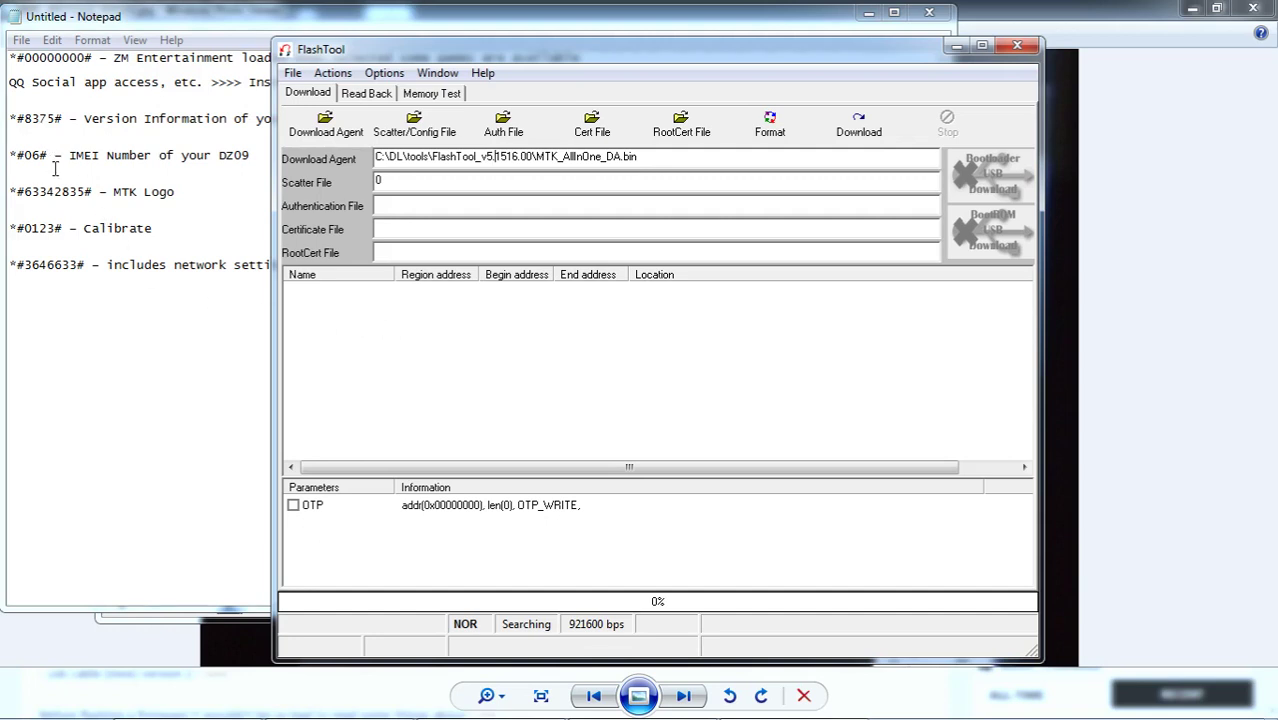
Step: Review the *#8375# version information code in the Notepad list, and view the photo of the watch's version summary
{"action": "left_click", "coordinate": [36, 124]}
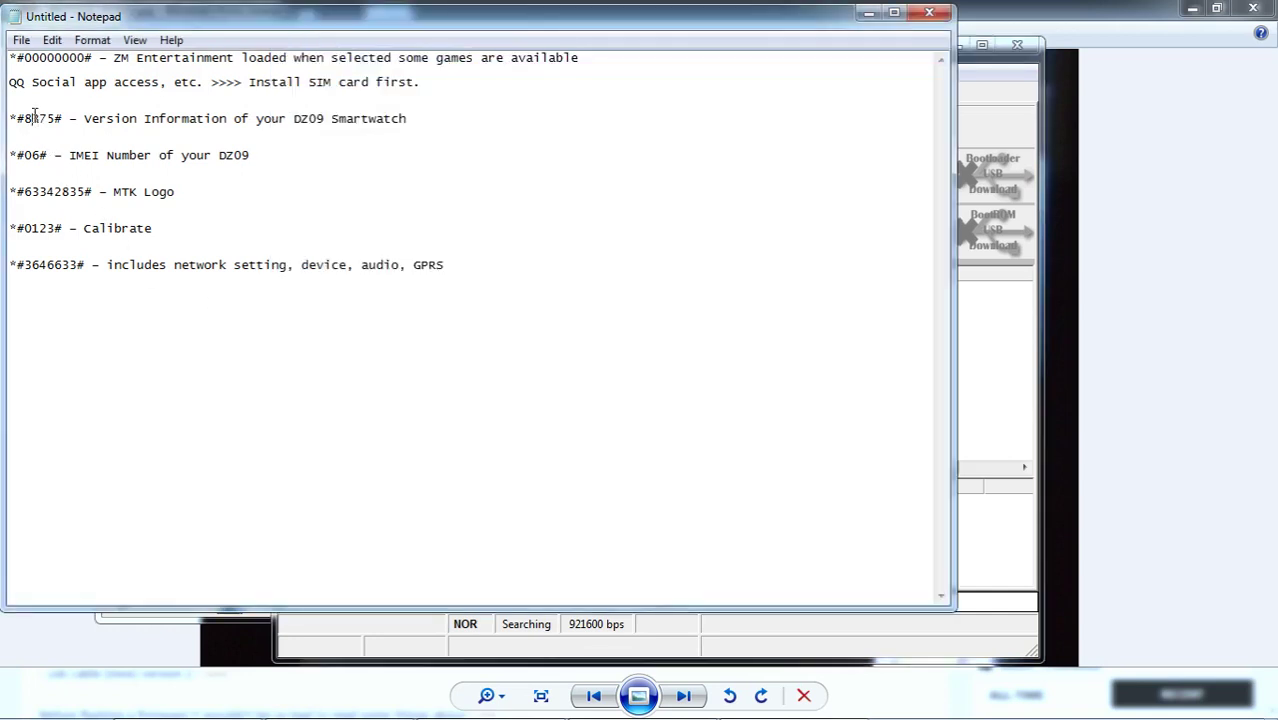
{"action": "double_click", "coordinate": [34, 119]}
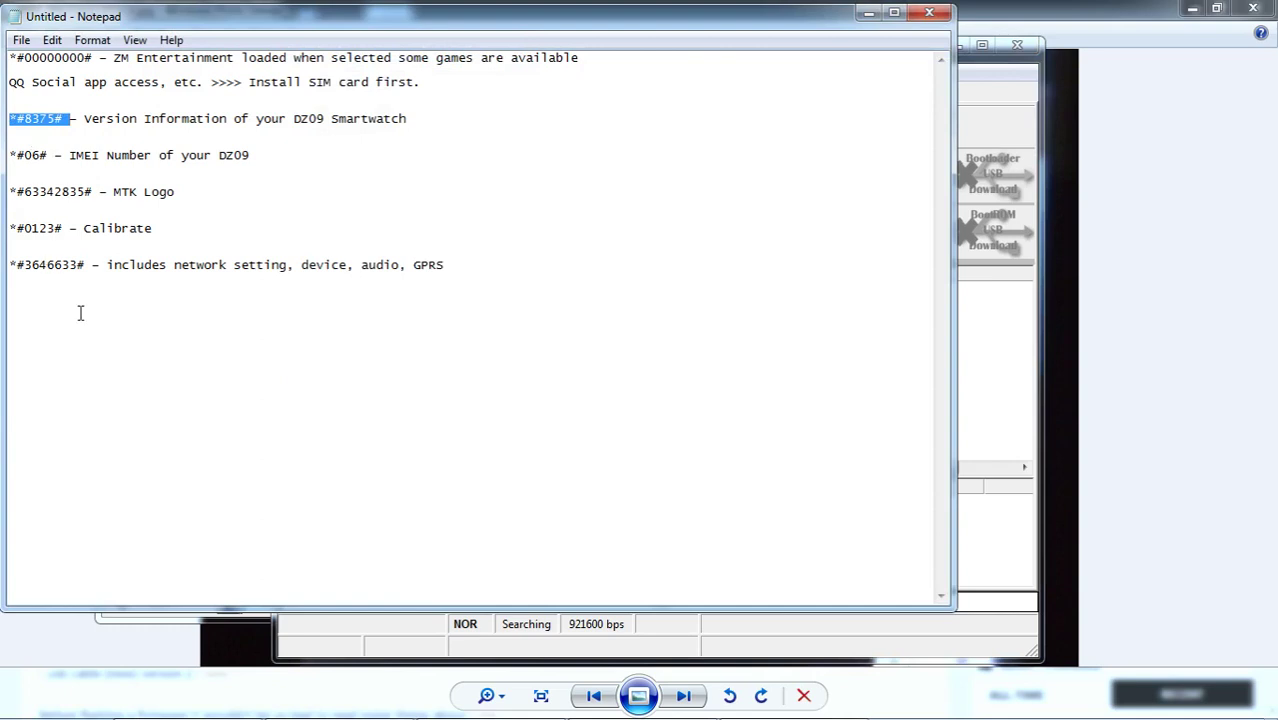
{"action": "left_click", "coordinate": [123, 120]}
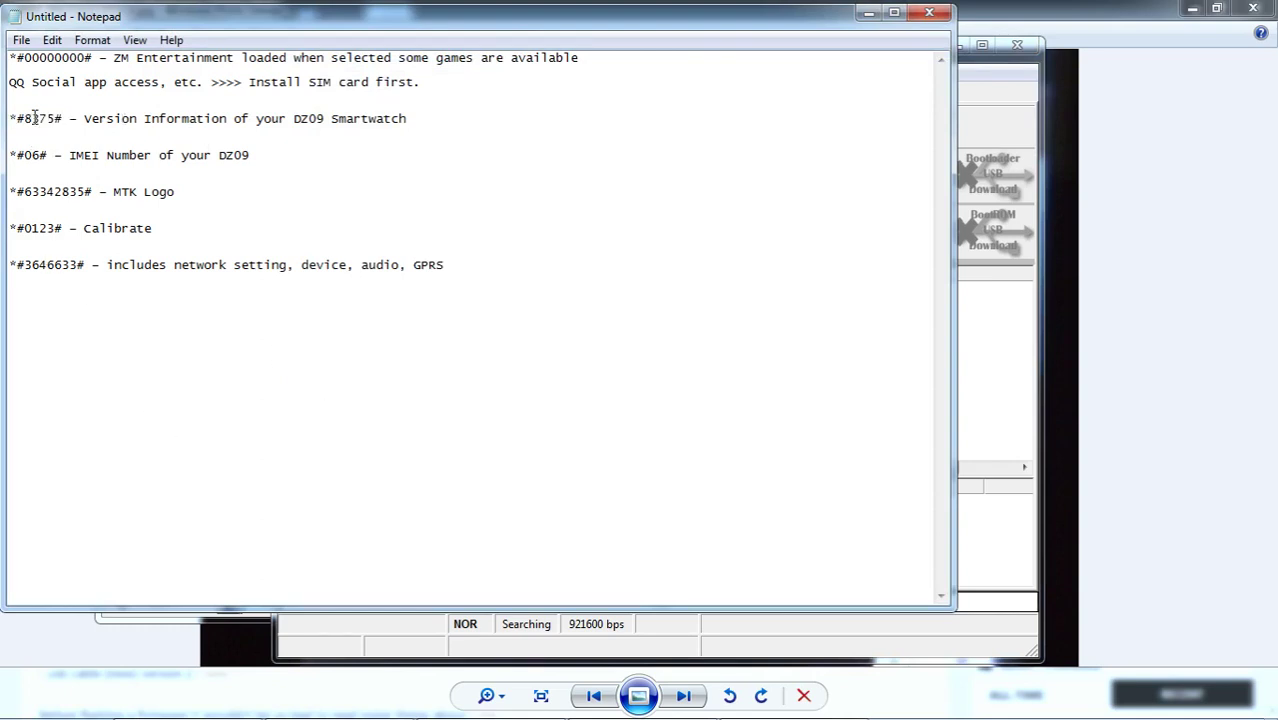
{"action": "double_click", "coordinate": [34, 118]}
{"action": "left_click", "coordinate": [85, 118]}
{"action": "double_click", "coordinate": [28, 119]}
{"action": "left_click", "coordinate": [120, 142]}
{"action": "left_click", "coordinate": [493, 703]}
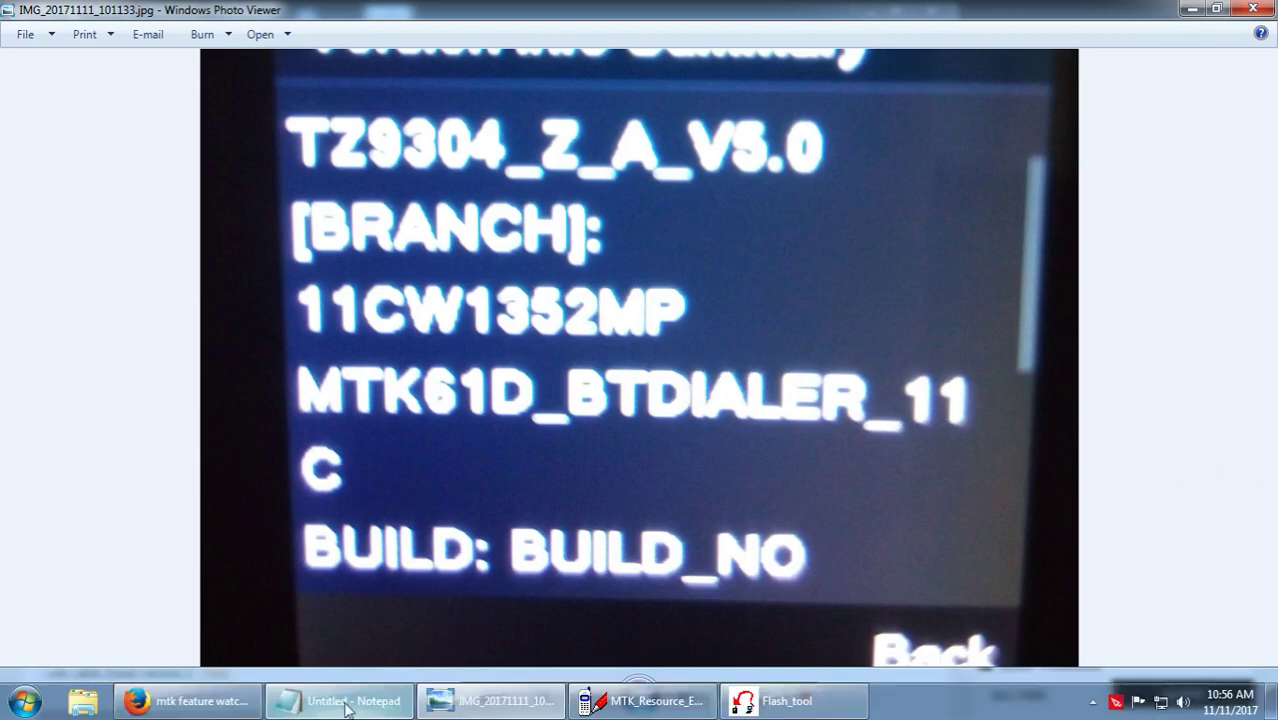
Step: Load config_mtk.cfg from the DZ09 ROM Dump MTK61D ROM folder as the scatter file in FlashTool
{"action": "left_click", "coordinate": [828, 708]}
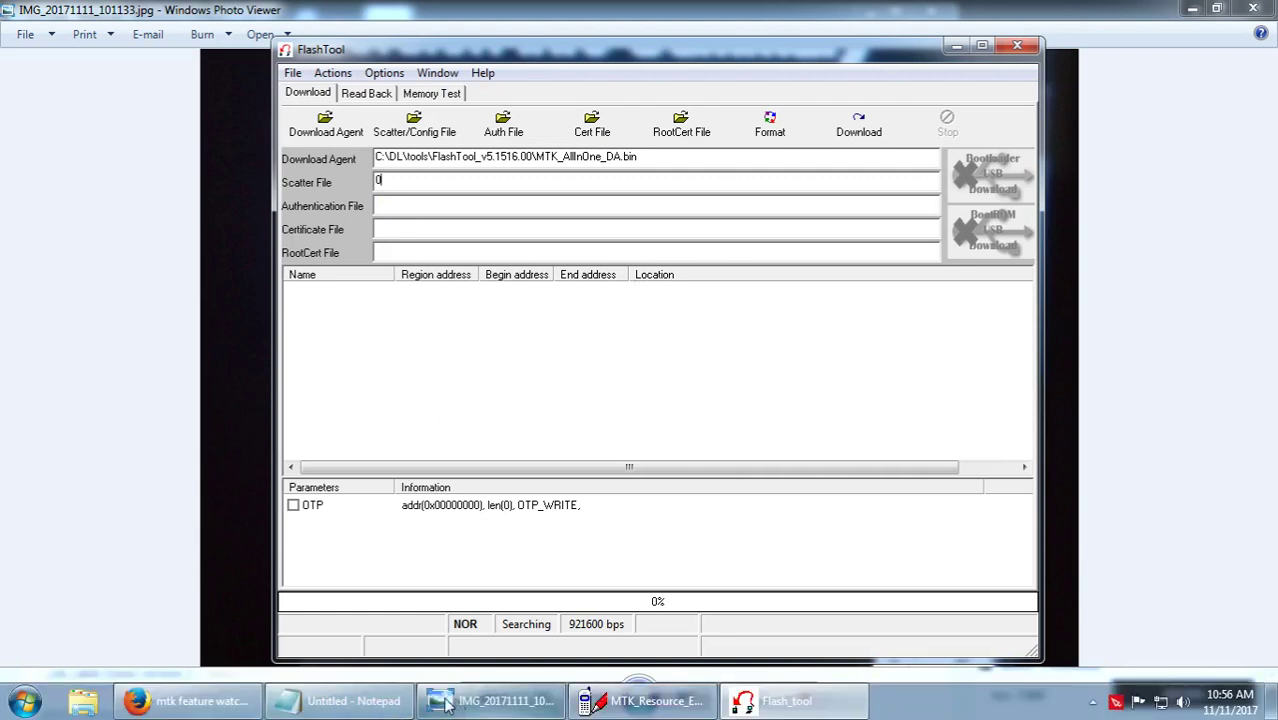
{"action": "left_click", "coordinate": [422, 130]}
{"action": "left_click", "coordinate": [514, 207]}
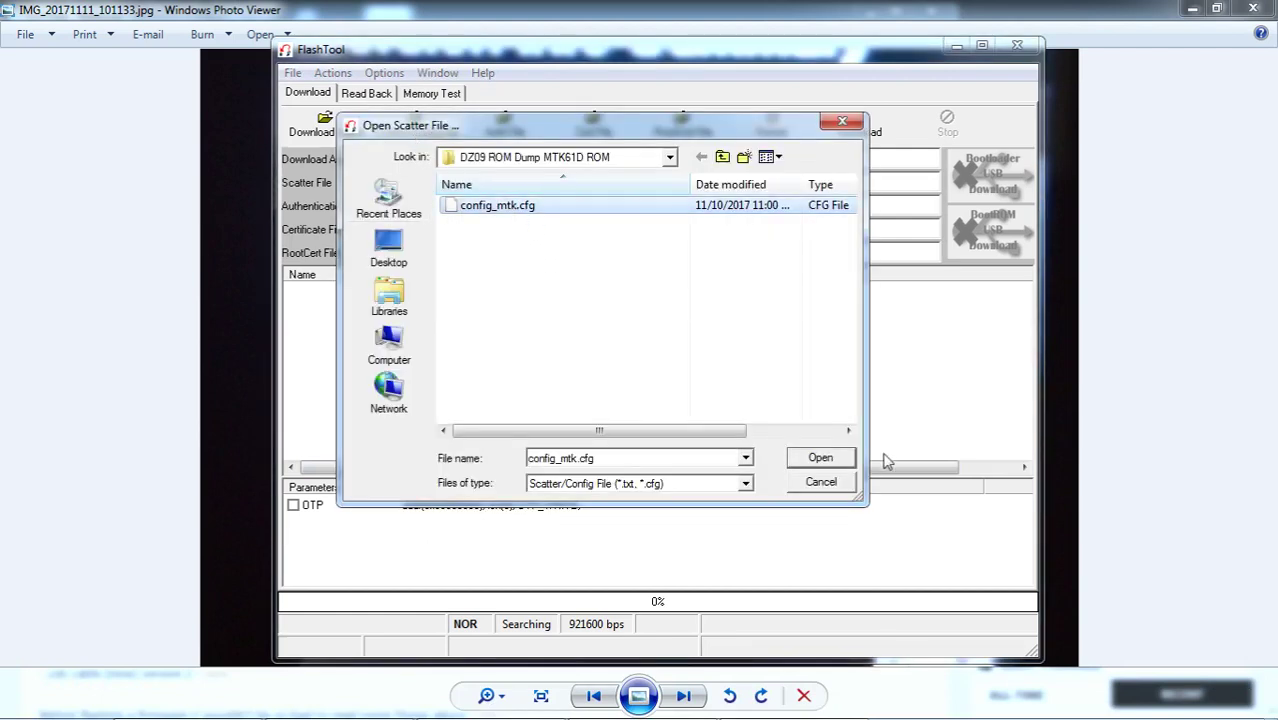
{"action": "left_click", "coordinate": [820, 458]}
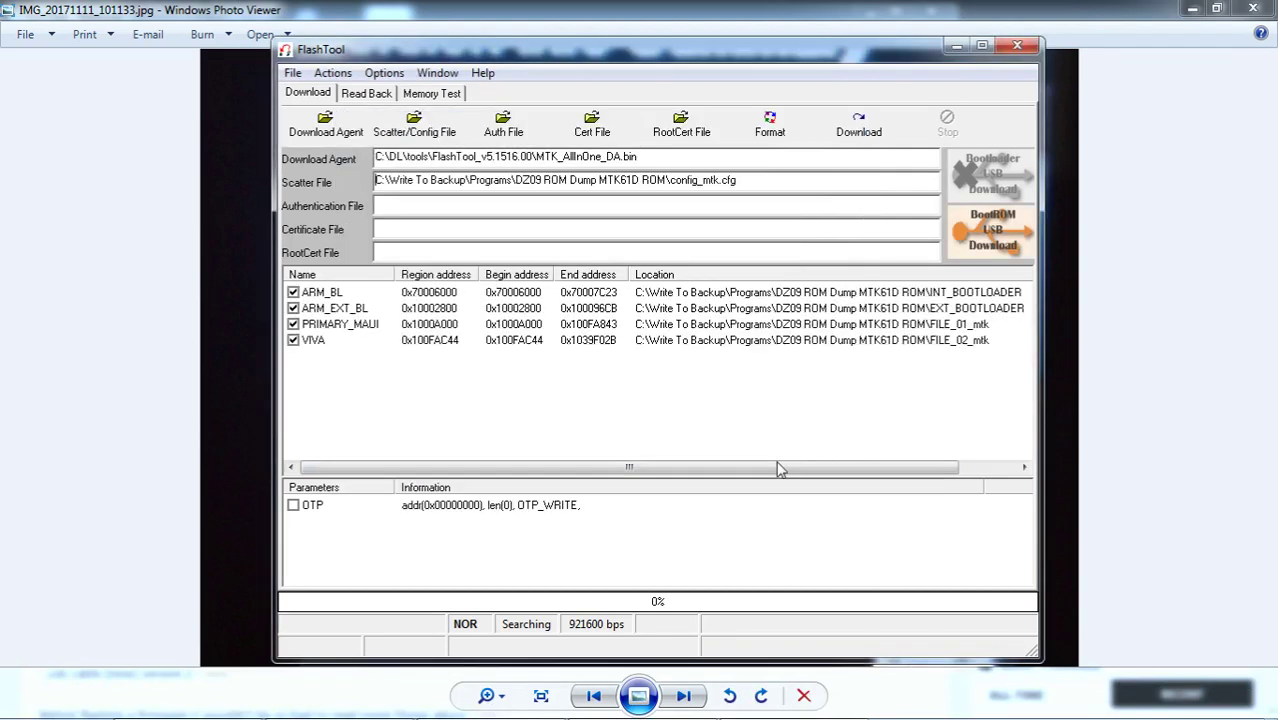
Step: Highlight the MTK61D chip name and the ROM dump folder name in the scatter file path
{"action": "double_click", "coordinate": [608, 181]}
{"action": "left_click", "coordinate": [702, 180]}
{"action": "double_click", "coordinate": [614, 178]}
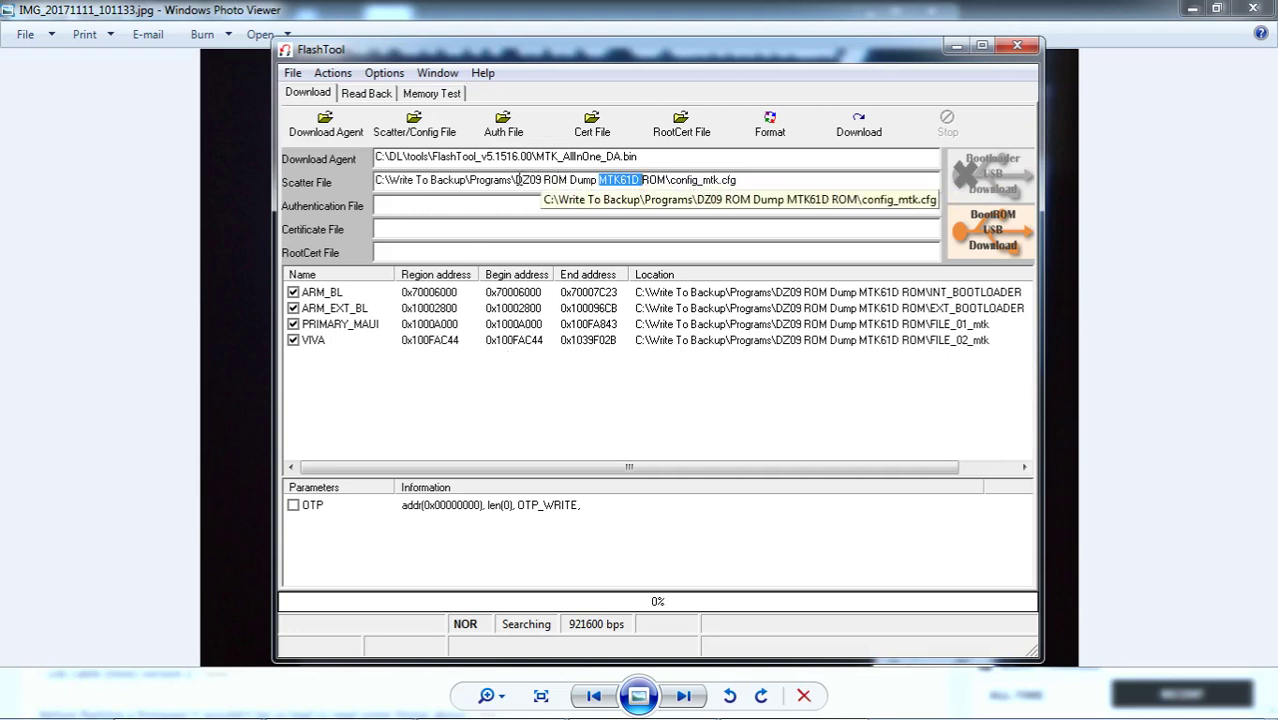
{"action": "left_click_drag", "start_coordinate": [517, 180], "coordinate": [666, 180]}
{"action": "left_click", "coordinate": [507, 230]}
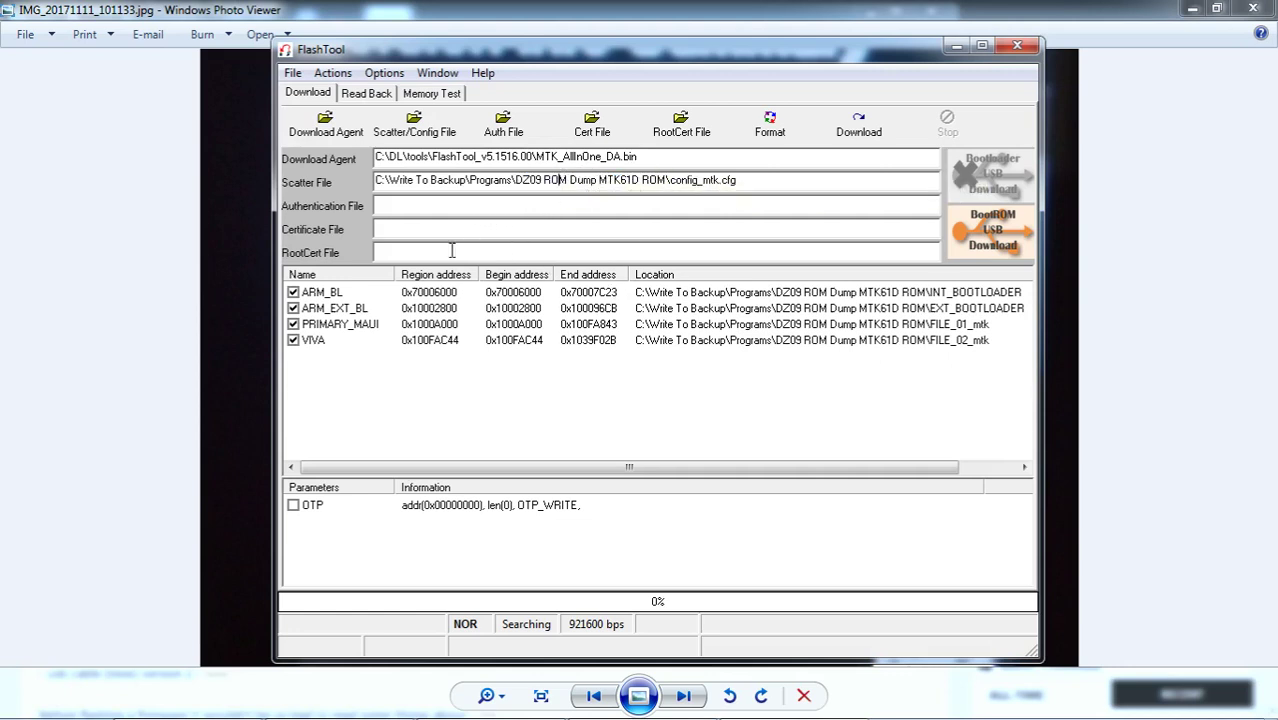
Step: Examine the start address, length and output file of the ROM_DZ read-back entry
{"action": "left_click", "coordinate": [364, 93]}
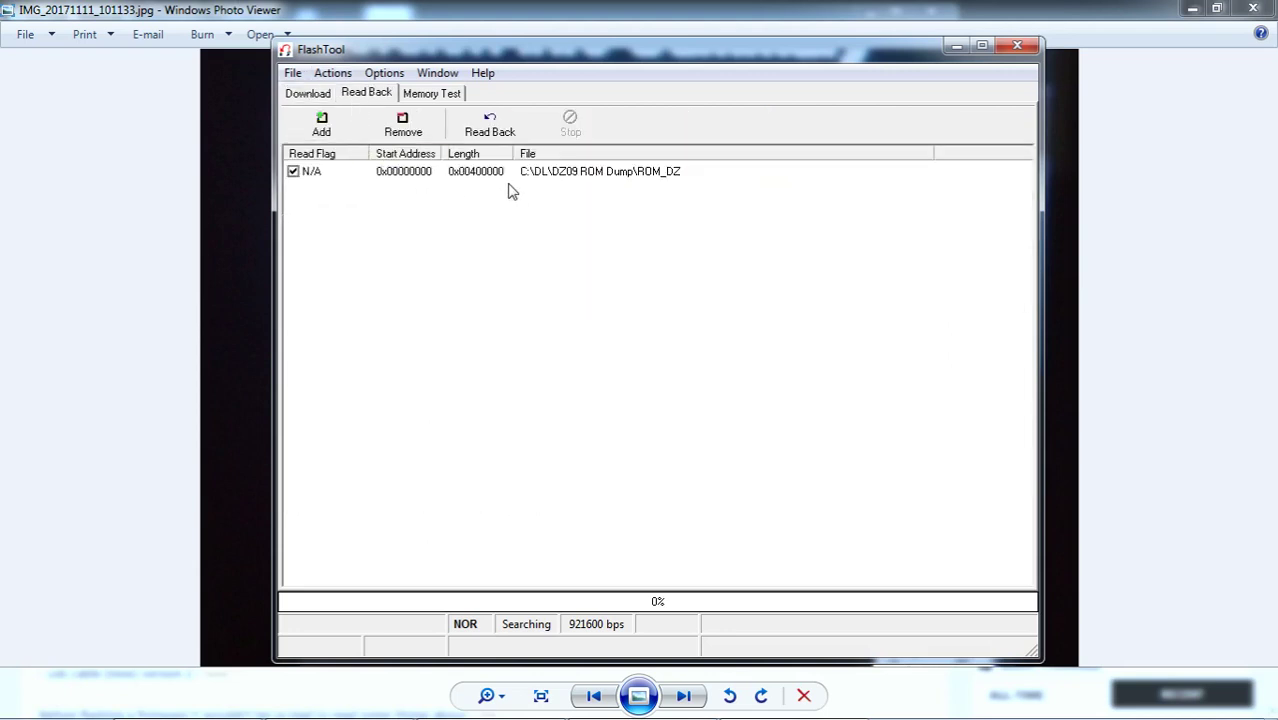
{"action": "left_click", "coordinate": [478, 178]}
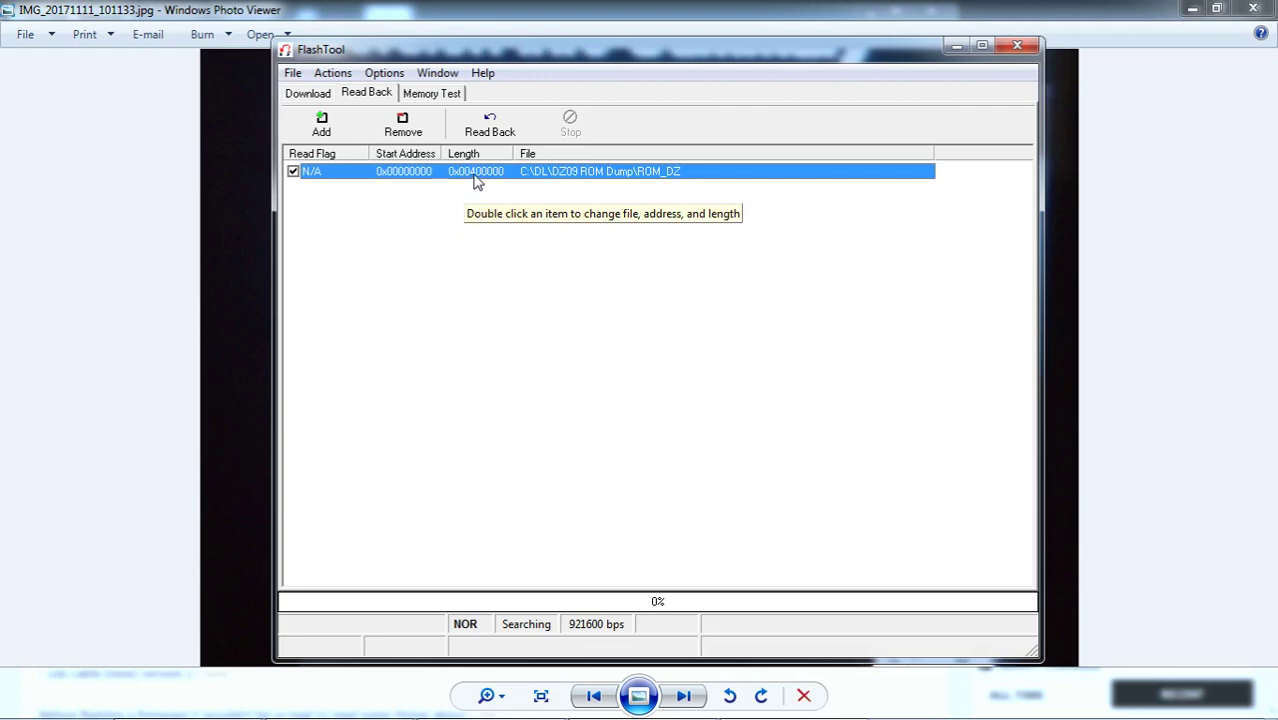
{"action": "left_click", "coordinate": [407, 288]}
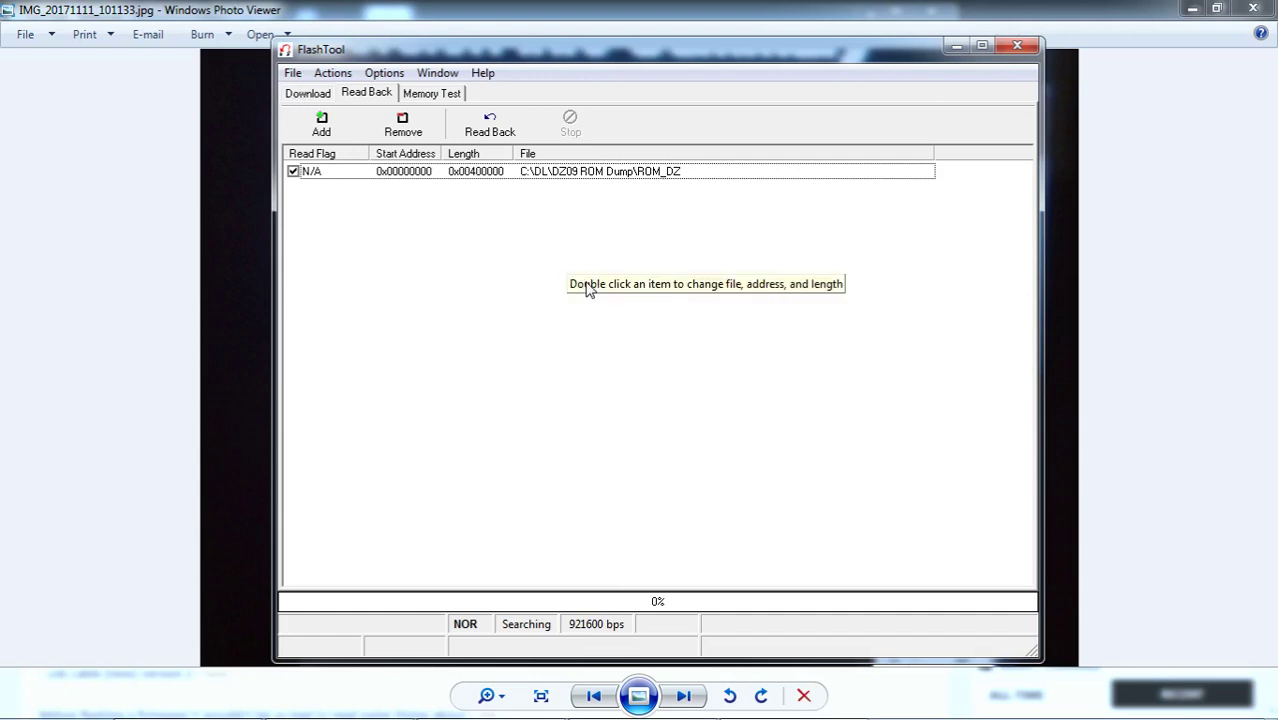
Step: Compare the MTK61D name in the scatter file path with the chip name in the watch's version photo
{"action": "left_click", "coordinate": [291, 93]}
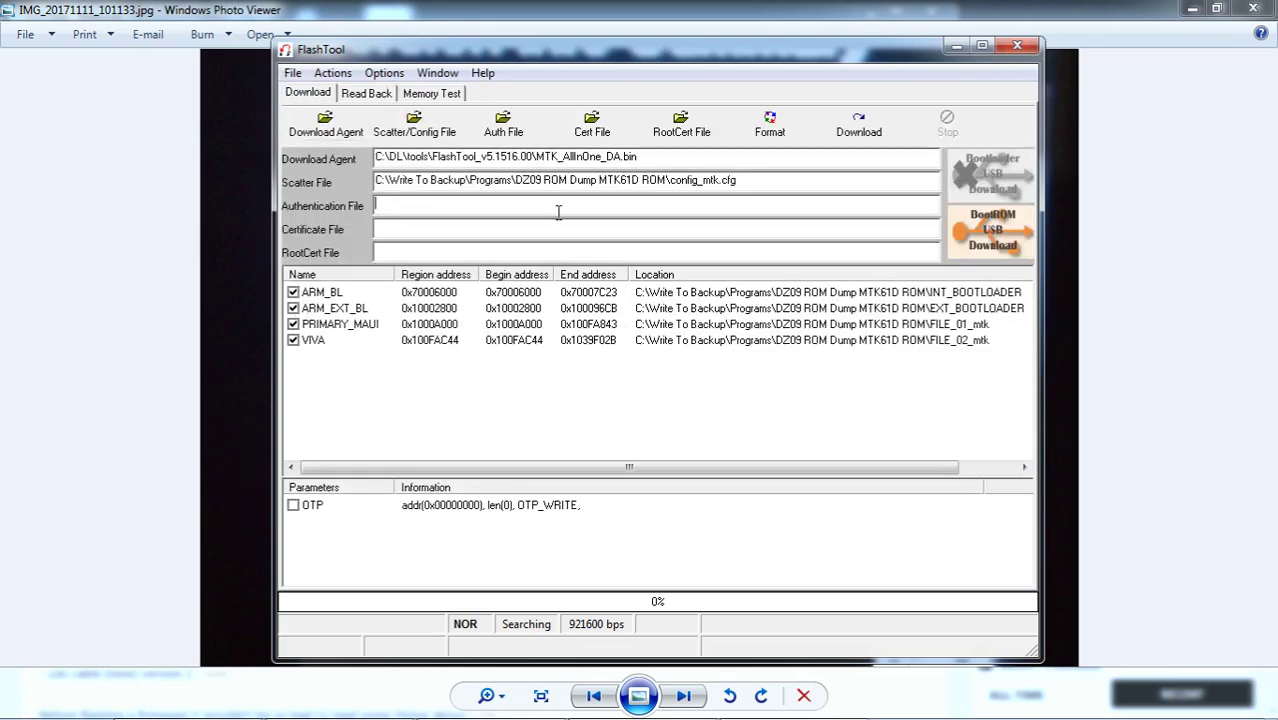
{"action": "double_click", "coordinate": [620, 181]}
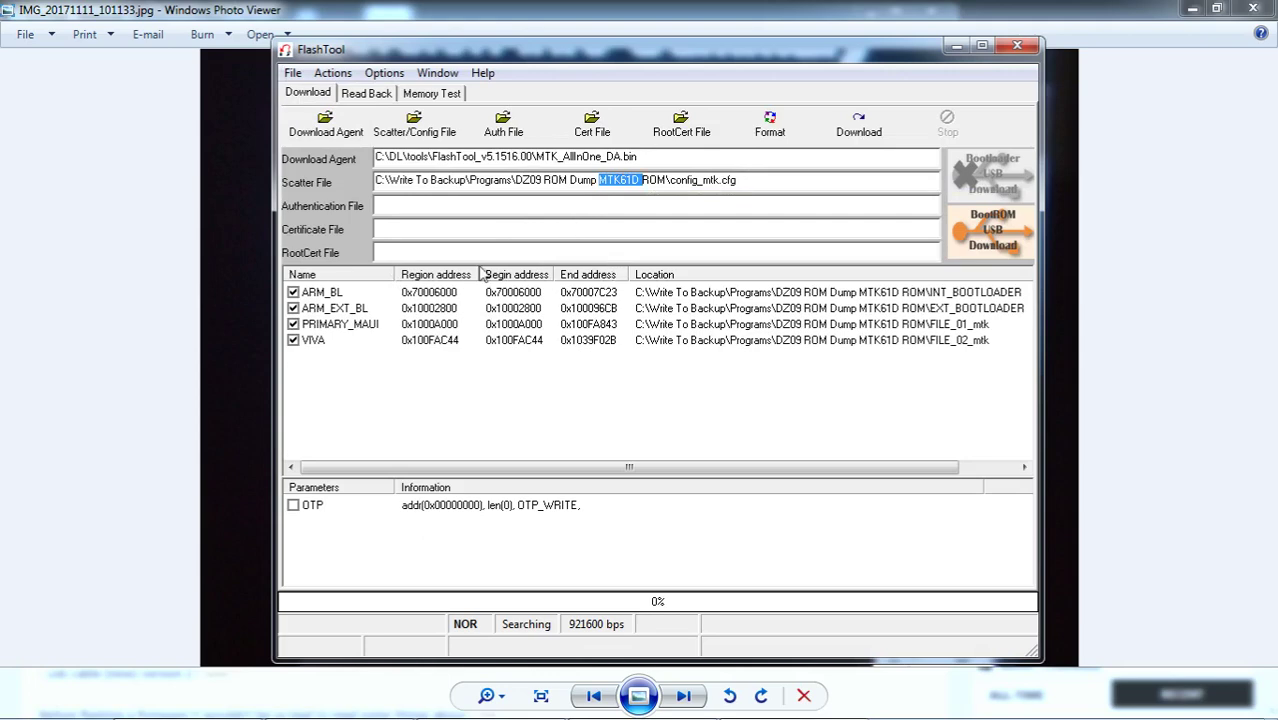
{"action": "left_click", "coordinate": [478, 703]}
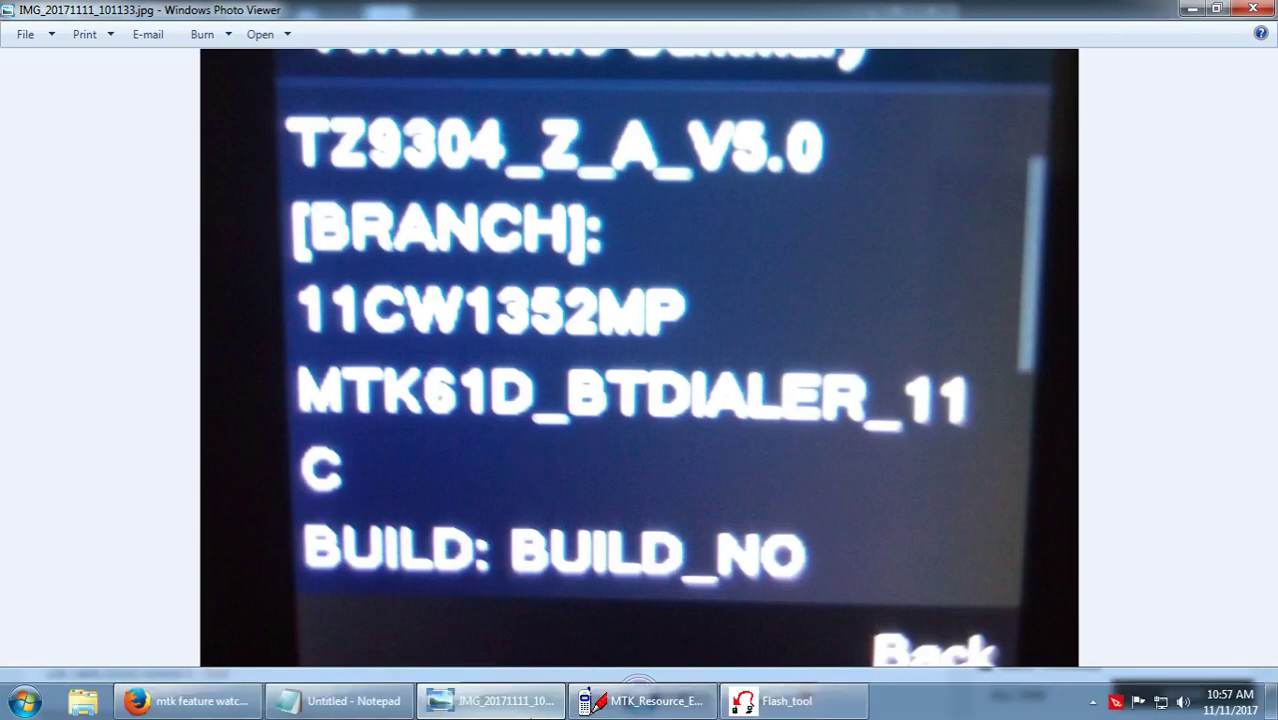
{"action": "left_click", "coordinate": [668, 706]}
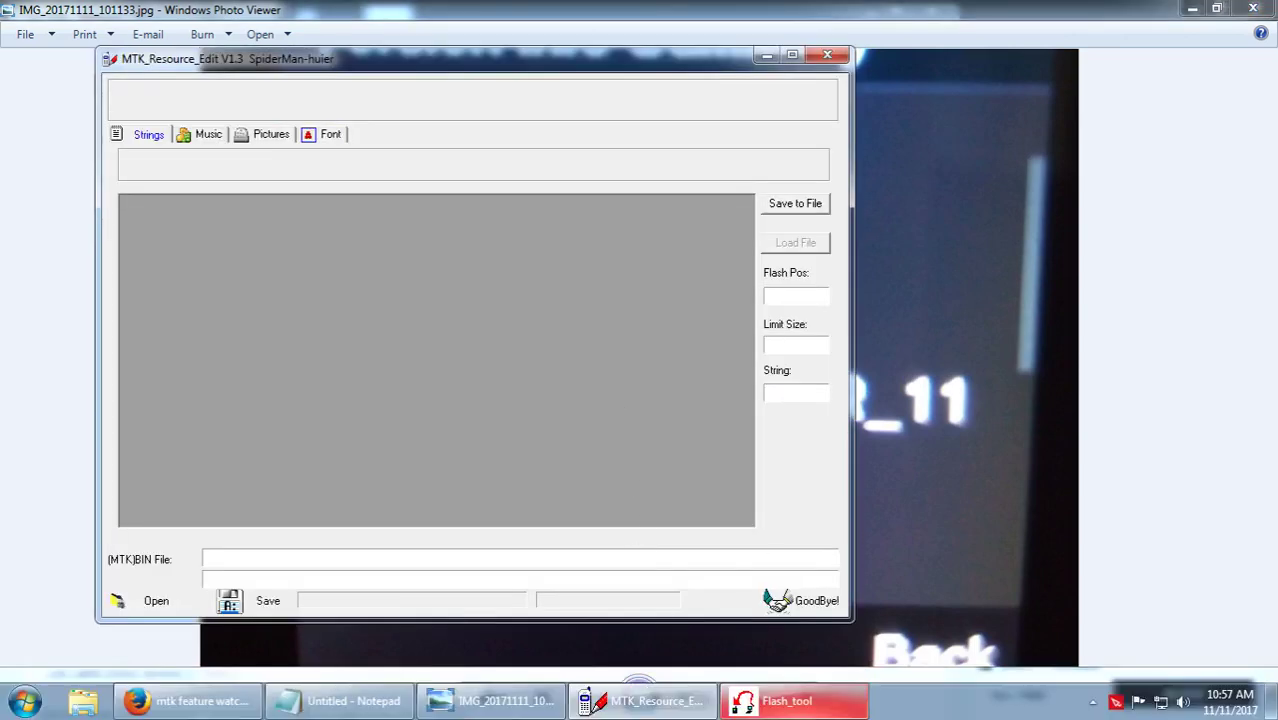
{"action": "left_click", "coordinate": [778, 700]}
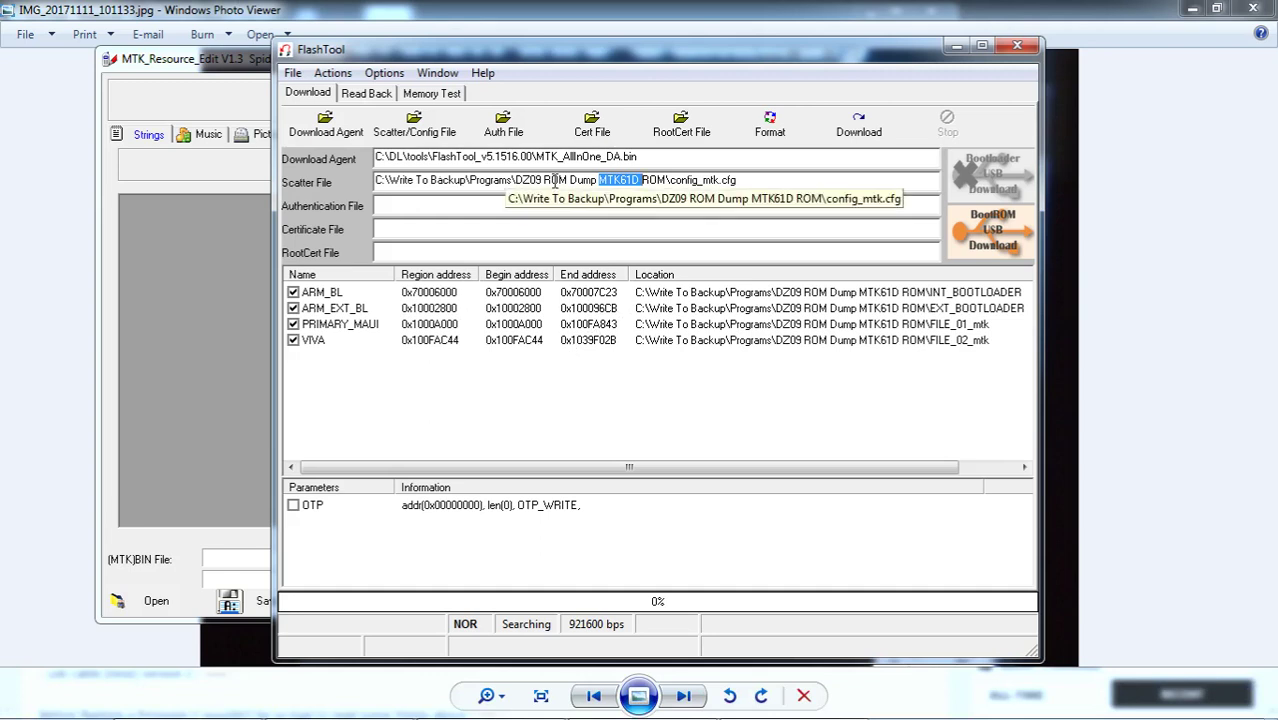
{"action": "left_click_drag", "start_coordinate": [519, 180], "coordinate": [670, 181]}
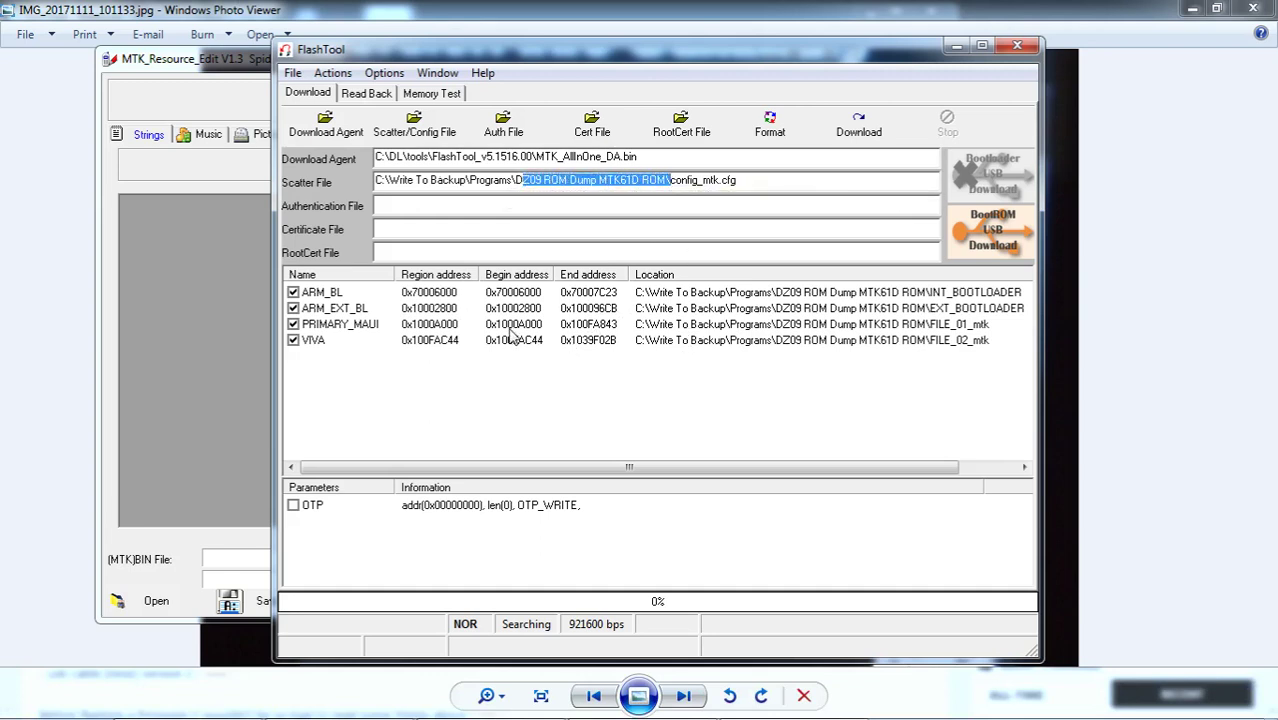
{"action": "left_click", "coordinate": [590, 180]}
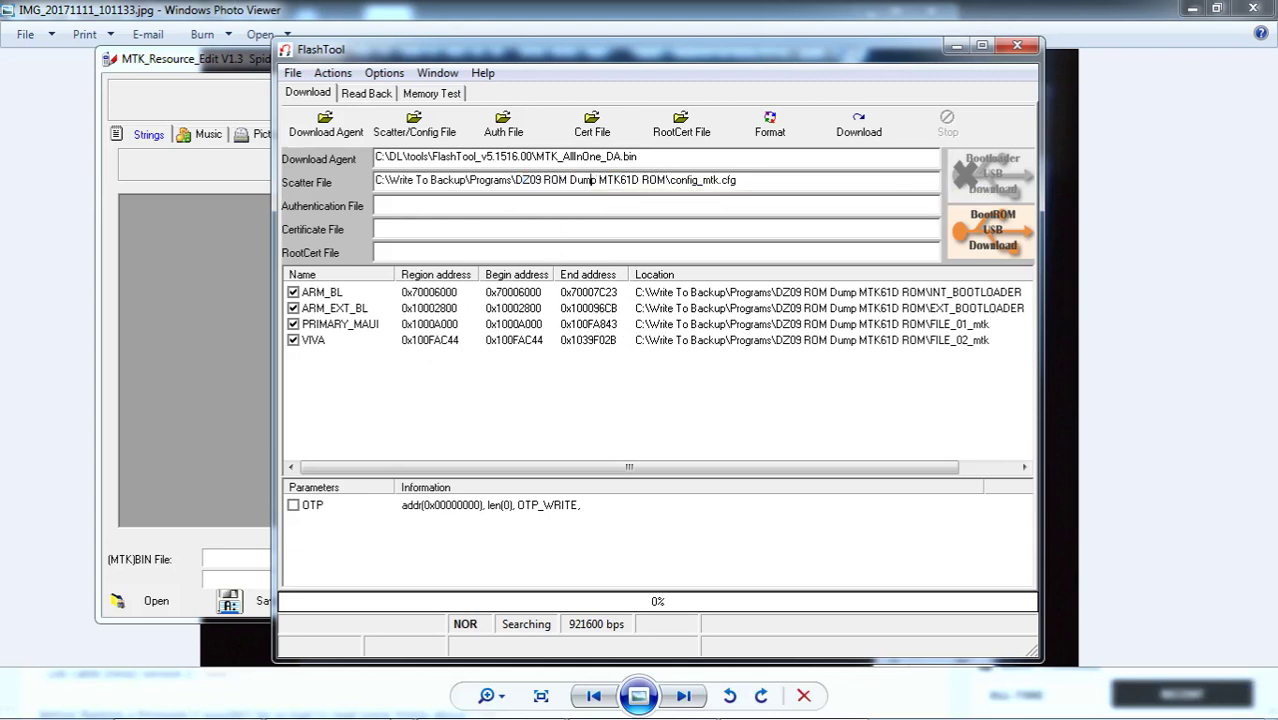
Step: Enable the RAM Test in FlashTool's memory test methods
{"action": "mouse_move", "coordinate": [406, 688]}
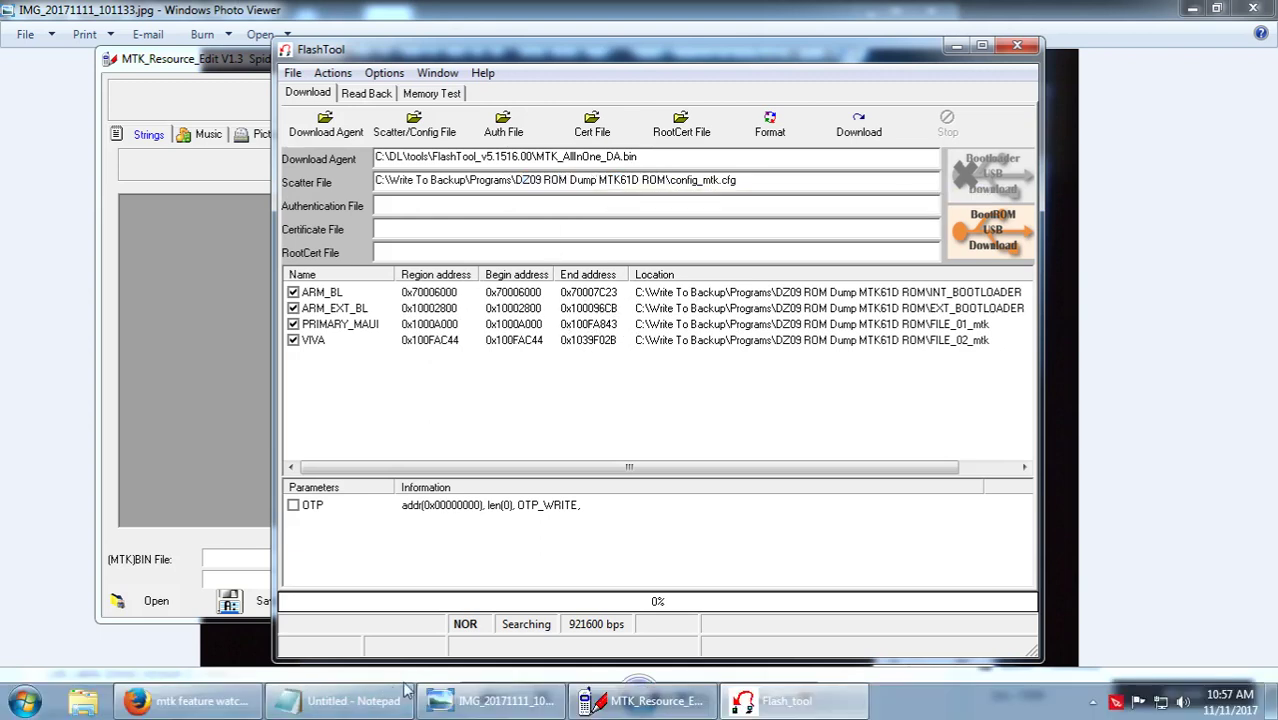
{"action": "left_click", "coordinate": [432, 96]}
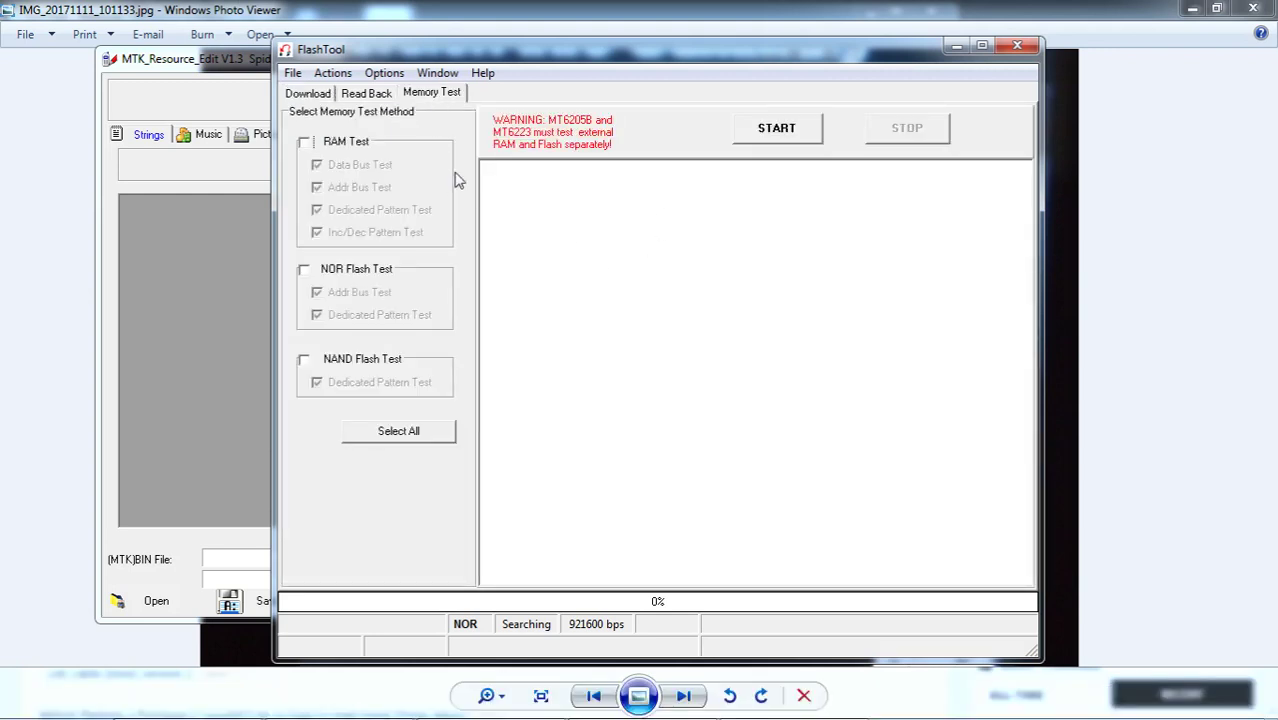
{"action": "left_click", "coordinate": [360, 95]}
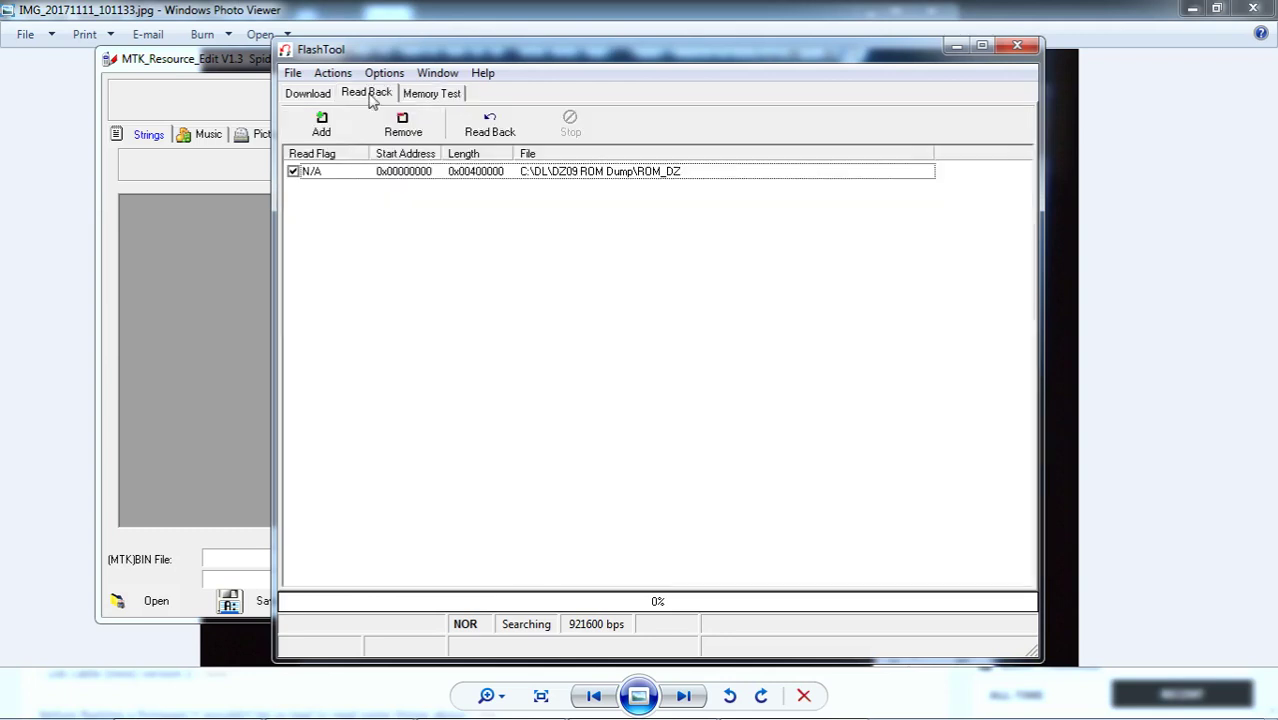
{"action": "left_click", "coordinate": [438, 97]}
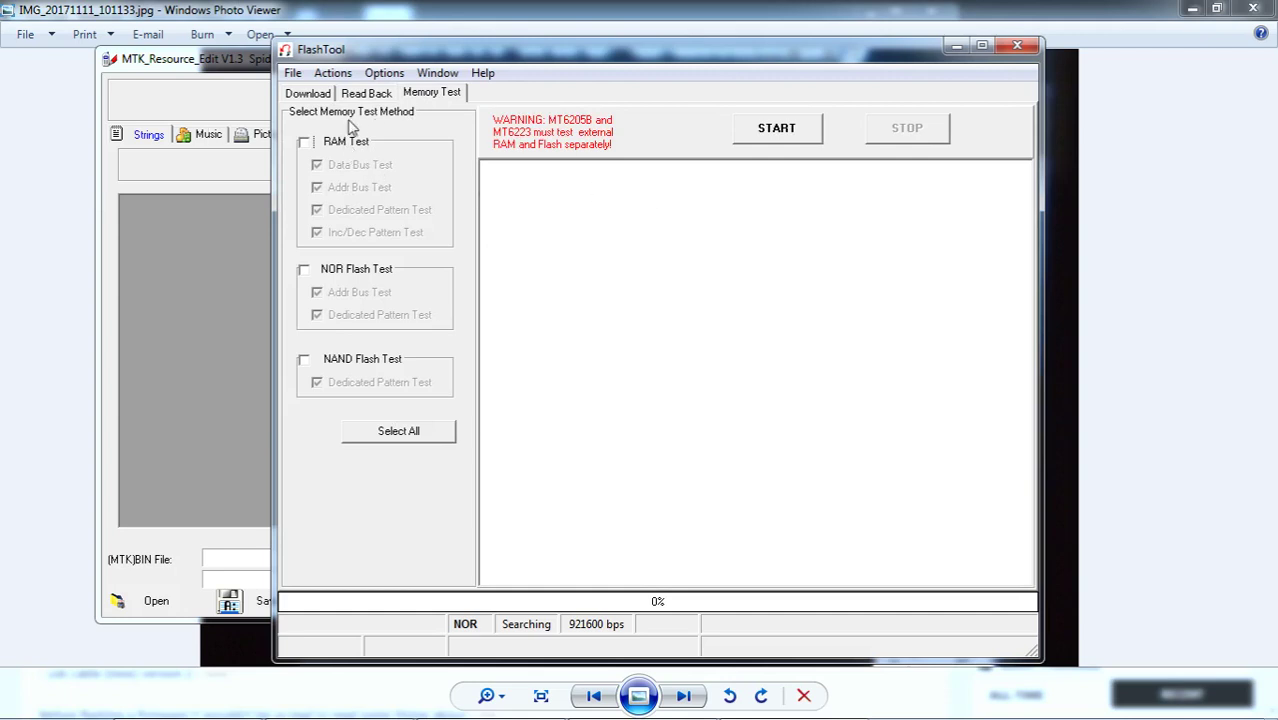
{"action": "left_click", "coordinate": [305, 144]}
Step: Review the ROM_DZ read-back entry and the memory test options, and return to the loaded firmware download list
{"action": "left_click", "coordinate": [368, 93]}
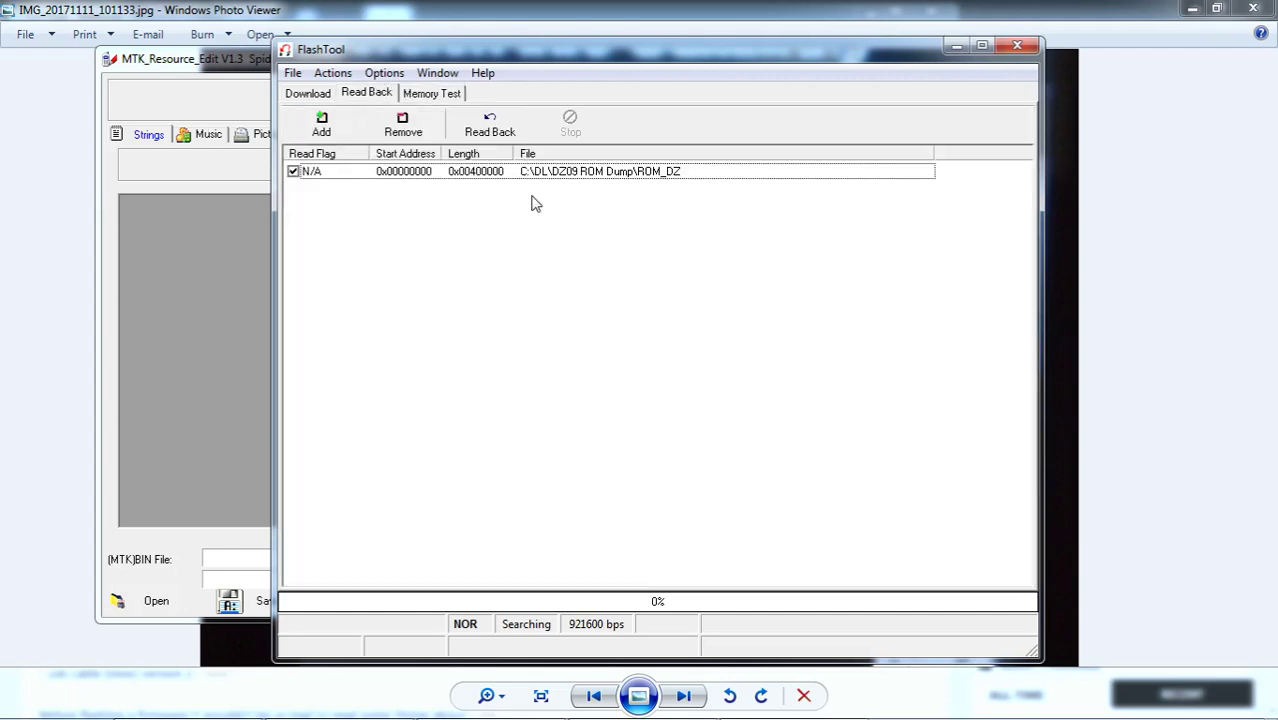
{"action": "left_click", "coordinate": [428, 93]}
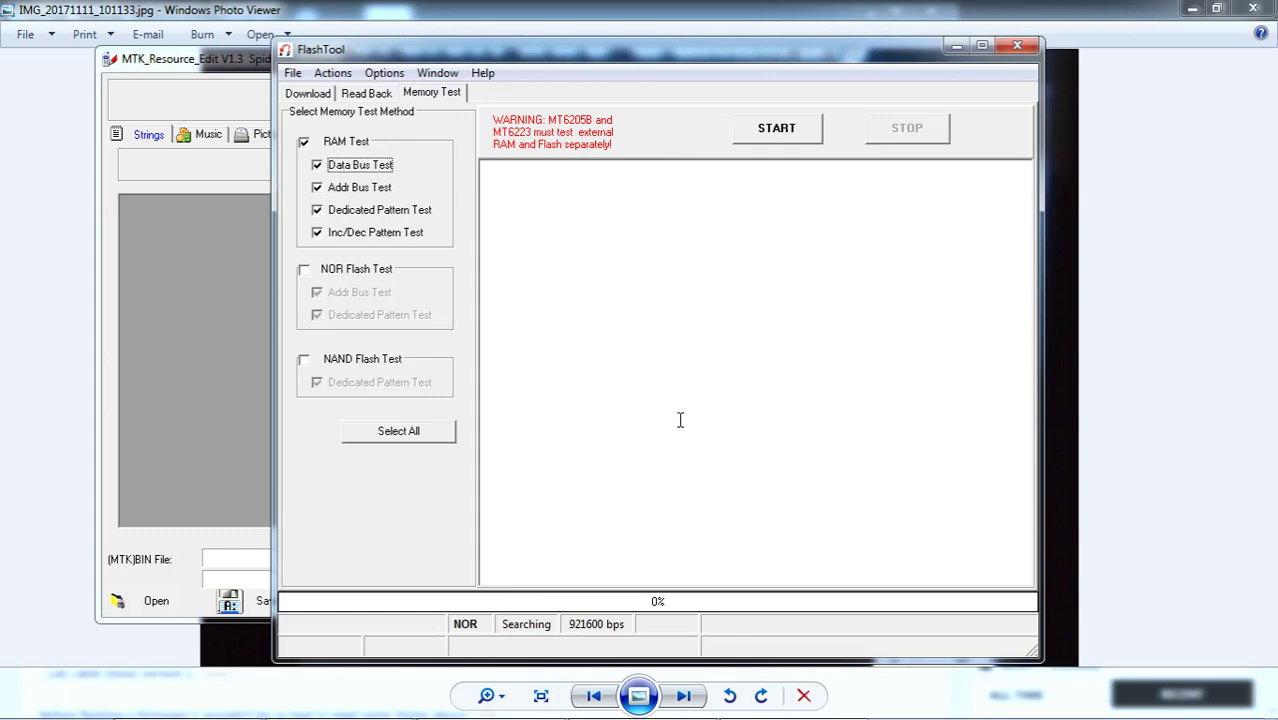
{"action": "left_click", "coordinate": [362, 95]}
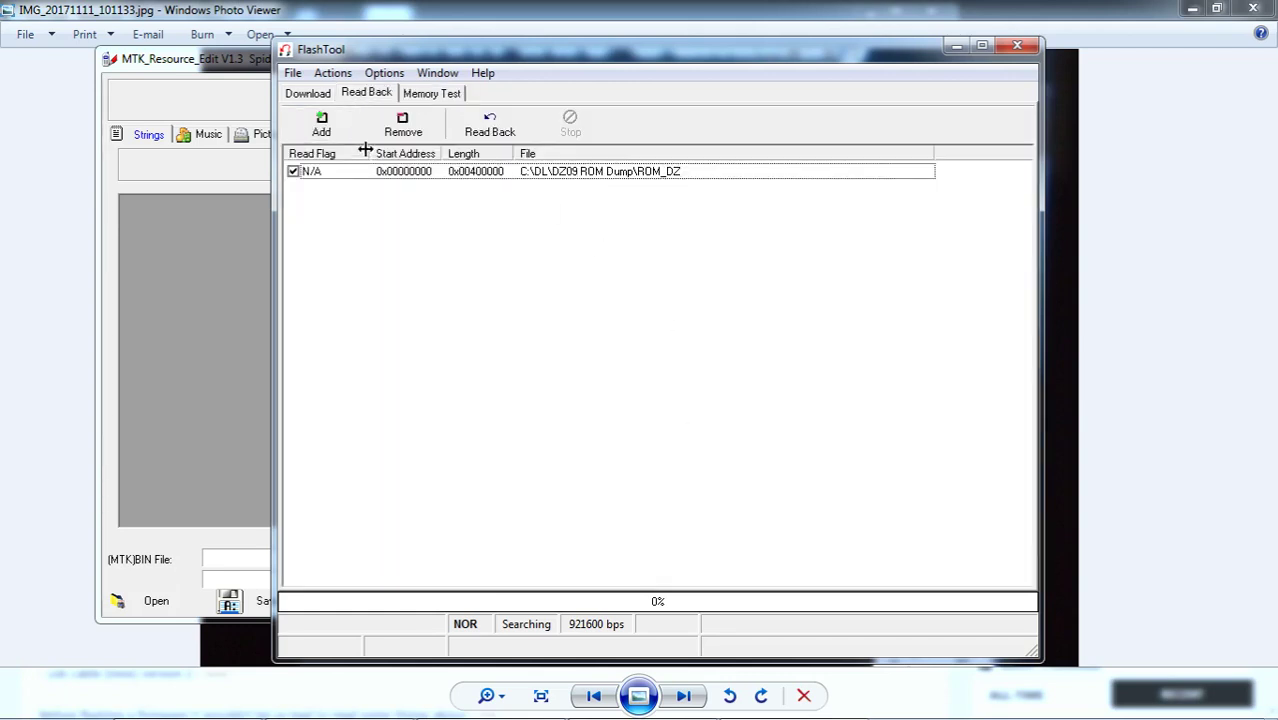
{"action": "left_click", "coordinate": [312, 94]}
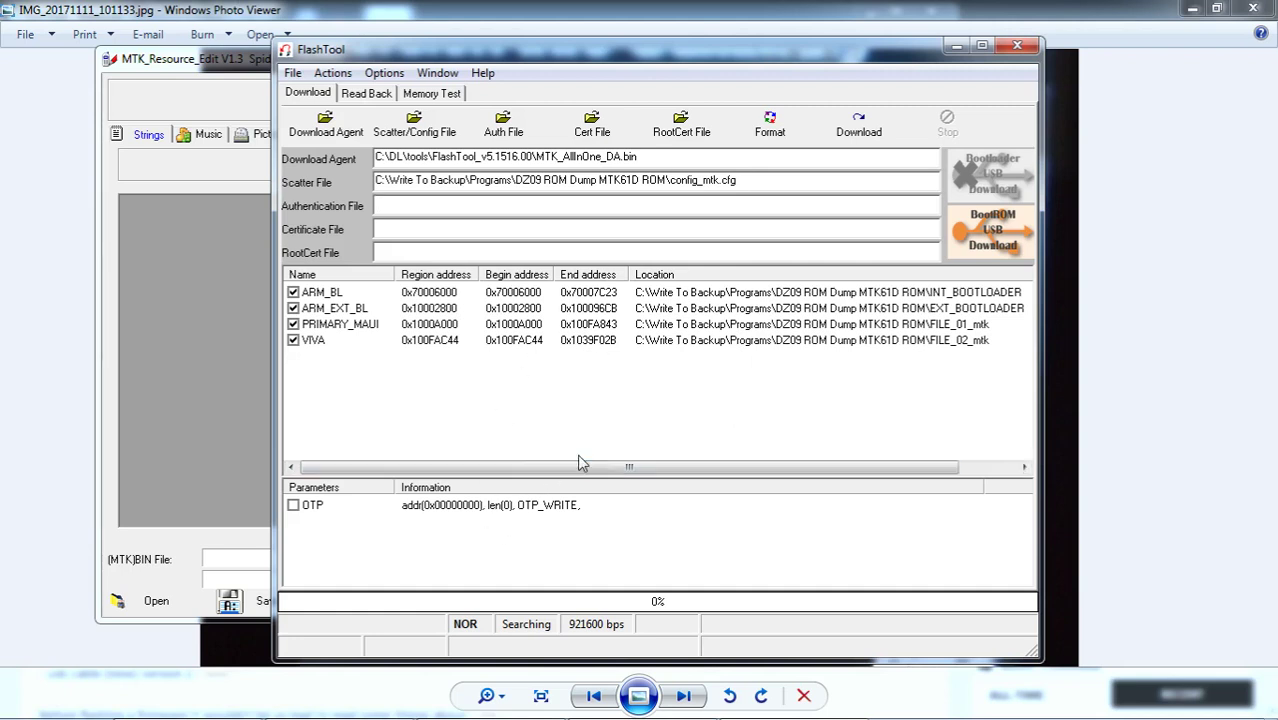
Step: View the watch's version photo again and bring up the list of DZ09 service codes in Notepad
{"action": "left_click", "coordinate": [472, 705]}
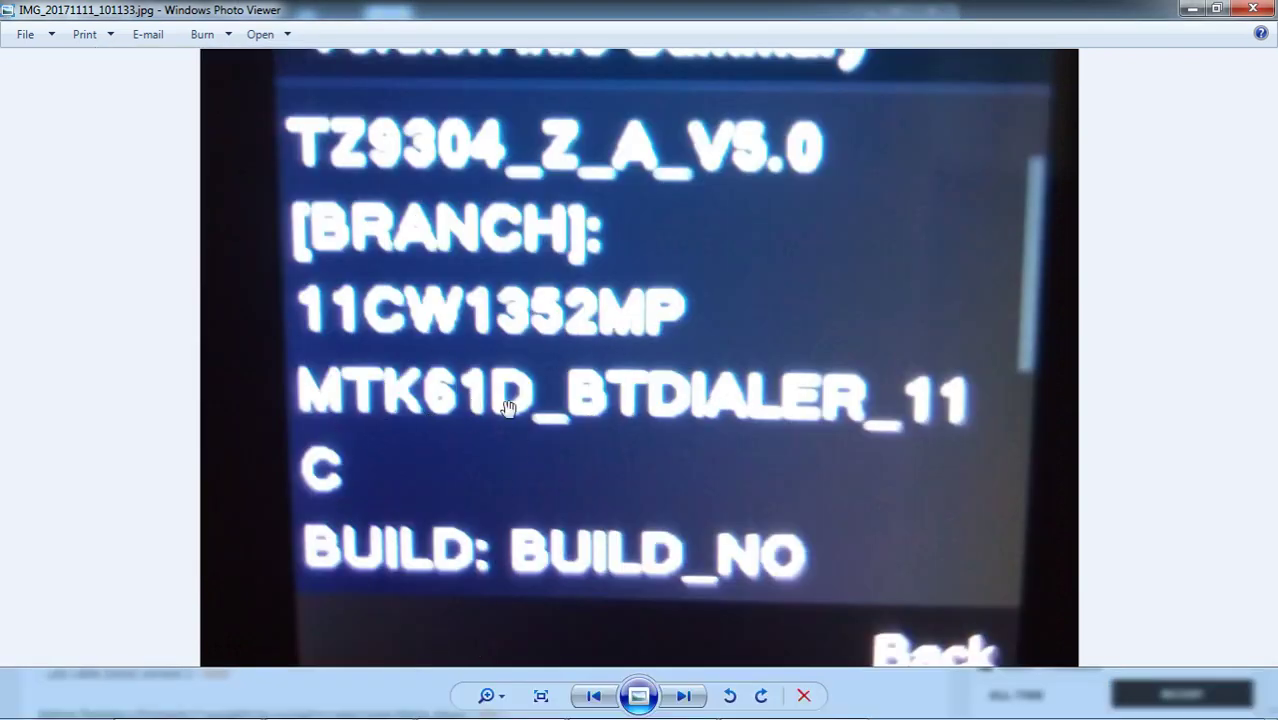
{"action": "mouse_move", "coordinate": [640, 716]}
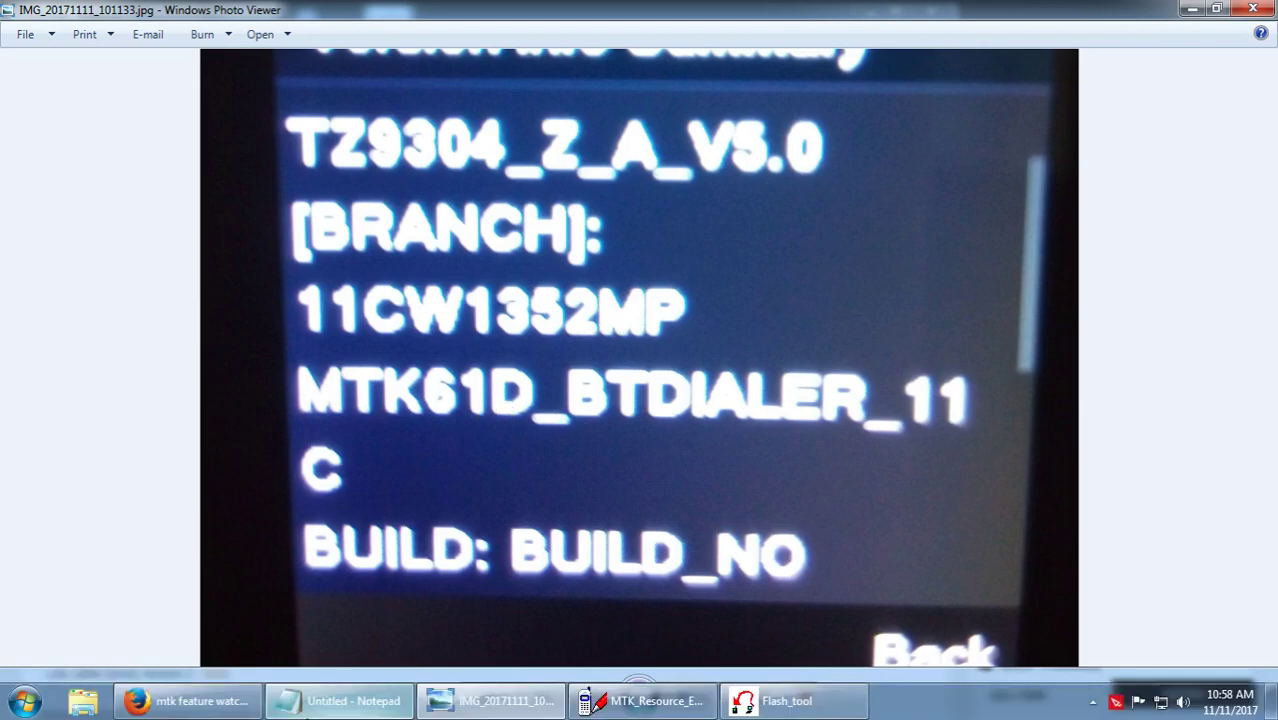
{"action": "left_click", "coordinate": [352, 701]}
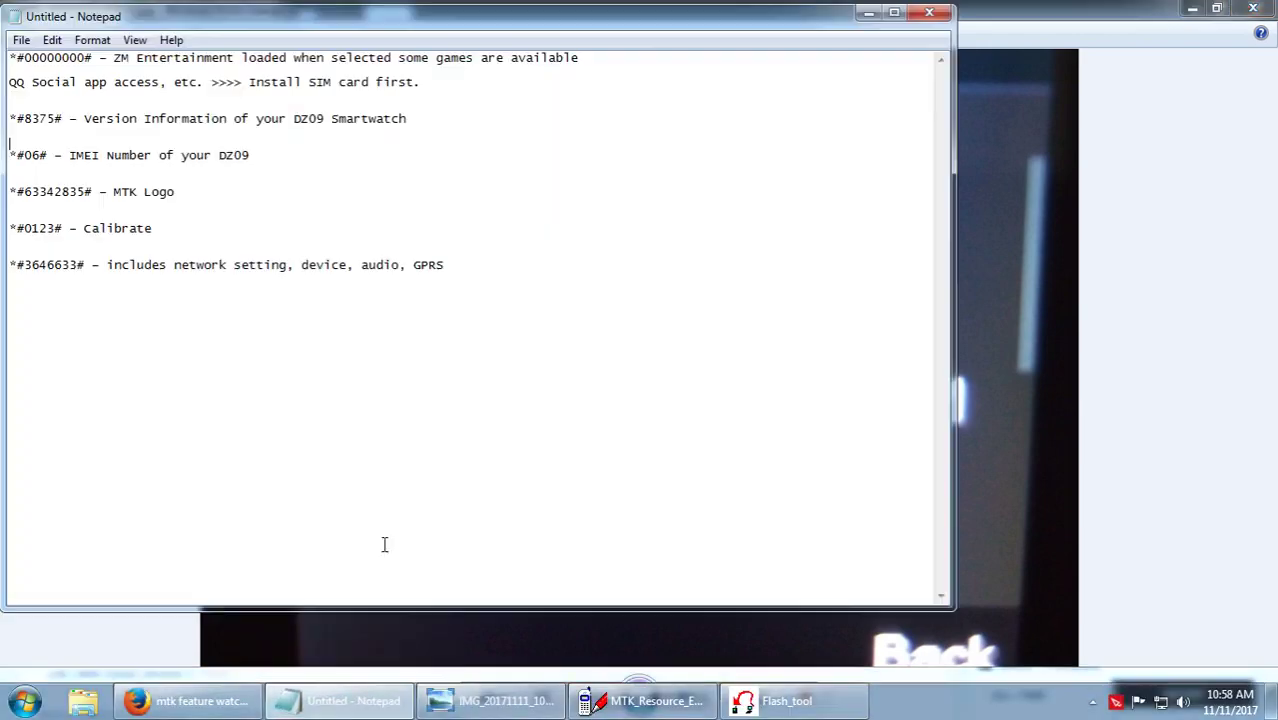
Step: Examine the version information, IMEI number and ZM Entertainment codes in the Notepad list of DZ09 service codes
{"action": "double_click", "coordinate": [37, 119]}
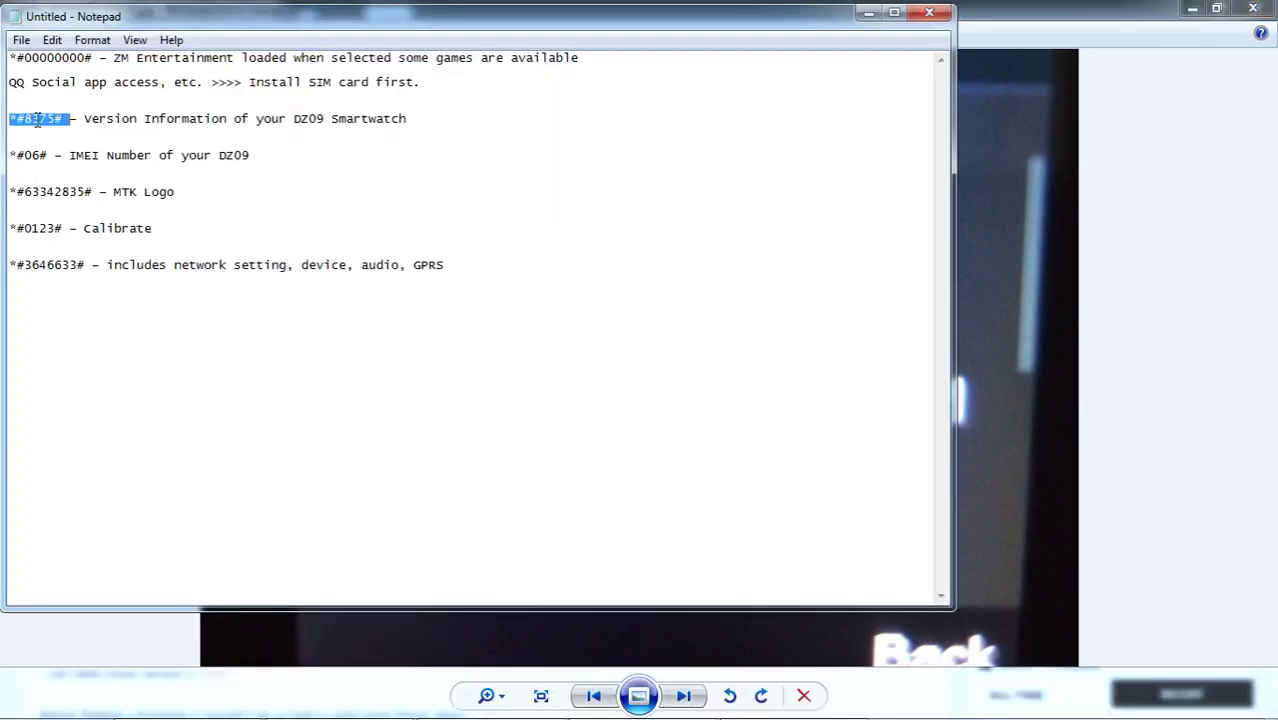
{"action": "double_click", "coordinate": [78, 158]}
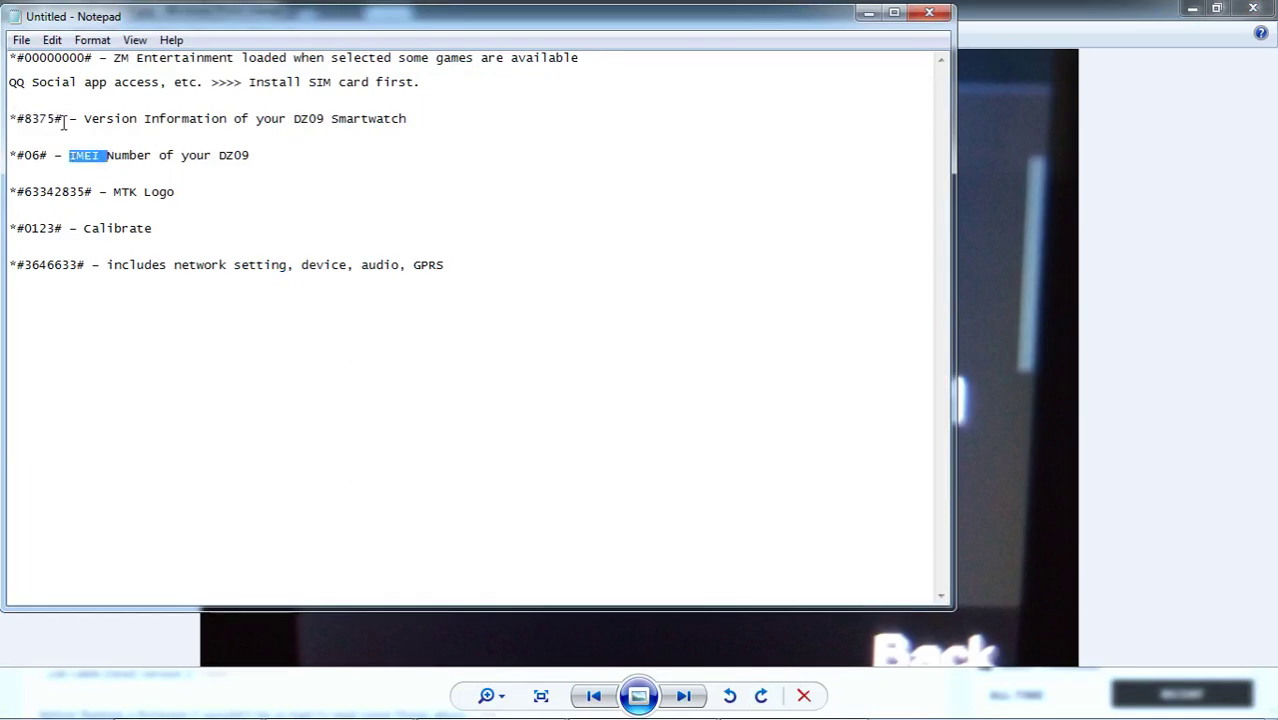
{"action": "double_click", "coordinate": [34, 118]}
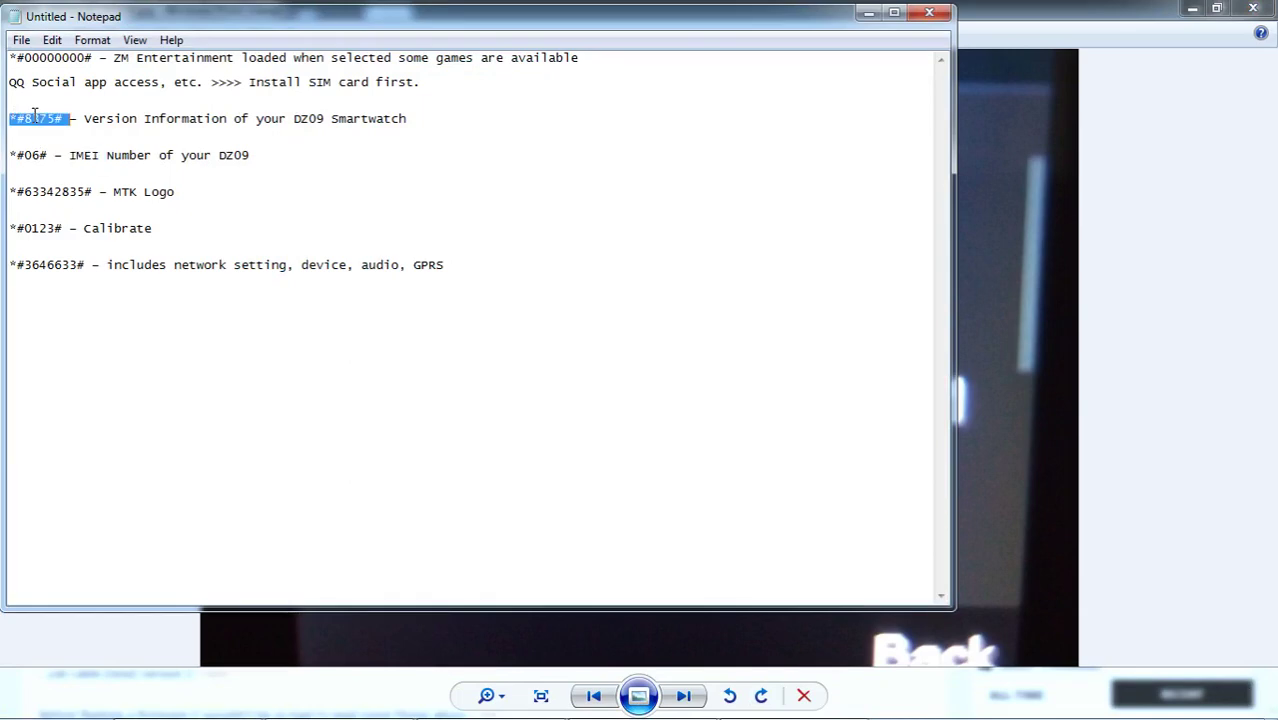
{"action": "double_click", "coordinate": [46, 58]}
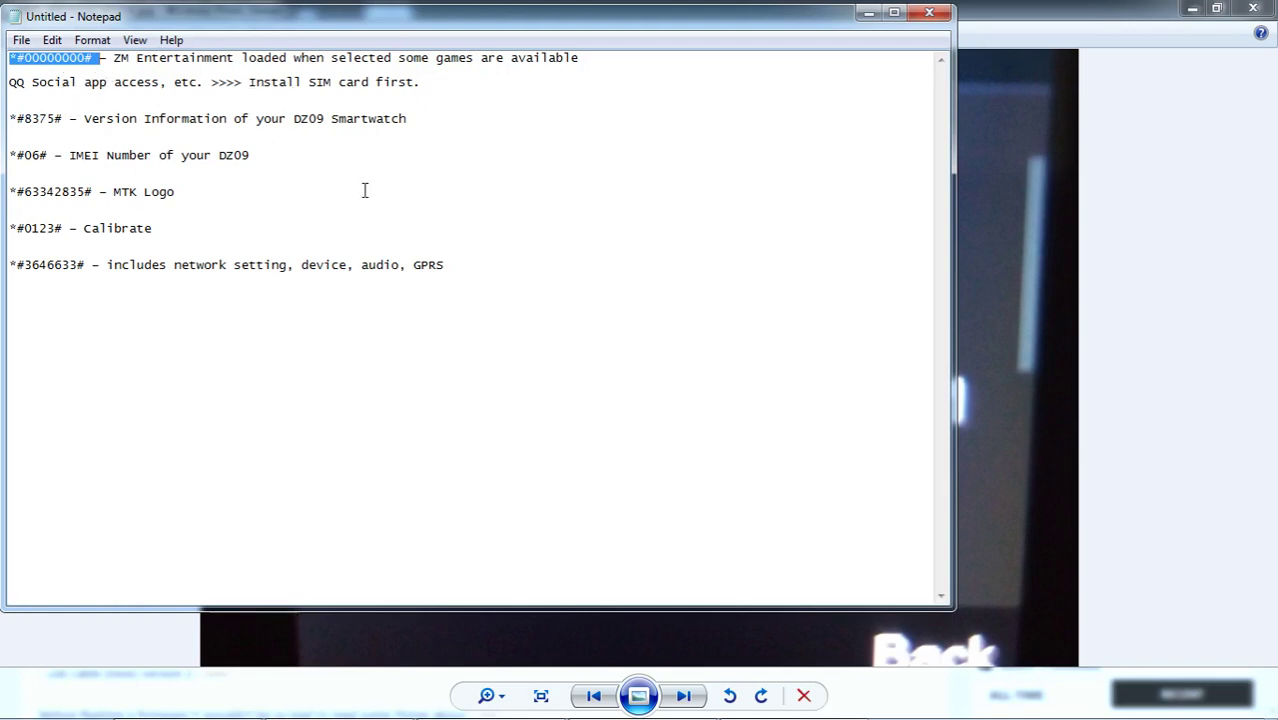
{"action": "left_click", "coordinate": [270, 86]}
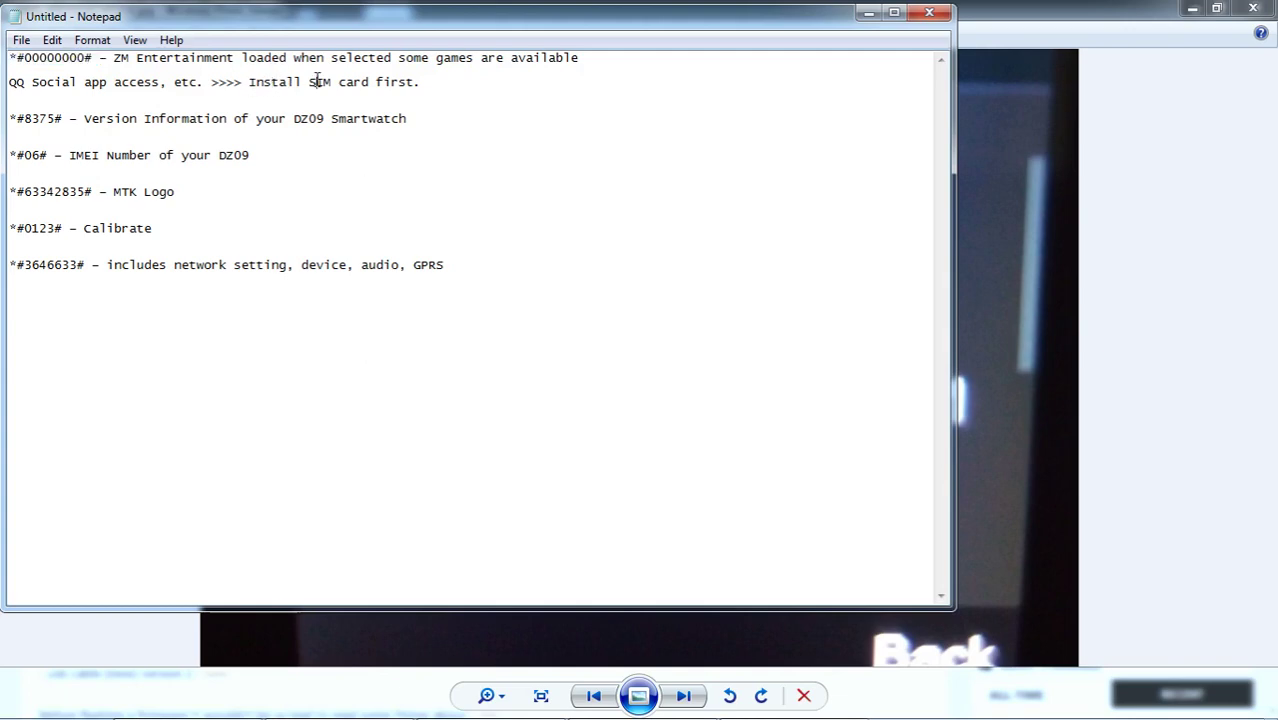
{"action": "left_click", "coordinate": [424, 84]}
{"action": "double_click", "coordinate": [53, 58]}
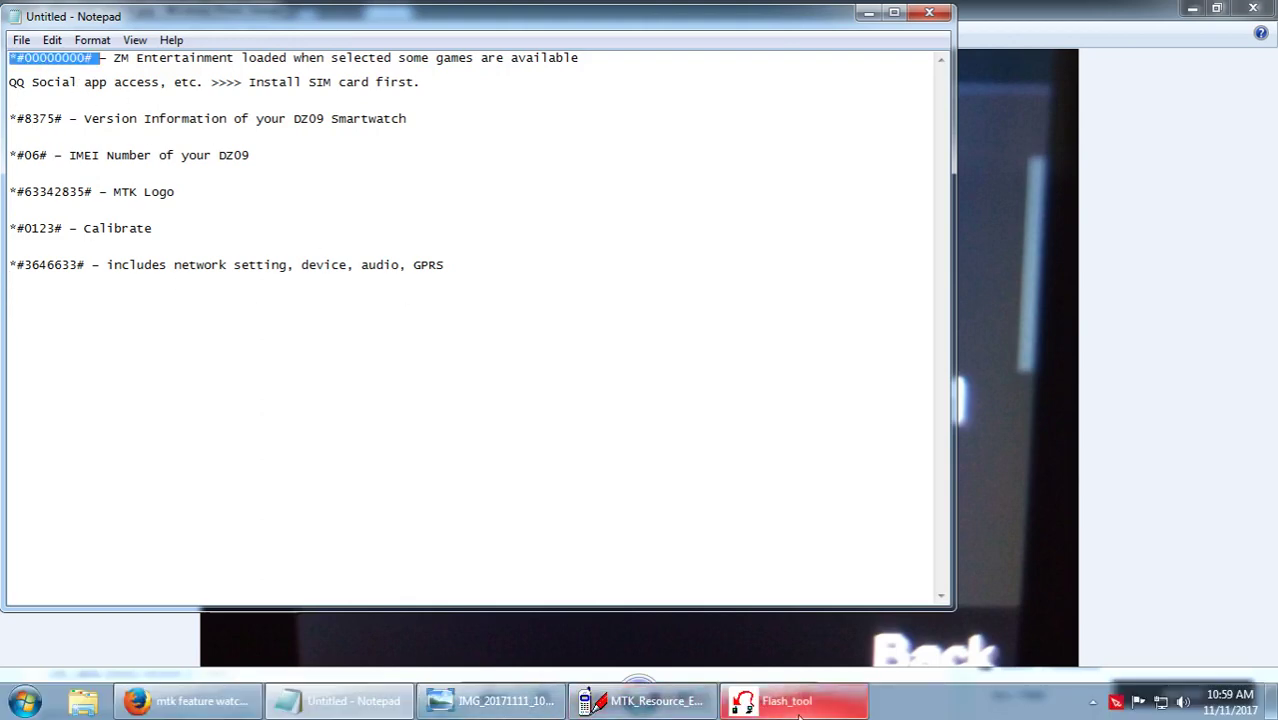
Step: Switch to FlashTool and view the read-back entry for the ROM_DZ file
{"action": "left_click", "coordinate": [798, 716]}
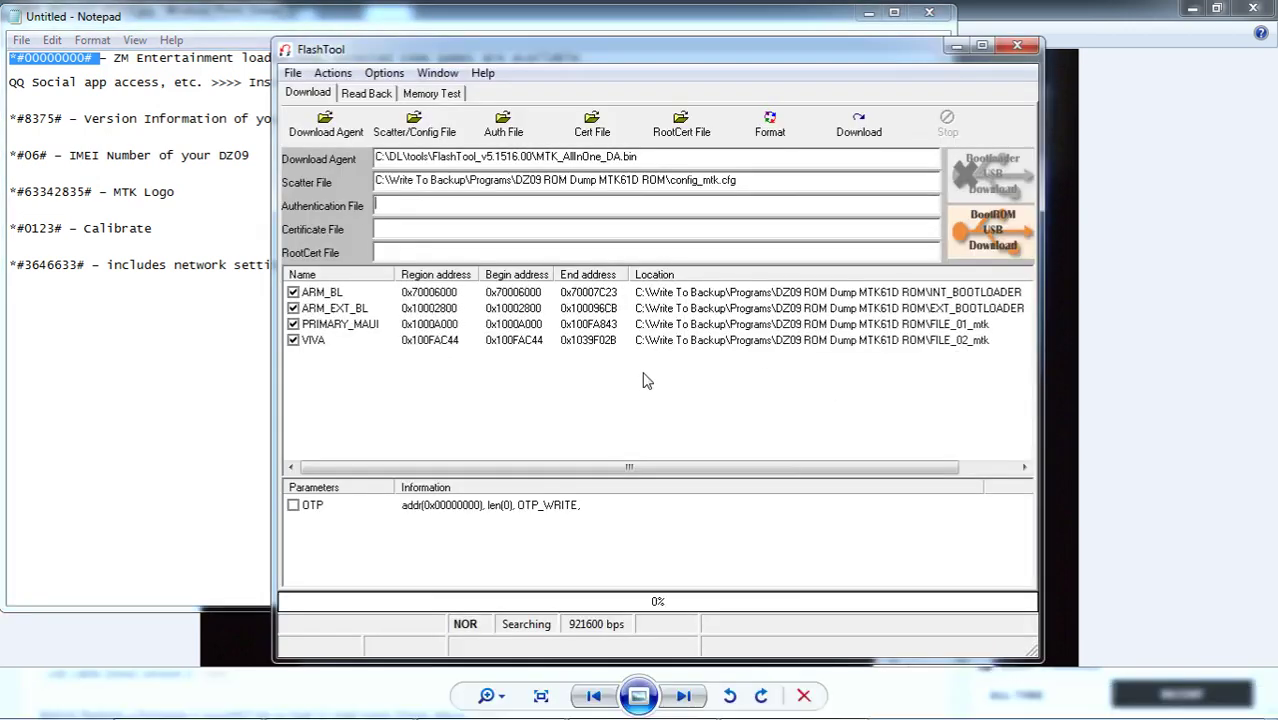
{"action": "left_click", "coordinate": [360, 98]}
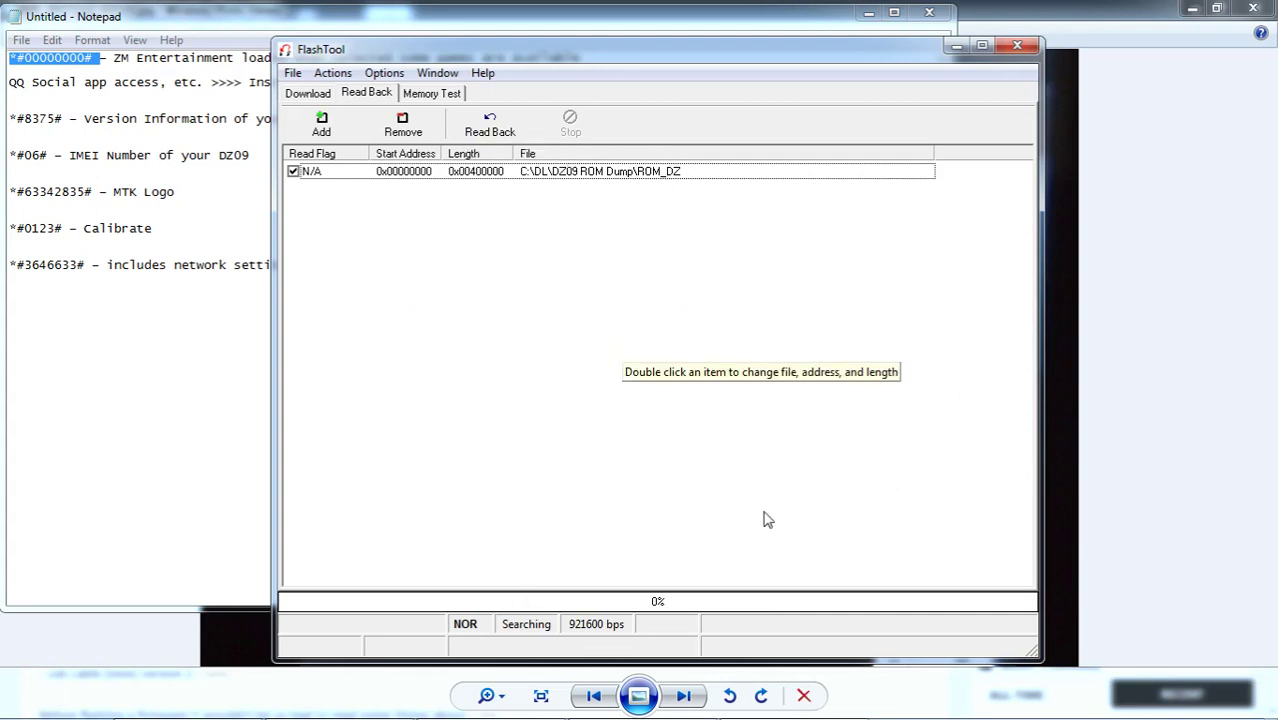
Step: Switch to MTK_Resource_Edit and browse for a full flash file in the DZ09 ROM Dump MTK61D ROM folder with all file types listed
{"action": "left_click", "coordinate": [640, 700]}
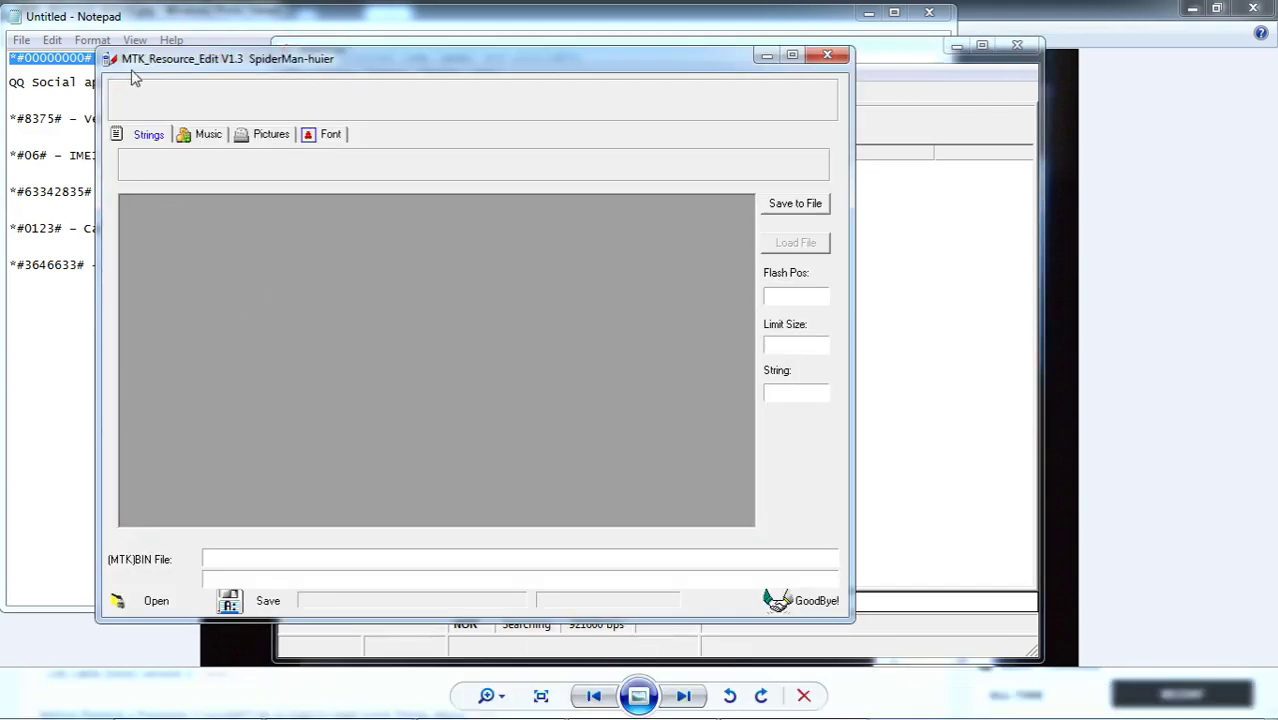
{"action": "left_click", "coordinate": [145, 600]}
{"action": "left_click", "coordinate": [430, 449]}
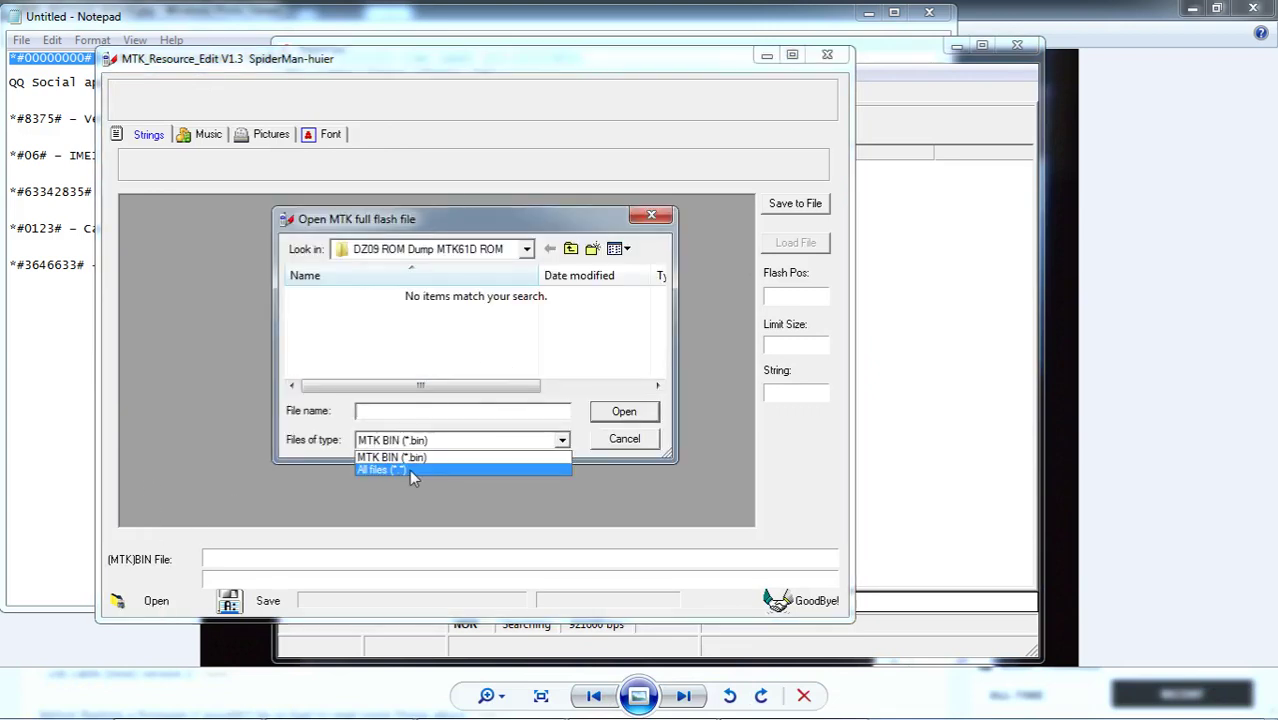
{"action": "left_click", "coordinate": [409, 469]}
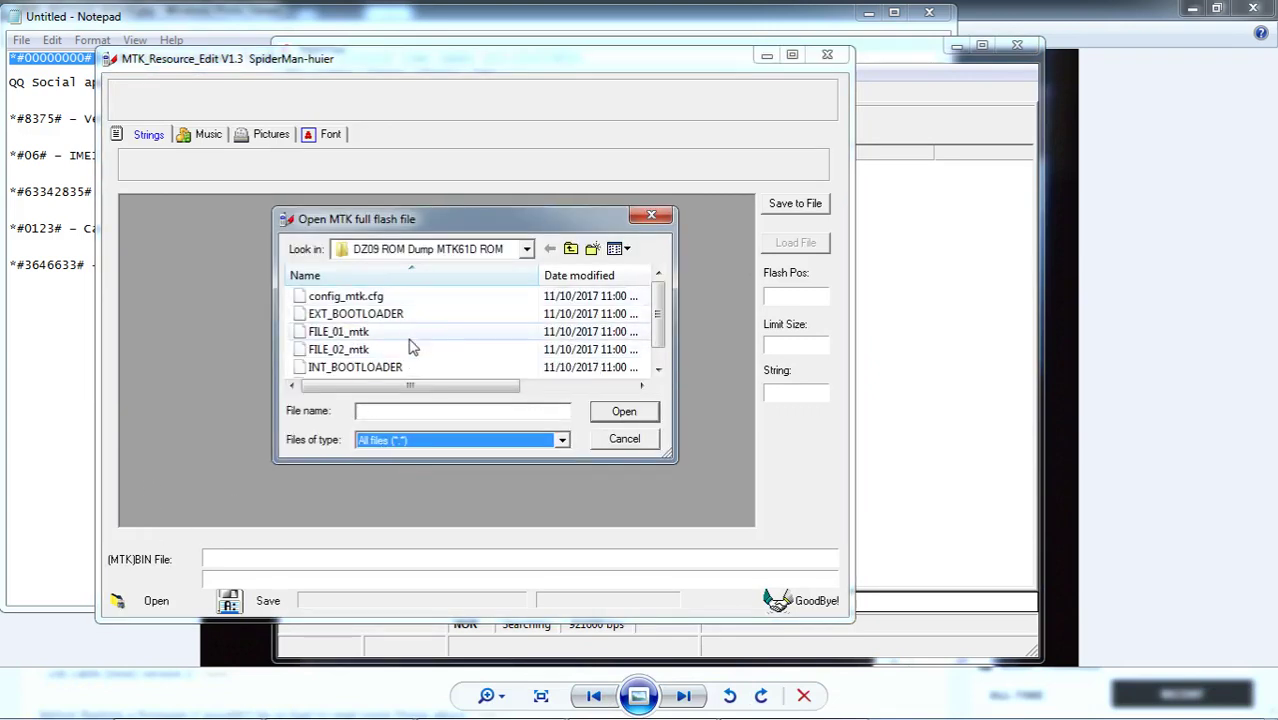
{"action": "mouse_move", "coordinate": [655, 313]}
{"action": "left_mouse_down"}
{"action": "mouse_move", "coordinate": [660, 360]}
{"action": "mouse_move", "coordinate": [665, 311]}
{"action": "mouse_move", "coordinate": [657, 330]}
{"action": "left_mouse_up"}
Step: Review the config, bootloader, FILE_01_mtk, FILE_02_mtk and ROM_DZ files in the ROM dump folder
{"action": "left_click", "coordinate": [325, 316]}
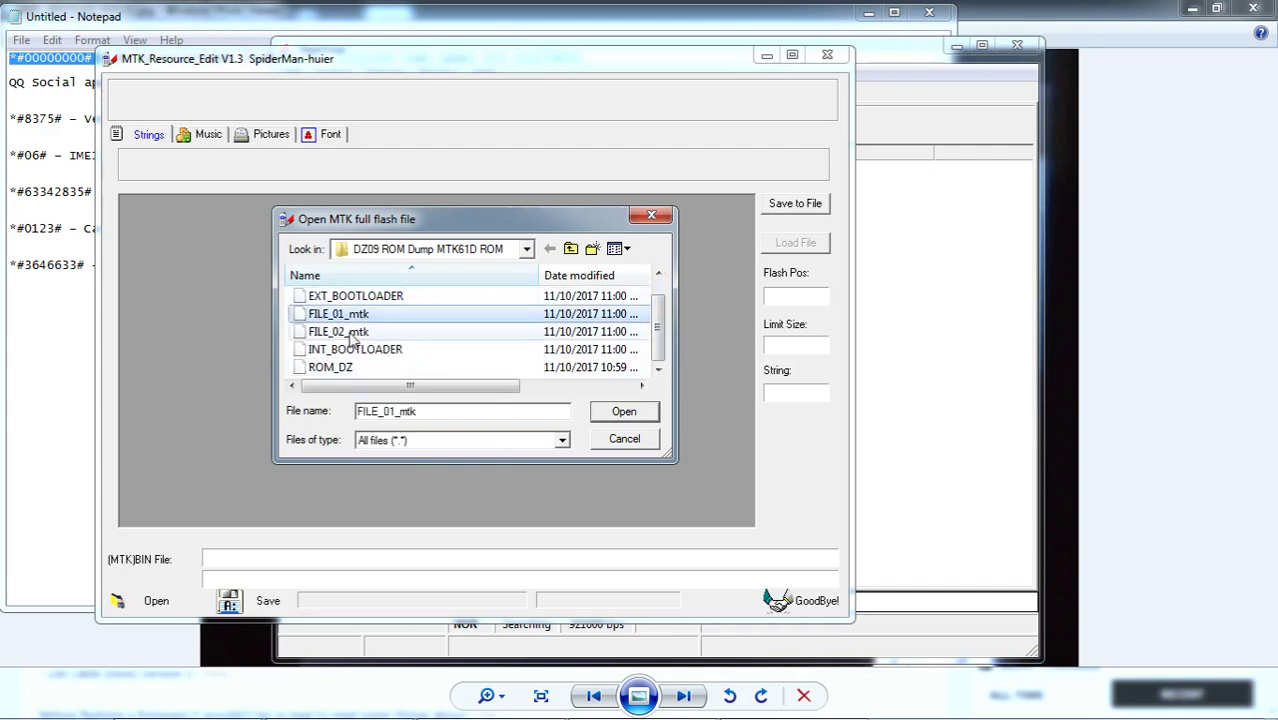
{"action": "left_click", "coordinate": [348, 332]}
{"action": "left_click", "coordinate": [350, 318]}
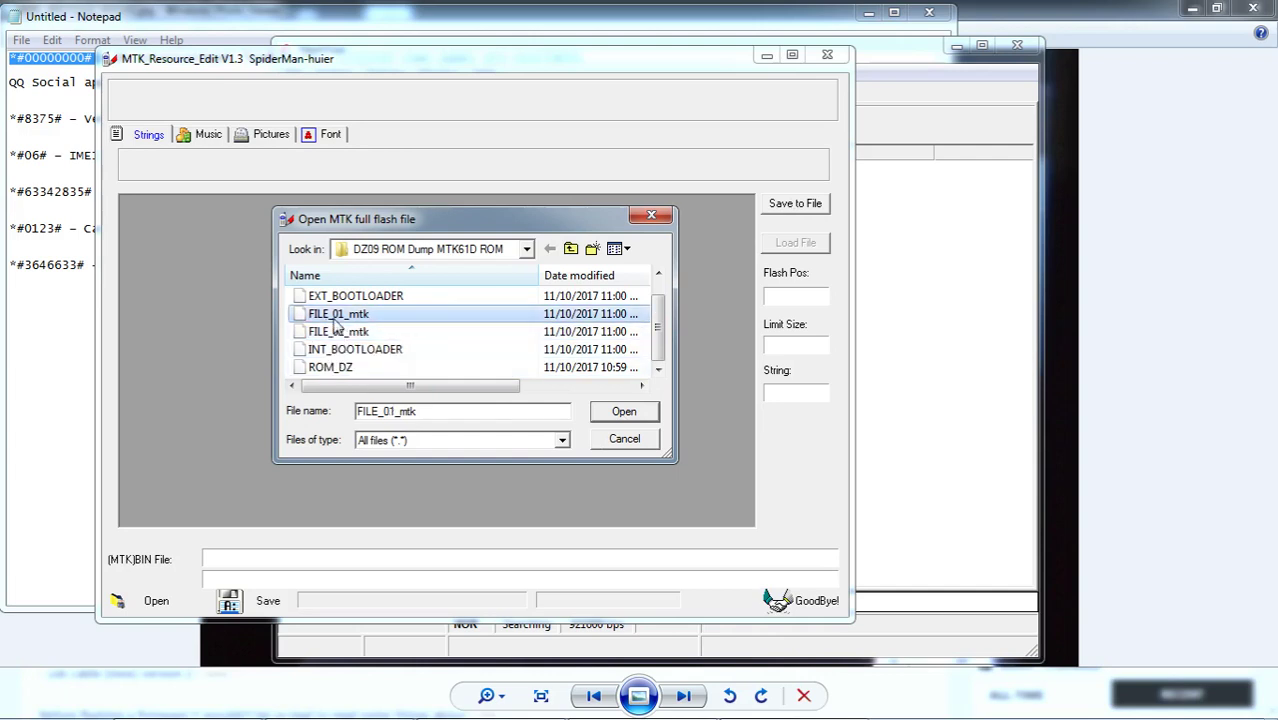
{"action": "left_click", "coordinate": [338, 331]}
{"action": "left_click", "coordinate": [340, 315]}
{"action": "left_click", "coordinate": [372, 369]}
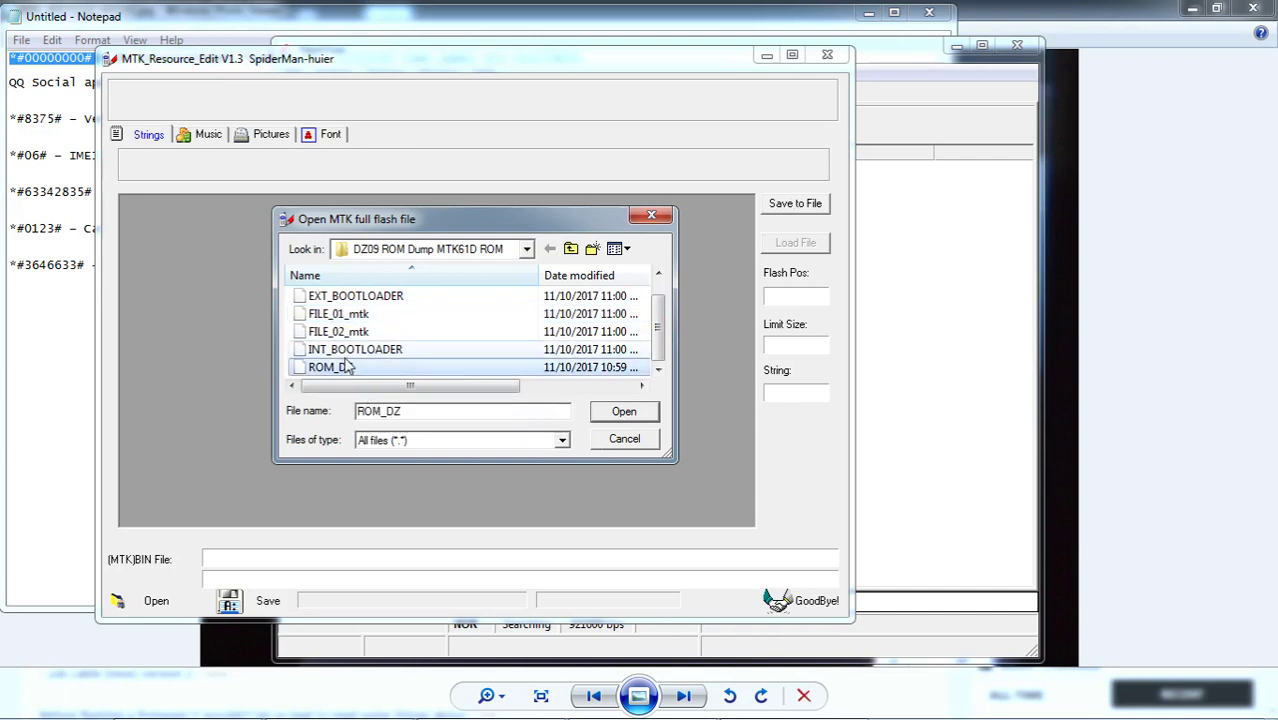
{"action": "left_click", "coordinate": [347, 297]}
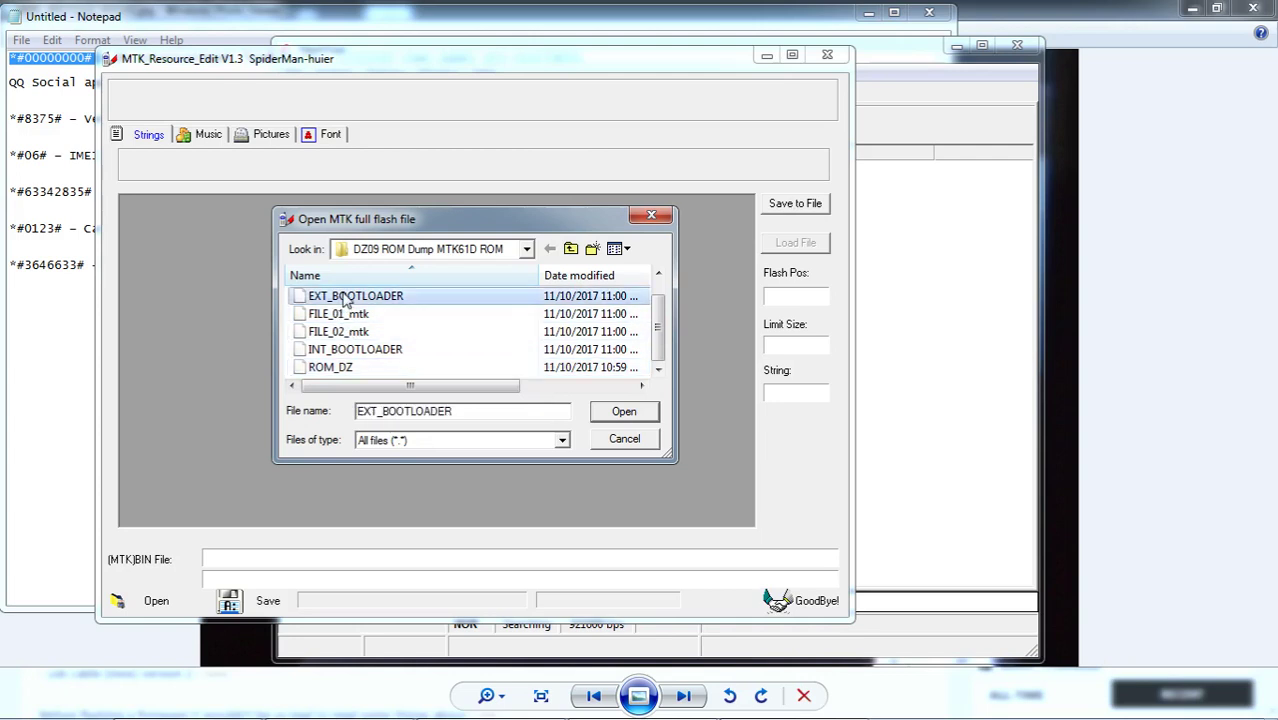
{"action": "scroll", "coordinate": [347, 300], "scroll_direction": "up", "scroll_amount": 1}
{"action": "left_click", "coordinate": [350, 297]}
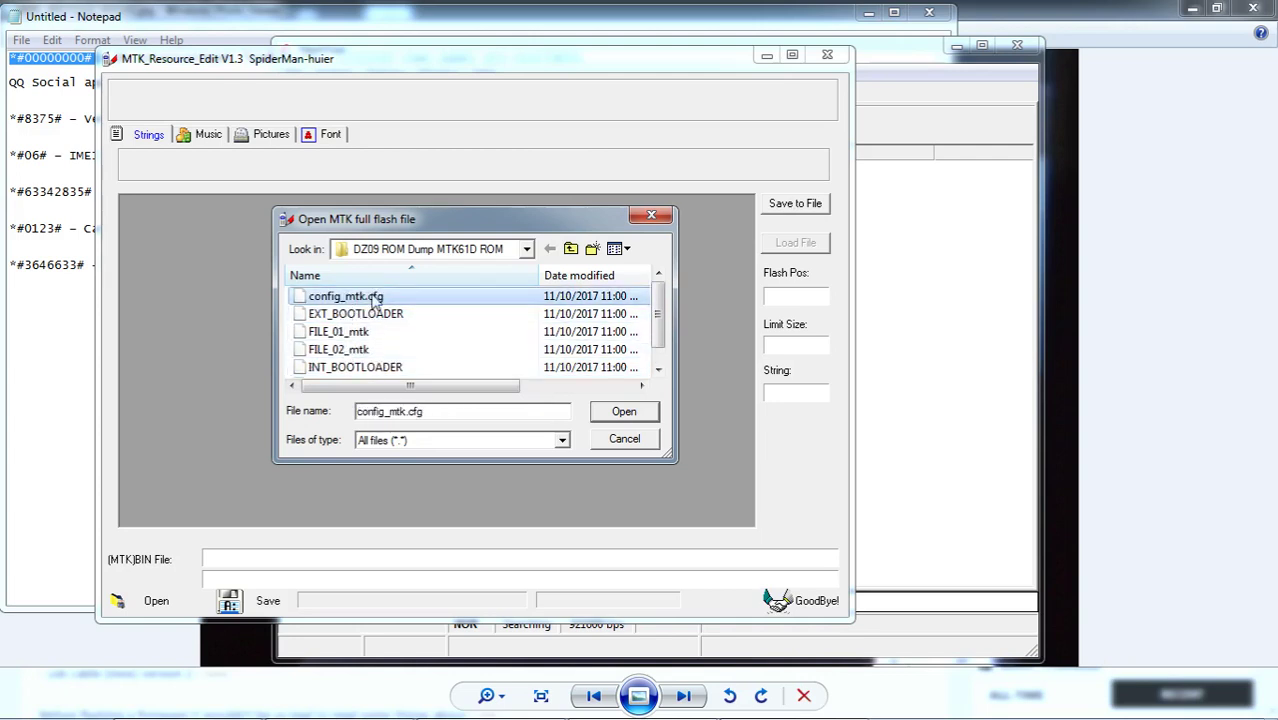
{"action": "scroll", "coordinate": [352, 303], "scroll_direction": "down", "scroll_amount": 1}
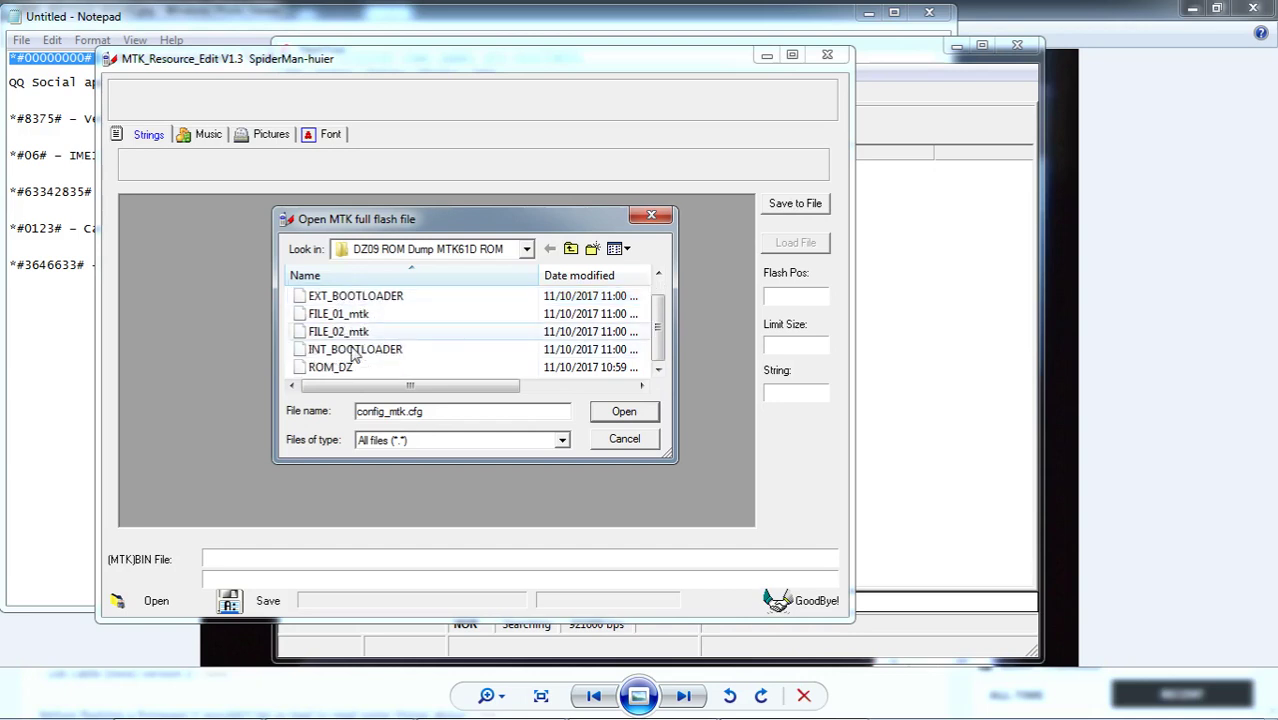
{"action": "left_click", "coordinate": [352, 349]}
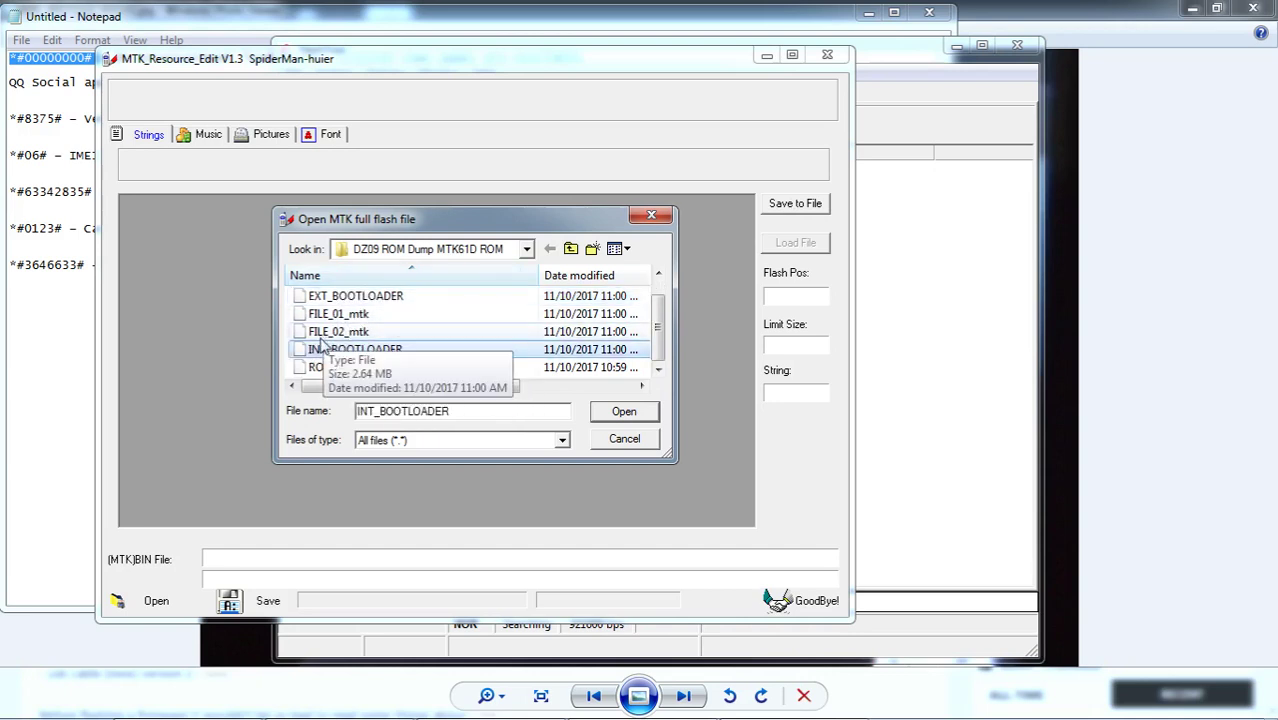
Step: Load FILE_01_mtk from the ROM dump and inspect its pictures, music and strings resources
{"action": "left_click", "coordinate": [336, 314]}
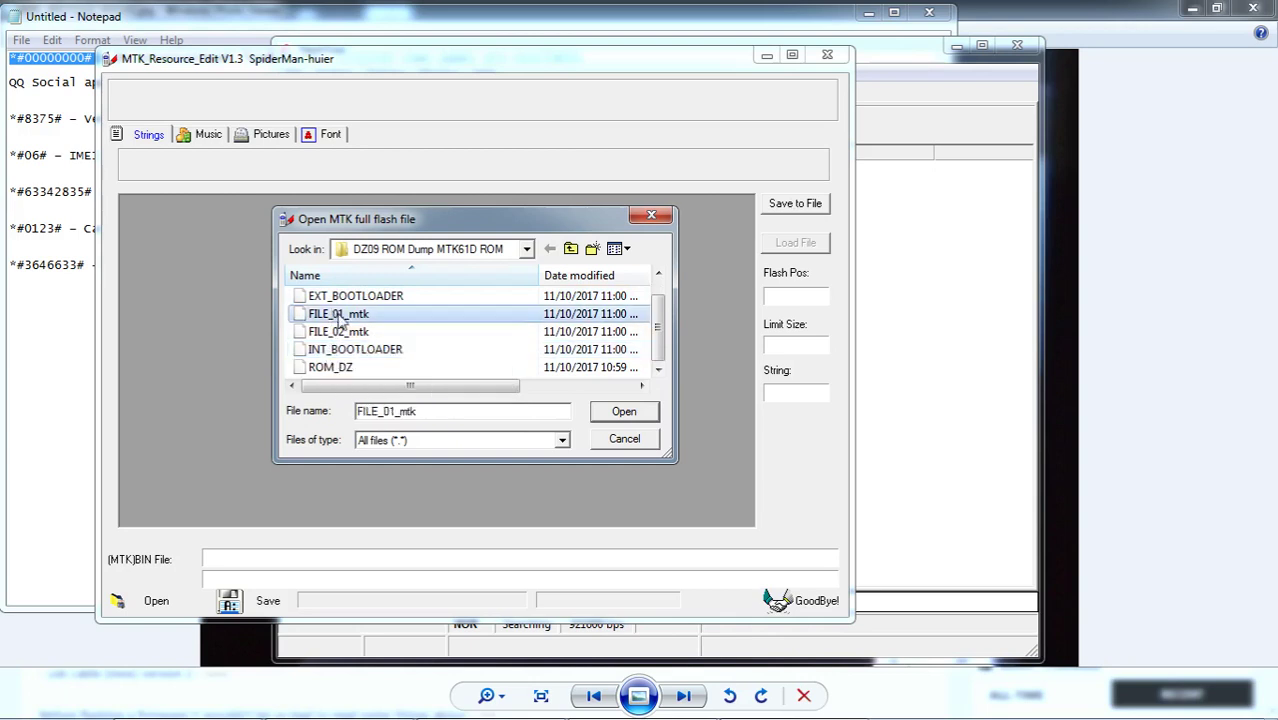
{"action": "left_click", "coordinate": [622, 413]}
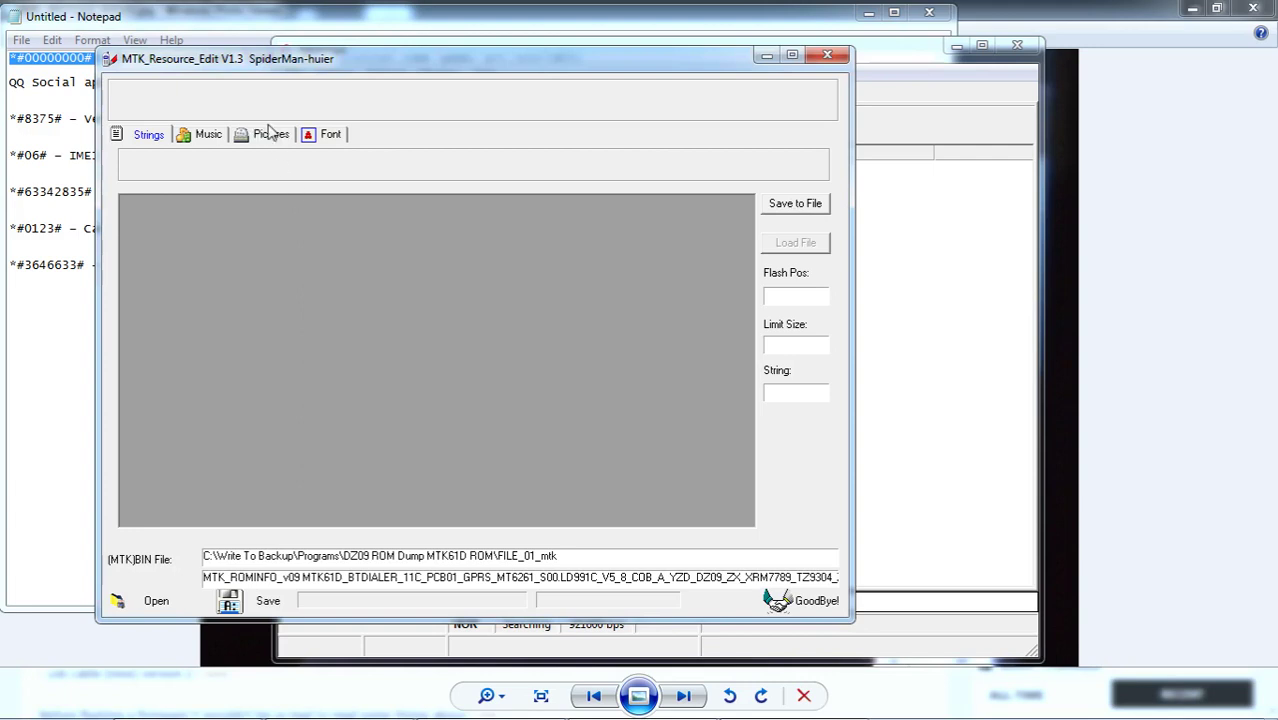
{"action": "left_click", "coordinate": [270, 134]}
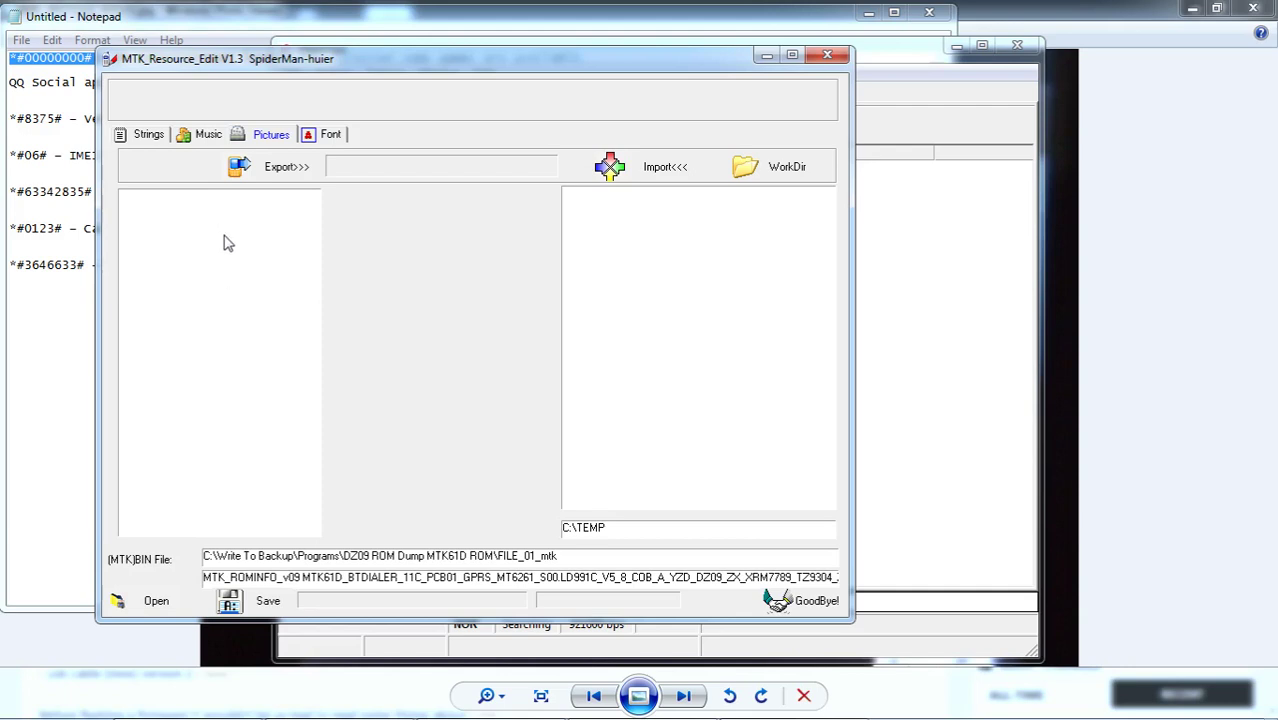
{"action": "left_click", "coordinate": [207, 137]}
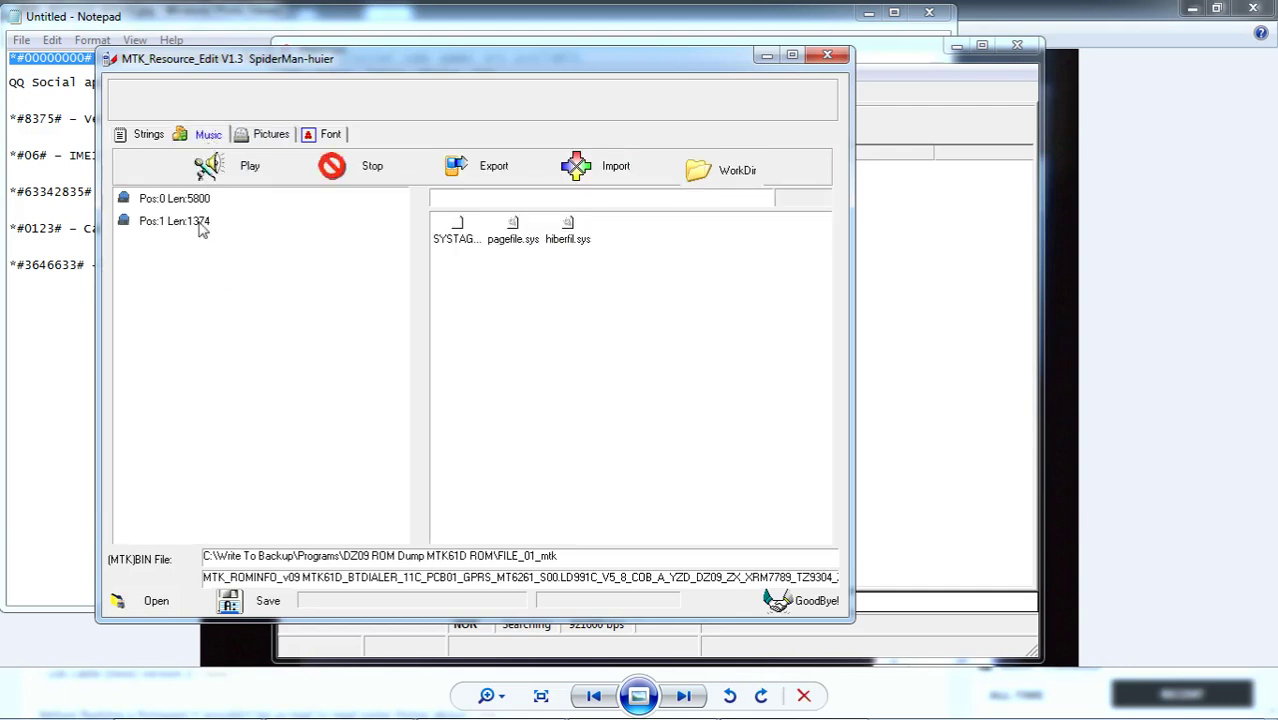
{"action": "left_click", "coordinate": [196, 206]}
{"action": "left_click", "coordinate": [192, 228]}
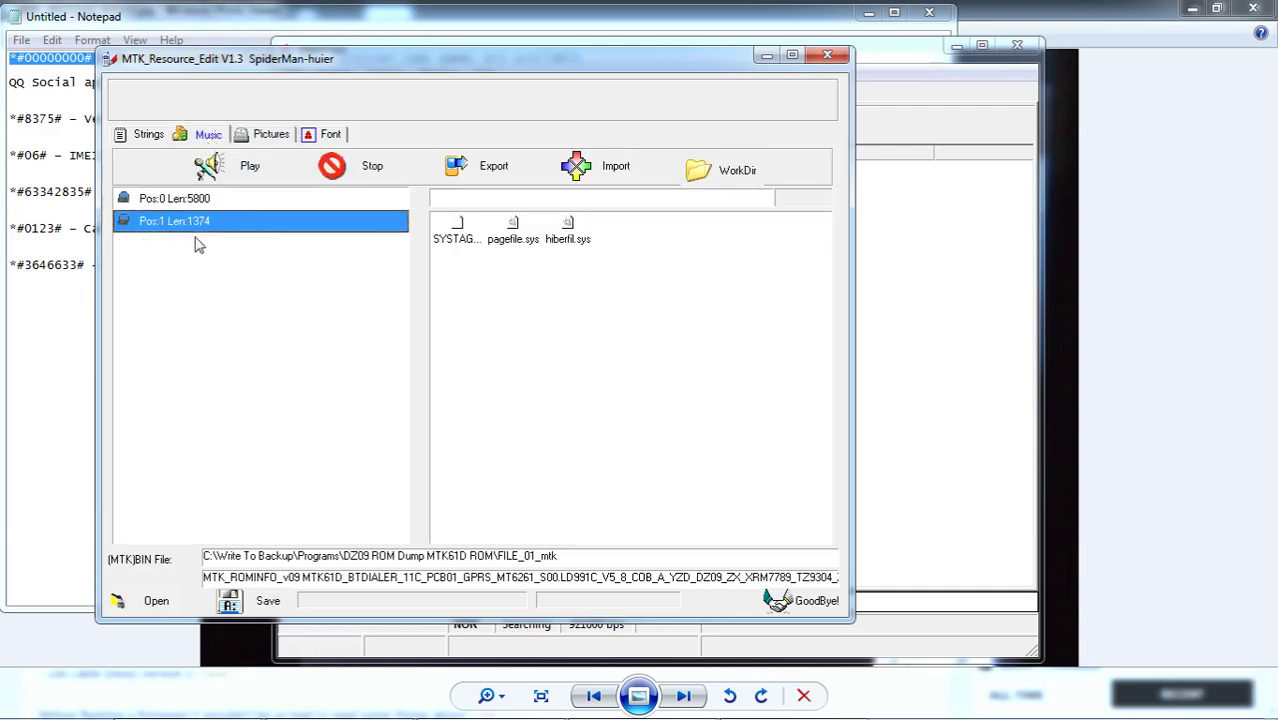
{"action": "left_click", "coordinate": [142, 136]}
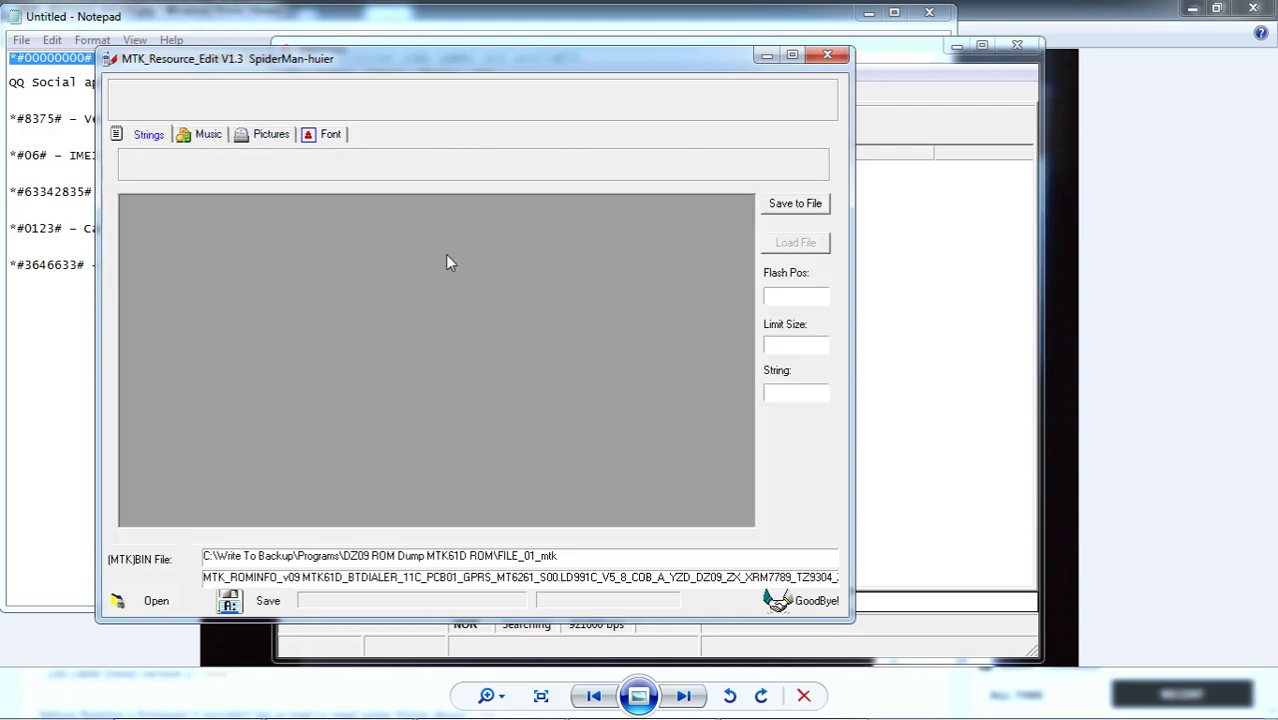
{"action": "left_click", "coordinate": [271, 136]}
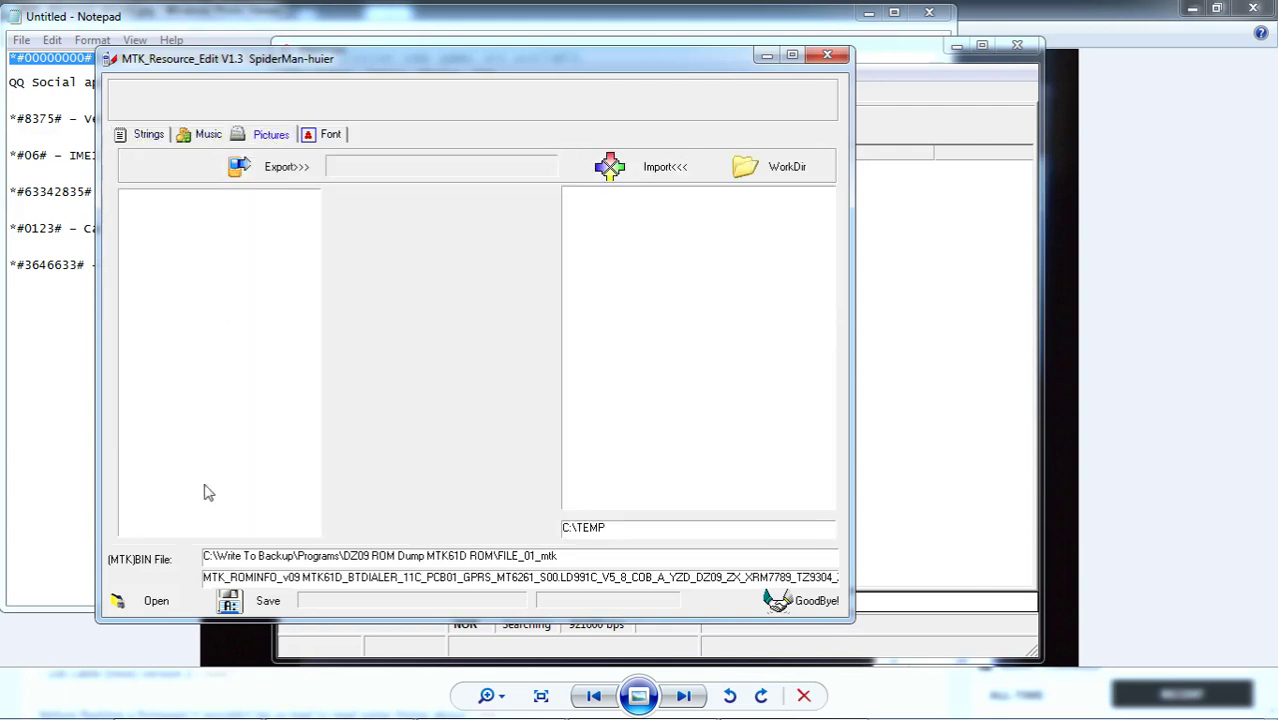
Step: Load FILE_02_mtk with all file types listed and check its pictures and strings resources
{"action": "left_click", "coordinate": [150, 600]}
{"action": "left_click", "coordinate": [412, 440]}
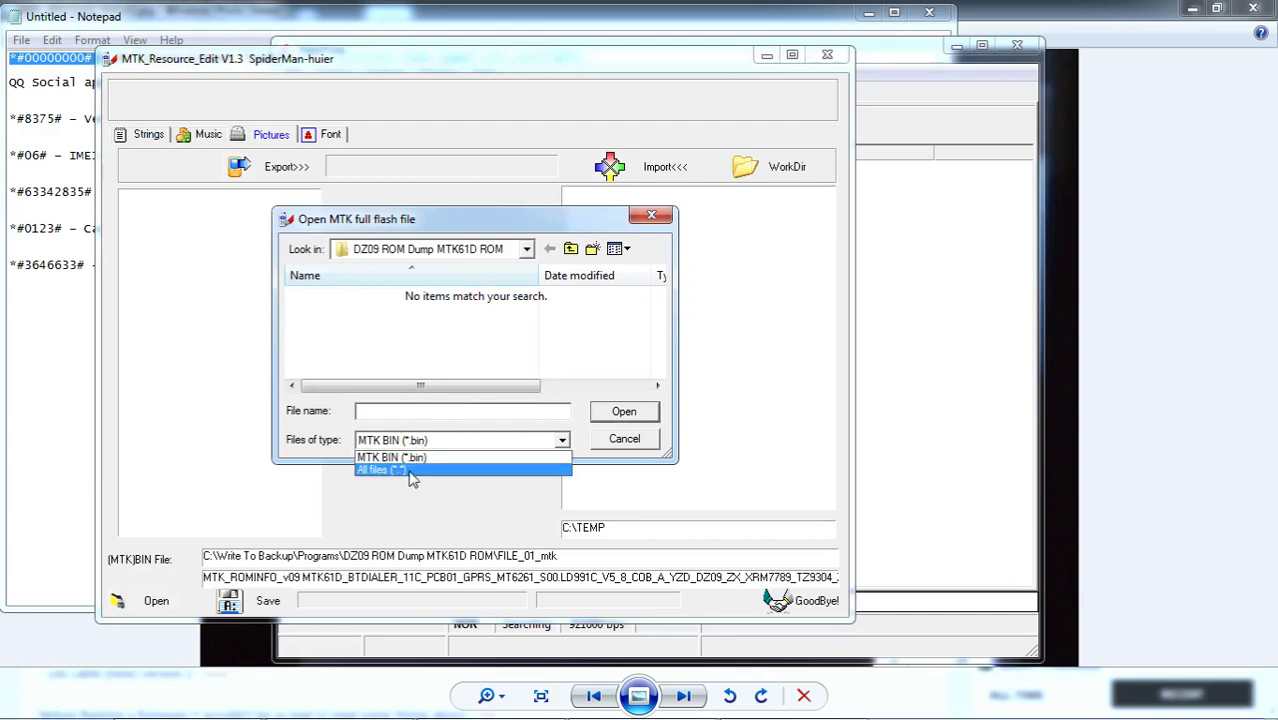
{"action": "left_click", "coordinate": [390, 470]}
{"action": "left_click", "coordinate": [340, 331]}
{"action": "left_click", "coordinate": [340, 349]}
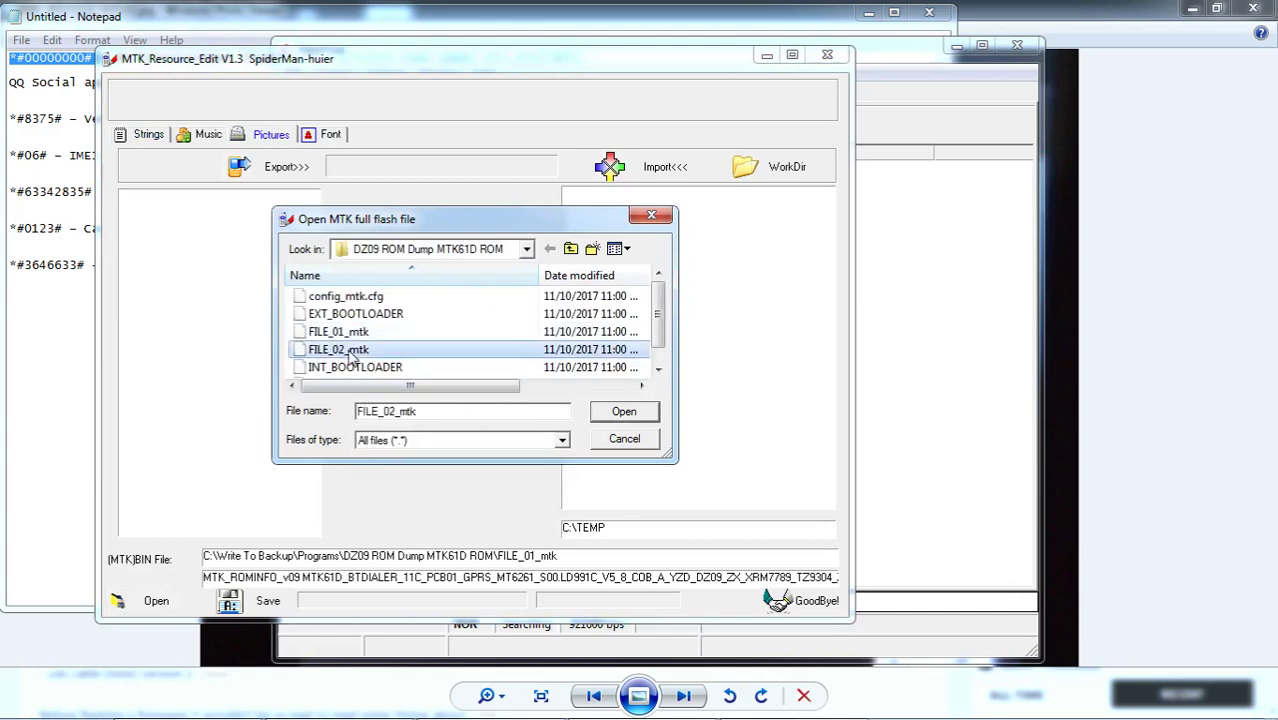
{"action": "left_click", "coordinate": [624, 413]}
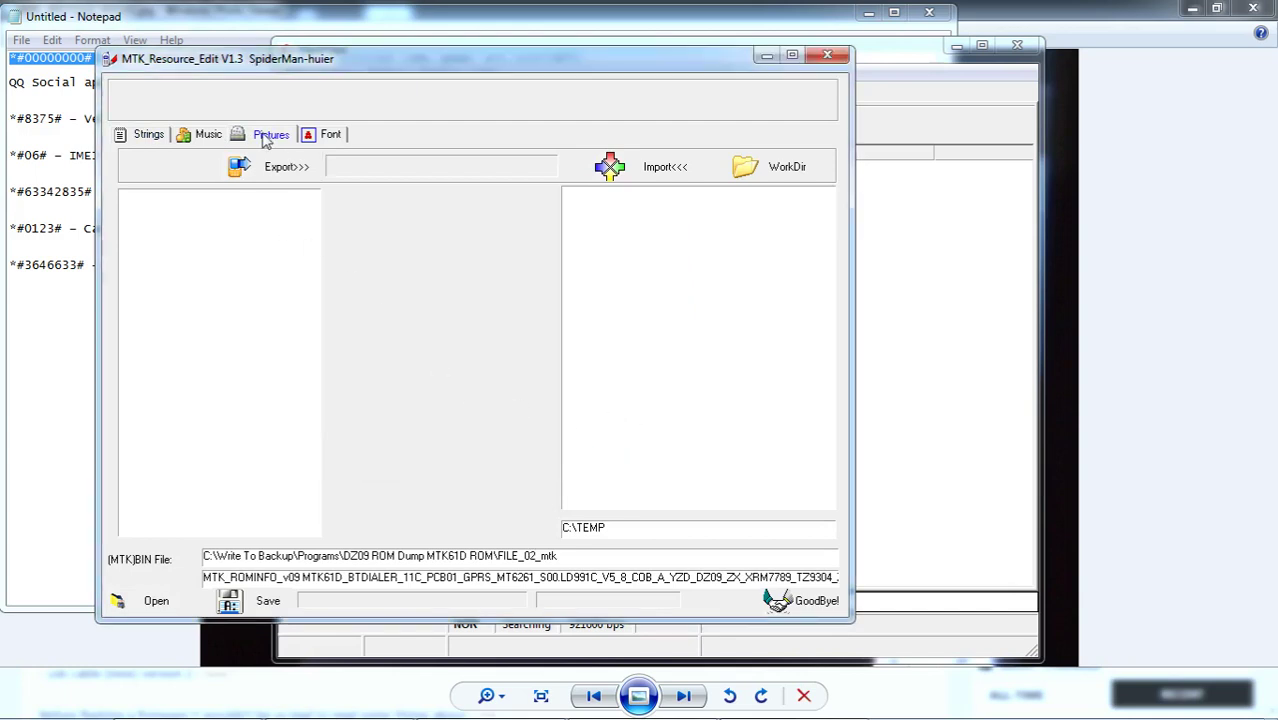
{"action": "left_click", "coordinate": [145, 136]}
{"action": "left_click", "coordinate": [145, 136]}
Step: Load EXT_BOOTLOADER with all file types listed and check its pictures, music and strings resources
{"action": "left_click", "coordinate": [150, 601]}
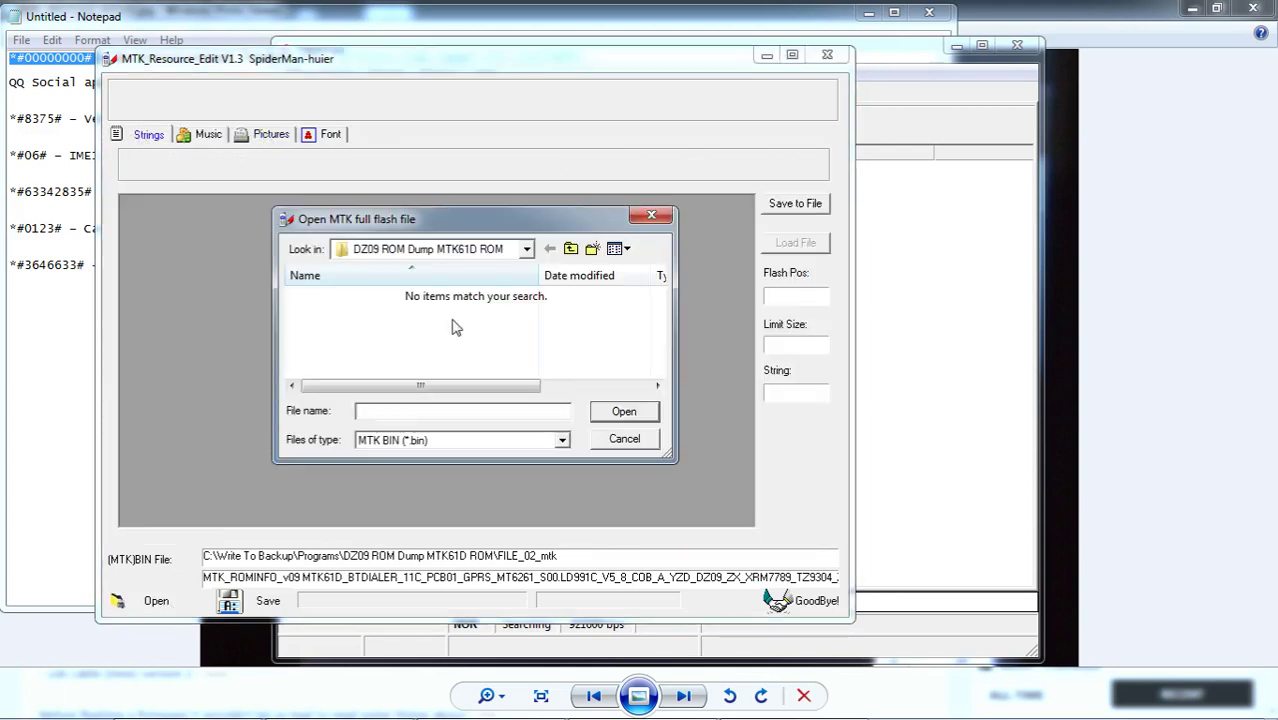
{"action": "left_click", "coordinate": [420, 441]}
{"action": "left_click", "coordinate": [409, 469]}
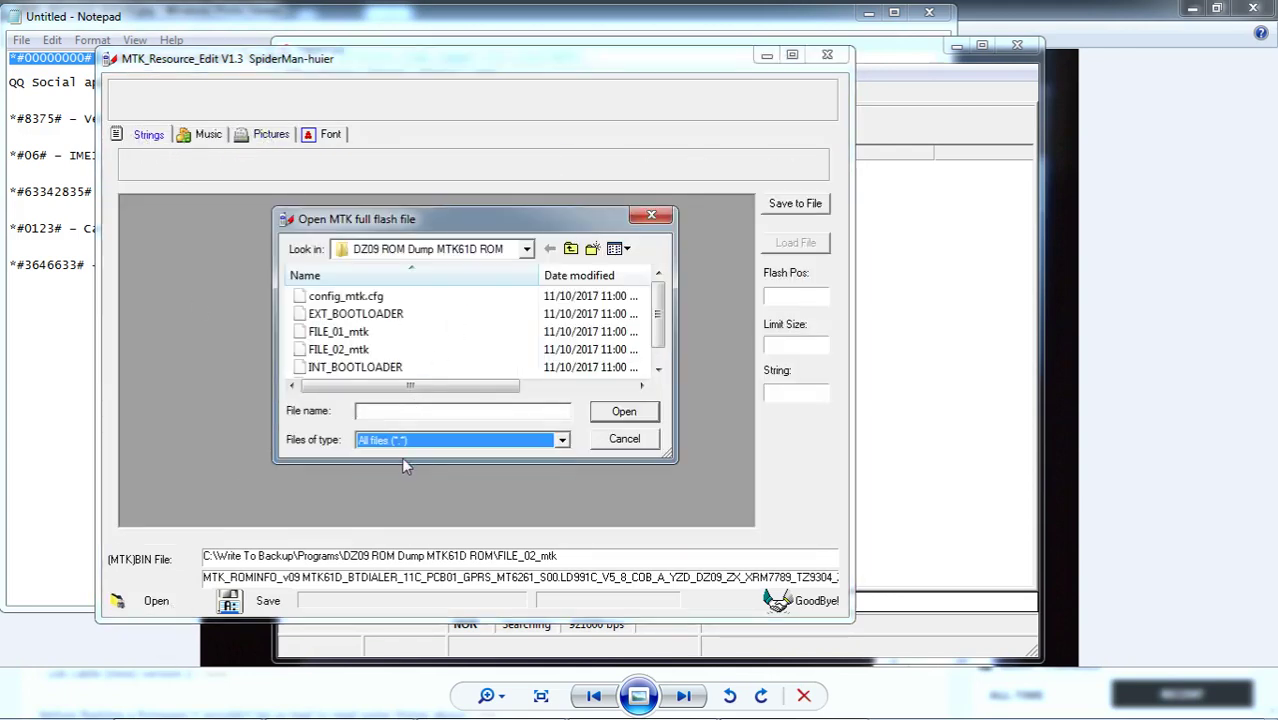
{"action": "left_click", "coordinate": [356, 314]}
{"action": "left_click", "coordinate": [623, 411]}
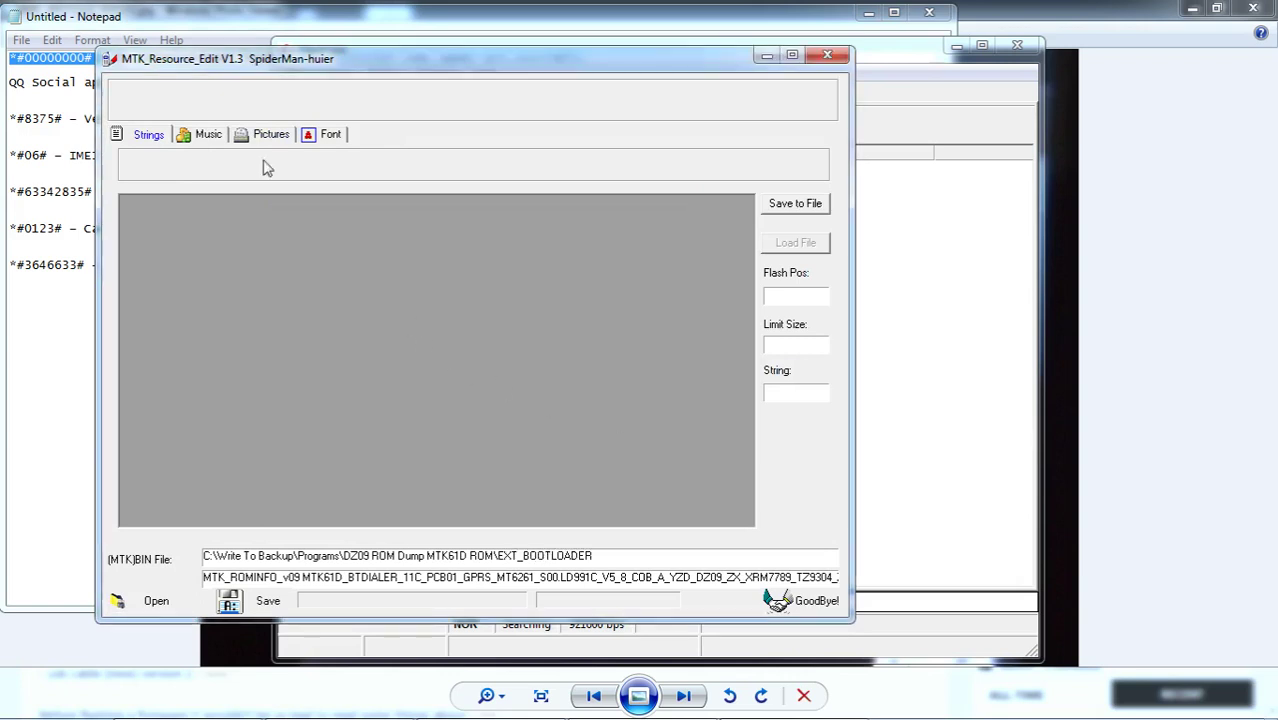
{"action": "left_click", "coordinate": [245, 140]}
{"action": "left_click", "coordinate": [200, 135]}
{"action": "left_click", "coordinate": [146, 137]}
Step: Review the *#8375# version information code in Notepad and view the watch's version photo again
{"action": "left_click", "coordinate": [365, 710]}
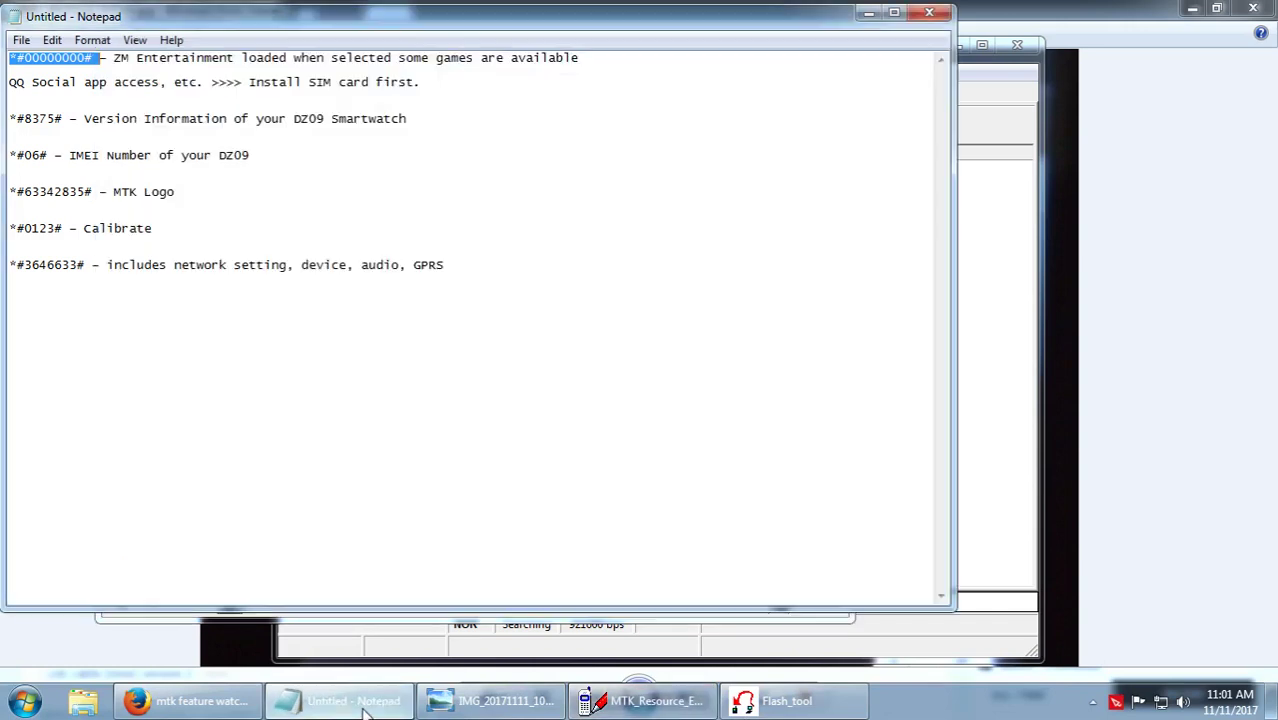
{"action": "left_click", "coordinate": [28, 108]}
{"action": "double_click", "coordinate": [30, 118]}
{"action": "left_click", "coordinate": [490, 702]}
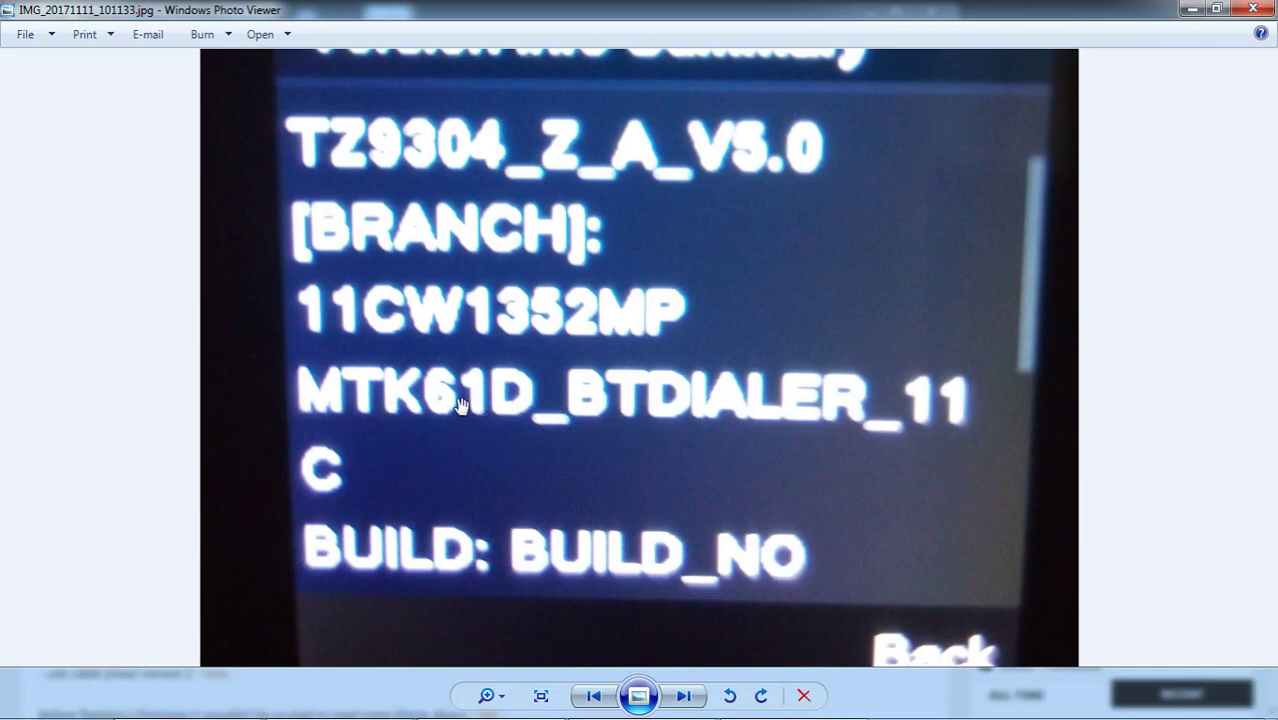
Step: Switch to FlashTool and view the firmware download list loaded from the MTK61D scatter file
{"action": "mouse_move", "coordinate": [700, 700]}
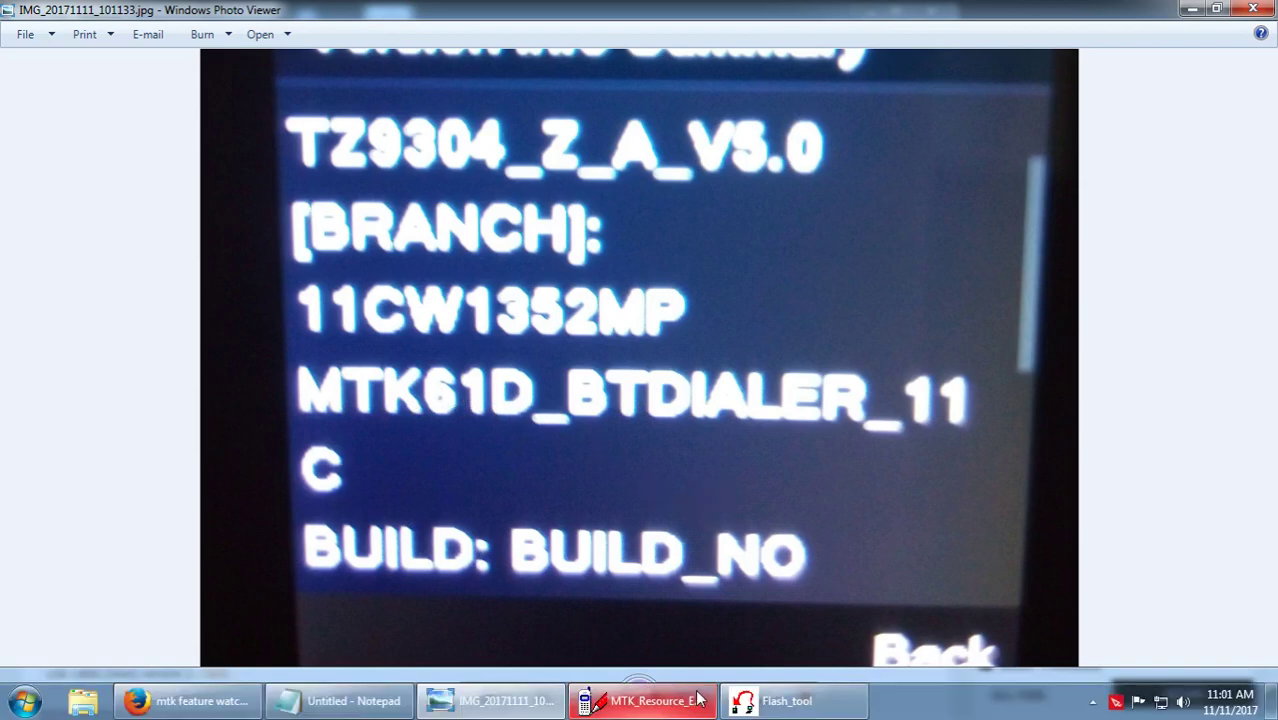
{"action": "left_click", "coordinate": [765, 705]}
{"action": "left_click", "coordinate": [312, 96]}
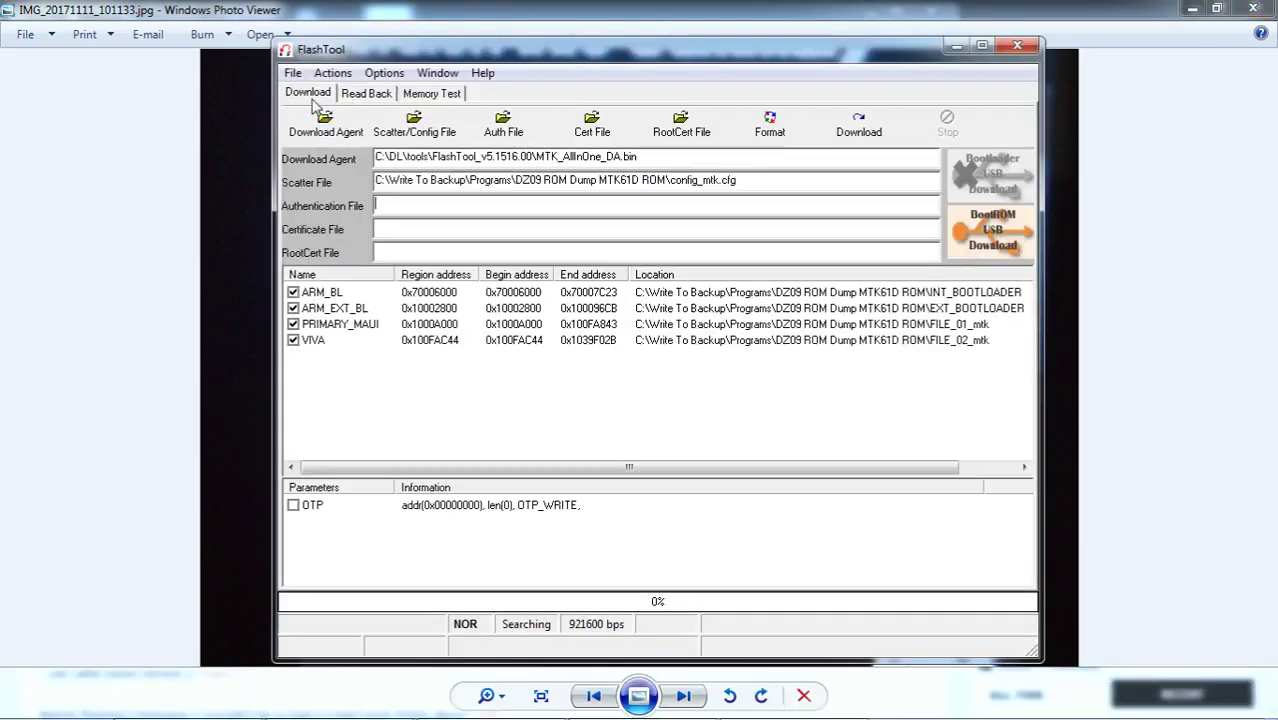
Step: Check the MTK61D folder name in the scatter file path and view the firmware collection and DZ09 Smartwatch threads in Firefox
{"action": "double_click", "coordinate": [615, 180]}
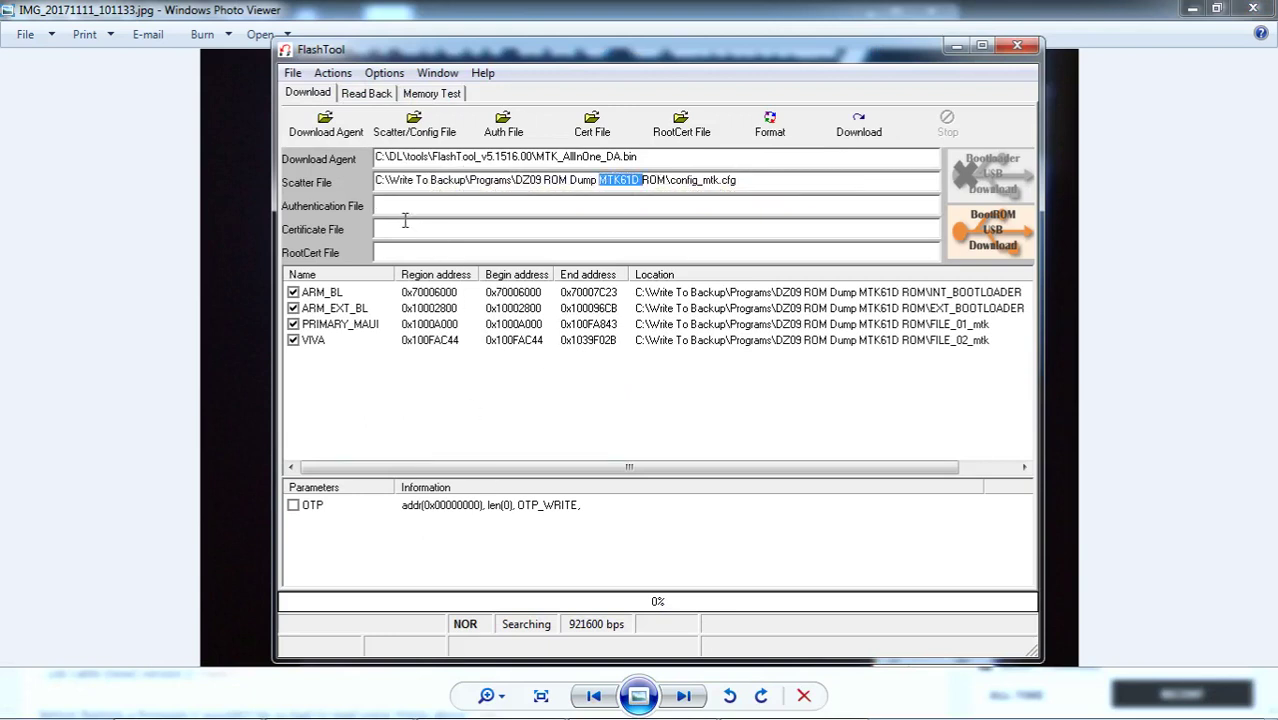
{"action": "mouse_move", "coordinate": [280, 712]}
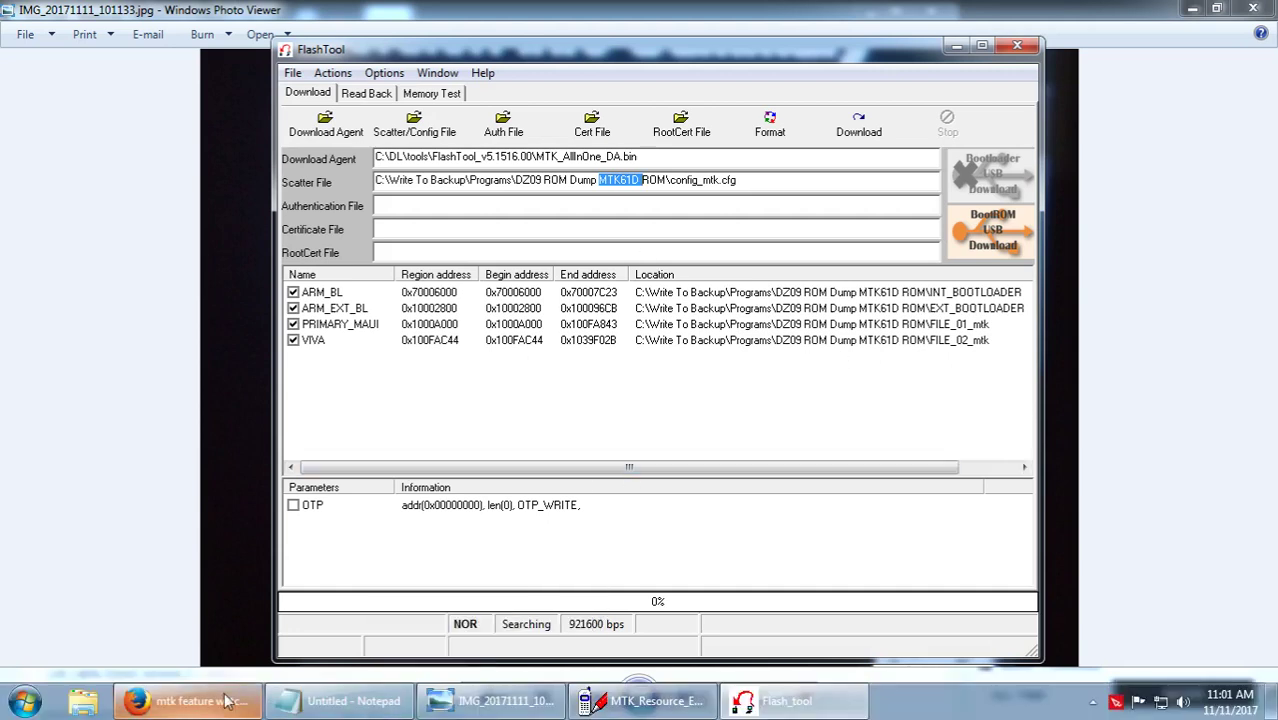
{"action": "left_click", "coordinate": [187, 701]}
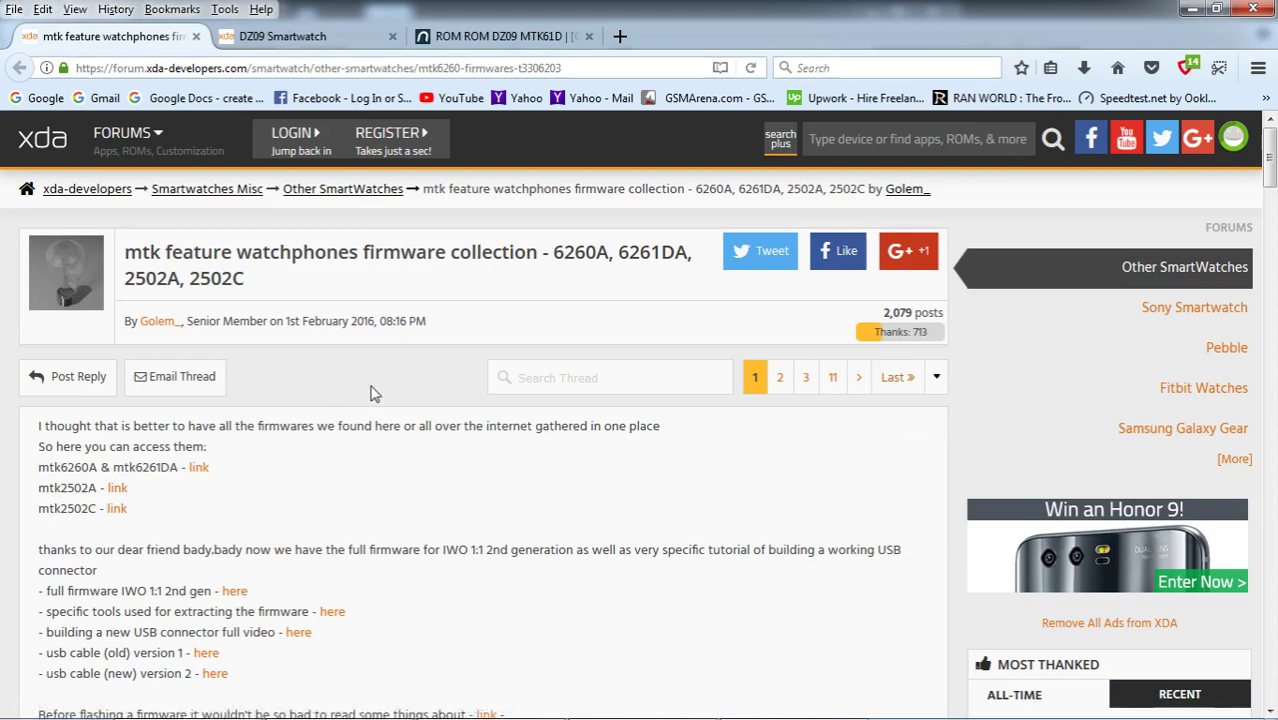
{"action": "key", "text": "ctrl+Tab"}
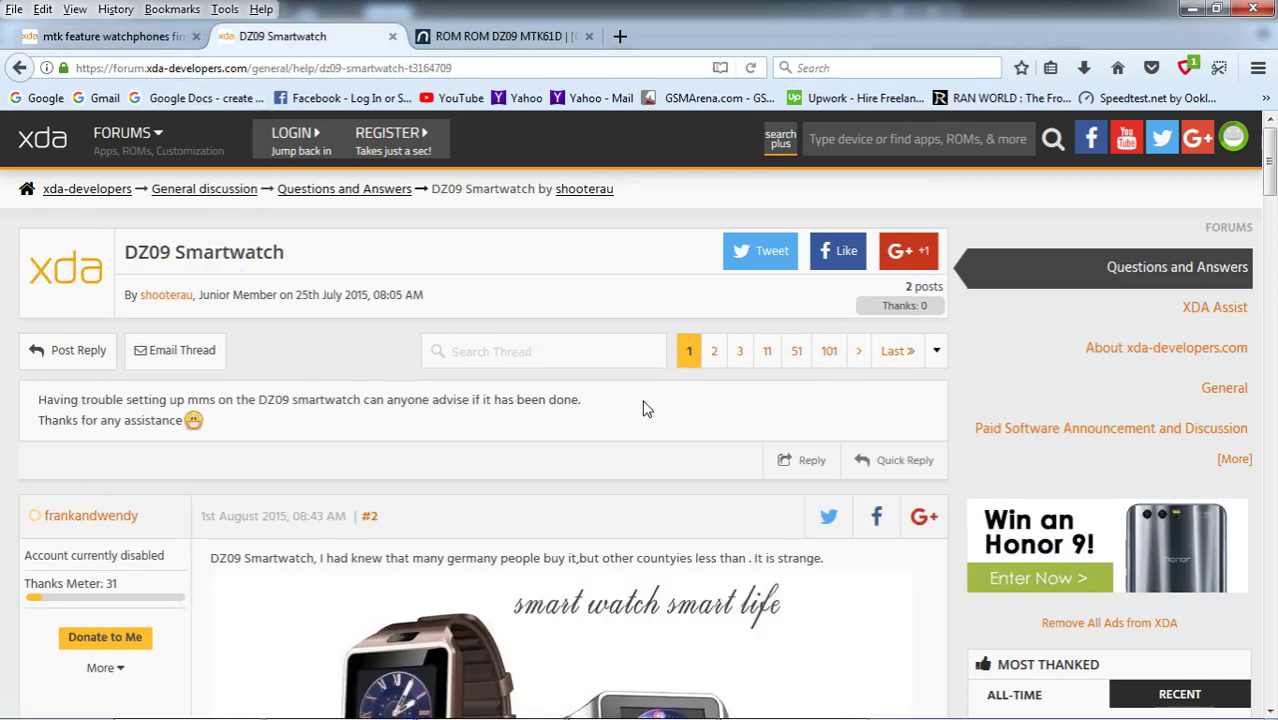
{"action": "key", "text": "ctrl+shift+Tab"}
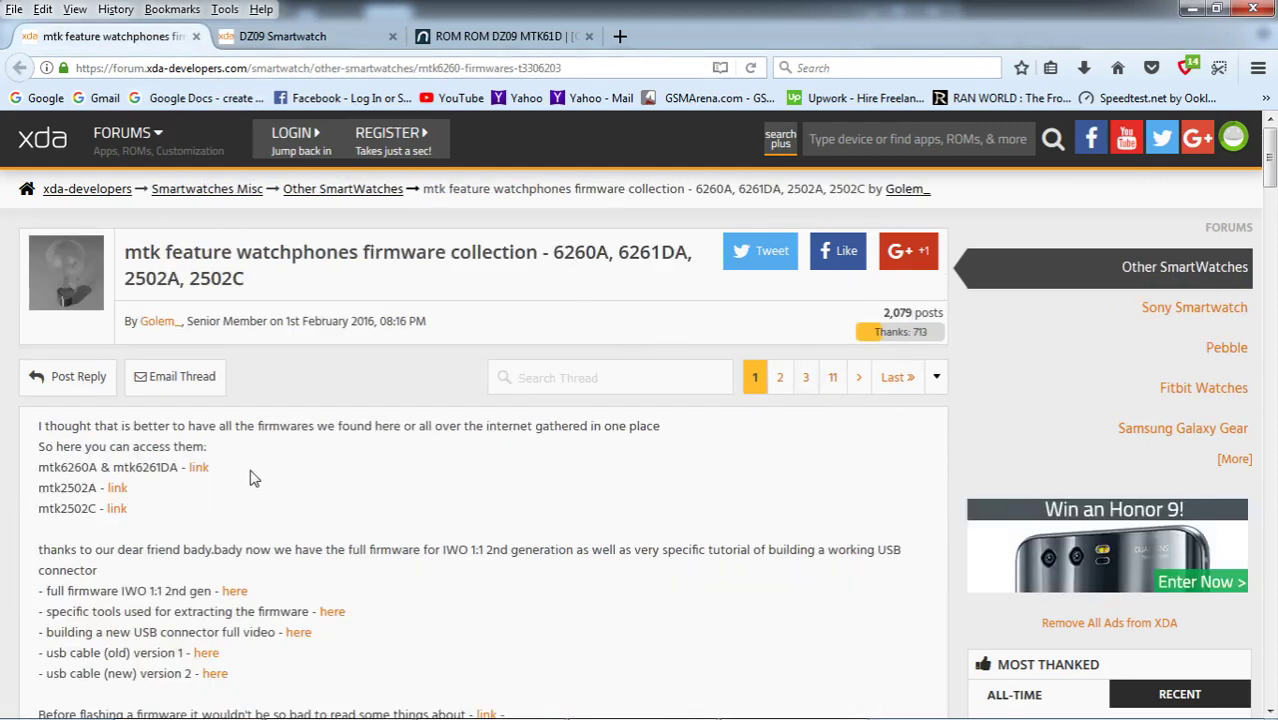
{"action": "key", "text": "ctrl+Tab"}
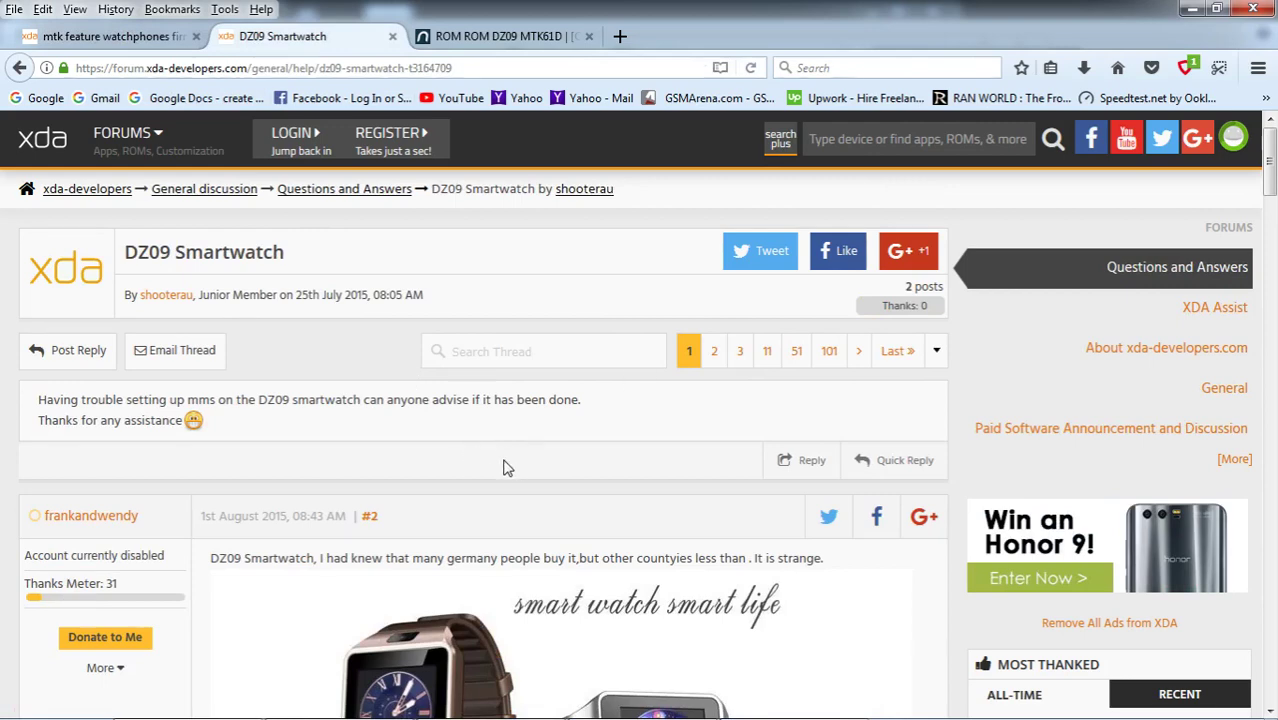
Step: Open the Needrom ROM DZ09 MTK61D page and read its description and user comments about the scatter file and touchscreen
{"action": "left_click", "coordinate": [519, 40]}
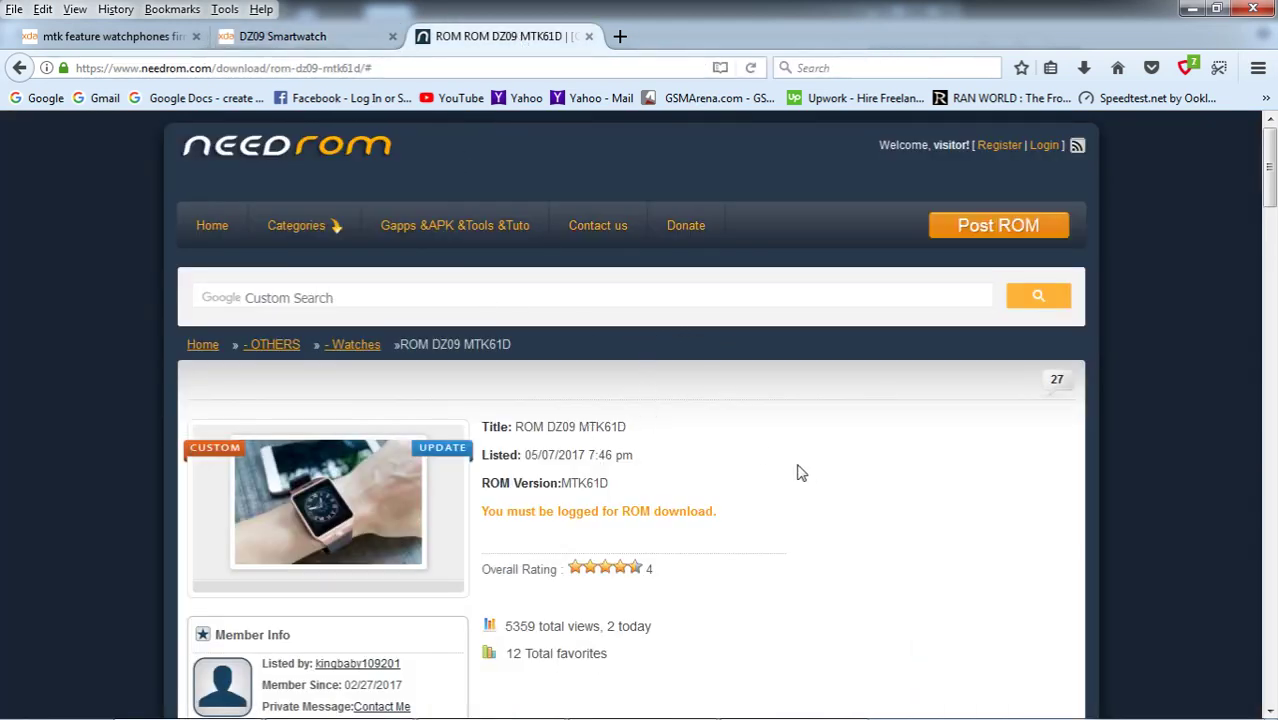
{"action": "scroll", "coordinate": [797, 473], "scroll_direction": "down", "scroll_amount": 2}
{"action": "scroll", "coordinate": [793, 480], "scroll_direction": "up", "scroll_amount": 2}
{"action": "scroll", "coordinate": [718, 479], "scroll_direction": "down", "scroll_amount": 6}
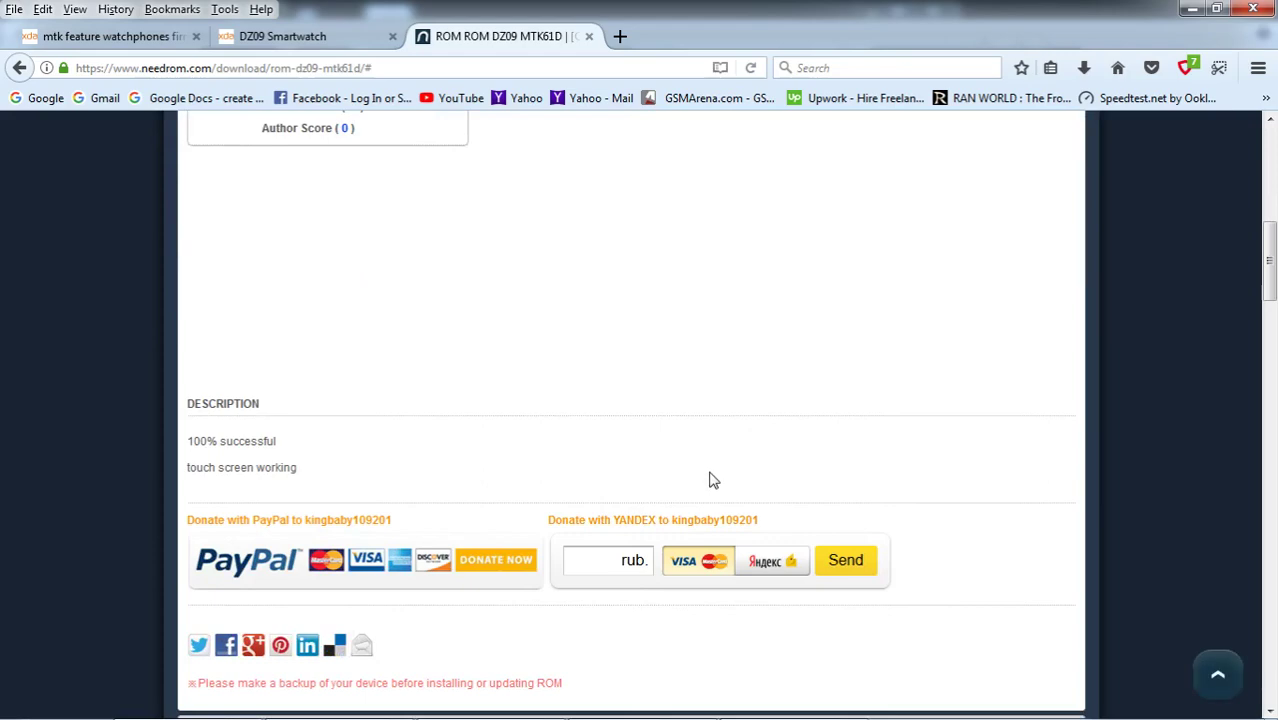
{"action": "scroll", "coordinate": [645, 445], "scroll_direction": "down", "scroll_amount": 10}
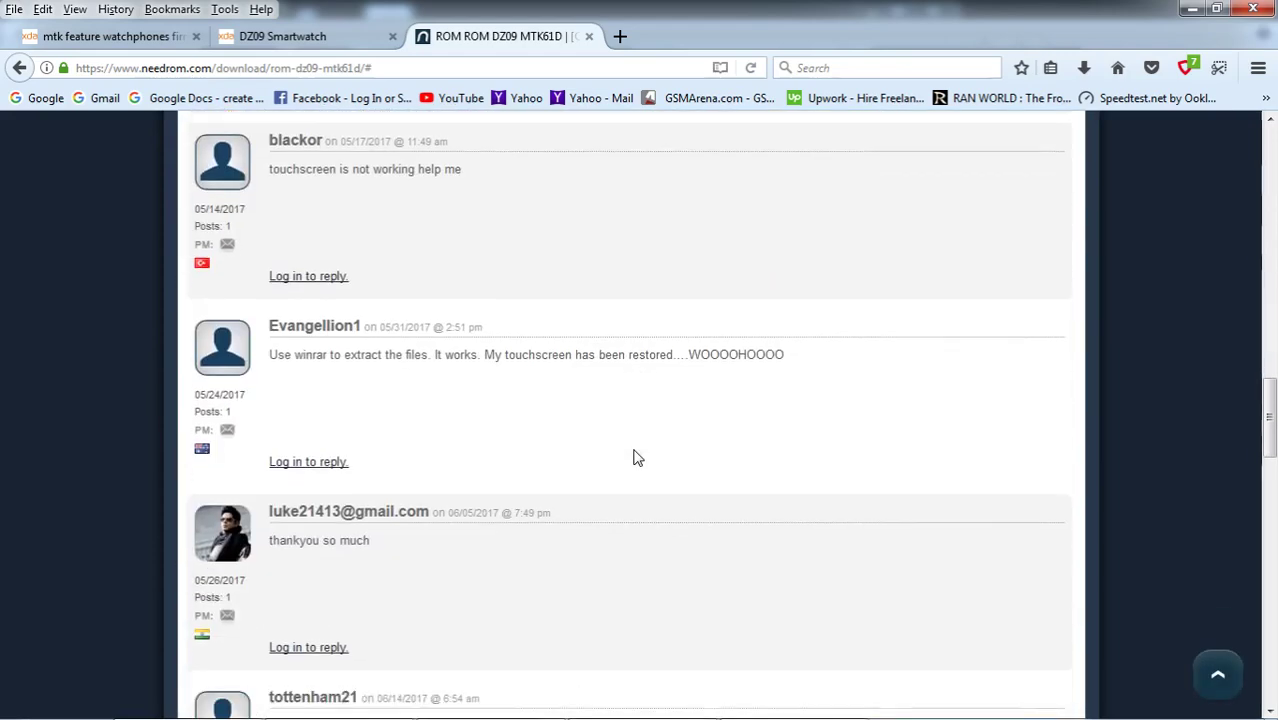
{"action": "scroll", "coordinate": [632, 458], "scroll_direction": "up", "scroll_amount": 5}
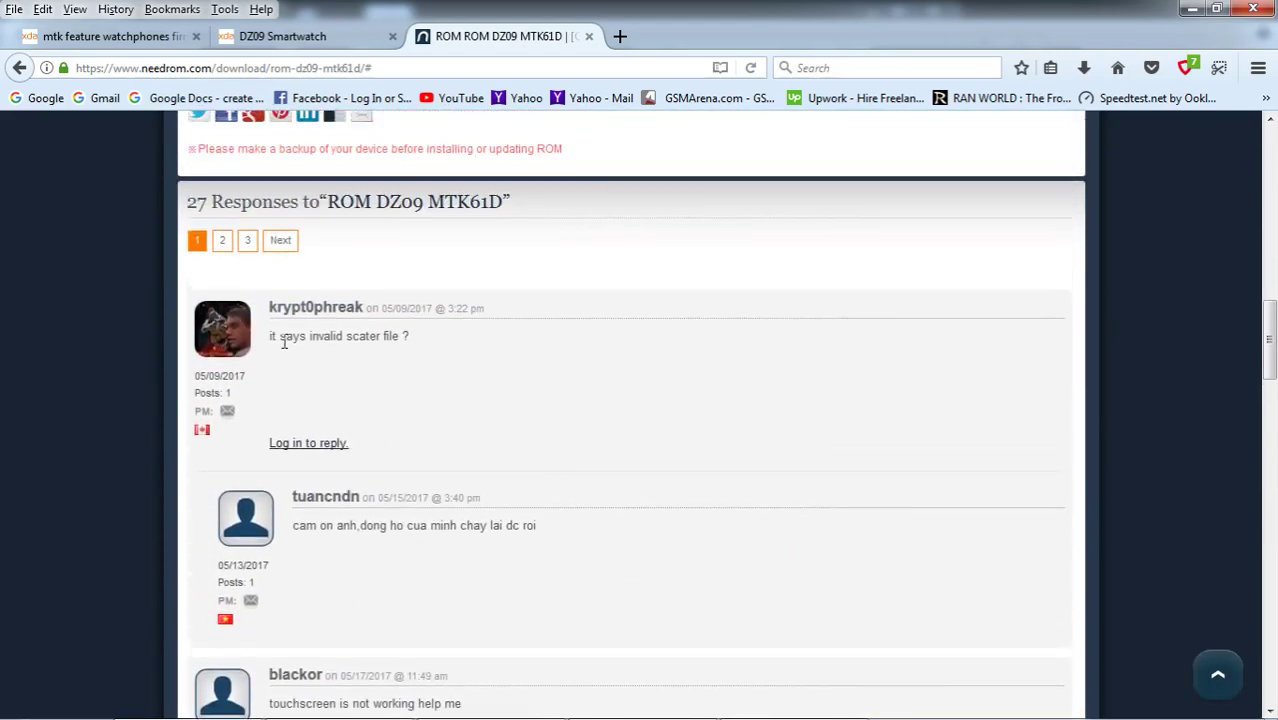
{"action": "left_click_drag", "start_coordinate": [283, 340], "coordinate": [378, 340]}
{"action": "left_click", "coordinate": [508, 388]}
{"action": "scroll", "coordinate": [514, 395], "scroll_direction": "down", "scroll_amount": 5}
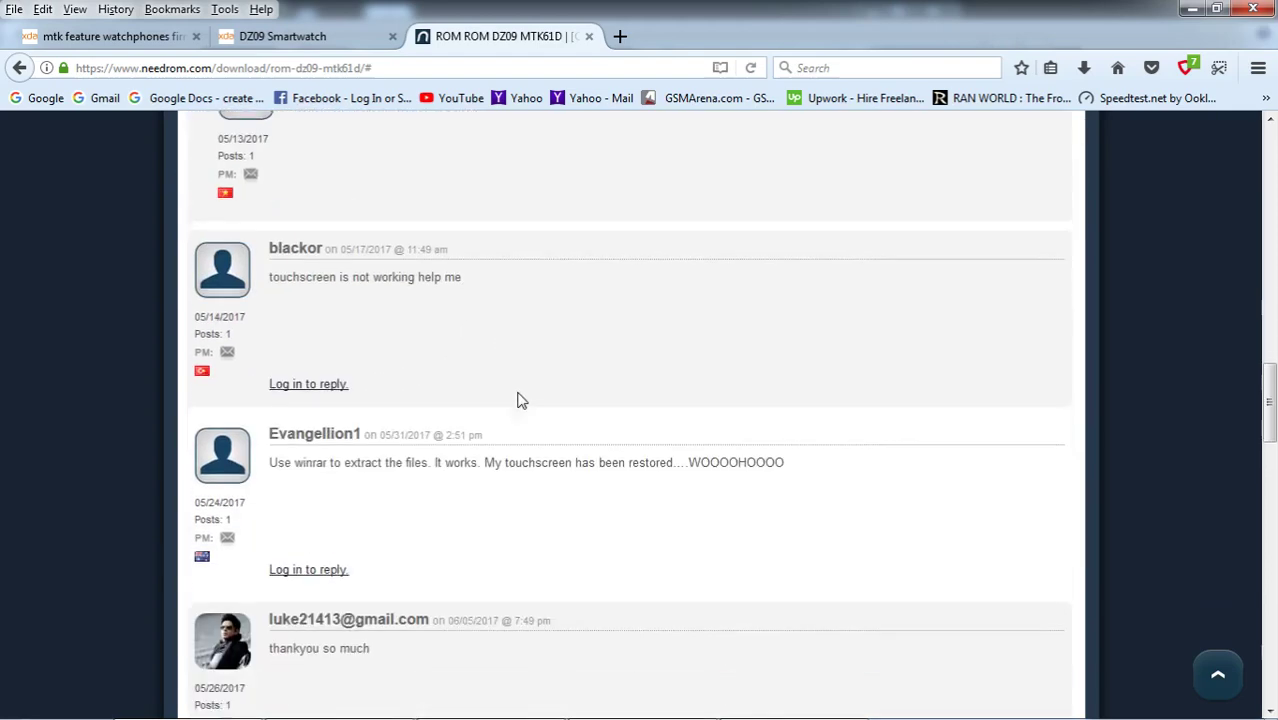
{"action": "scroll", "coordinate": [437, 485], "scroll_direction": "down", "scroll_amount": 1}
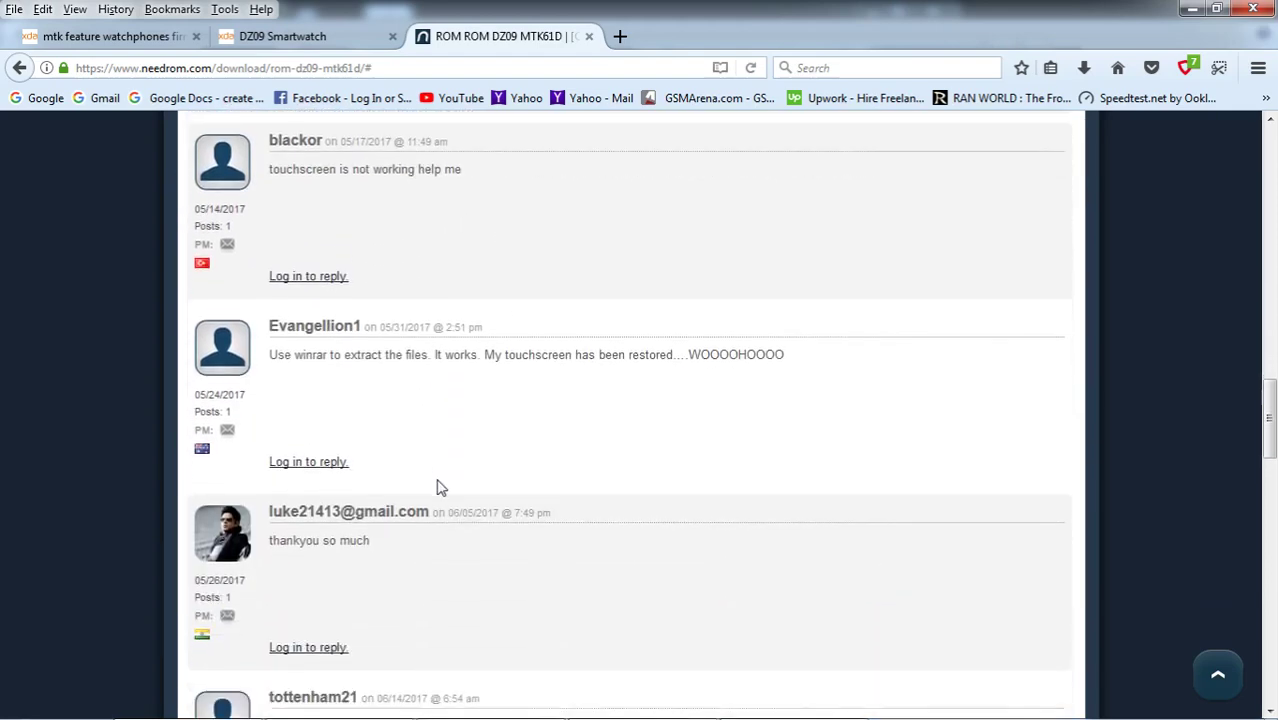
{"action": "left_click_drag", "start_coordinate": [335, 169], "coordinate": [281, 170]}
{"action": "left_click", "coordinate": [412, 170]}
{"action": "scroll", "coordinate": [578, 508], "scroll_direction": "down", "scroll_amount": 3}
Step: Compare the MTK61D version in the Needrom page's title with the comment about the touchscreen not working
{"action": "scroll", "coordinate": [578, 505], "scroll_direction": "up", "scroll_amount": 15}
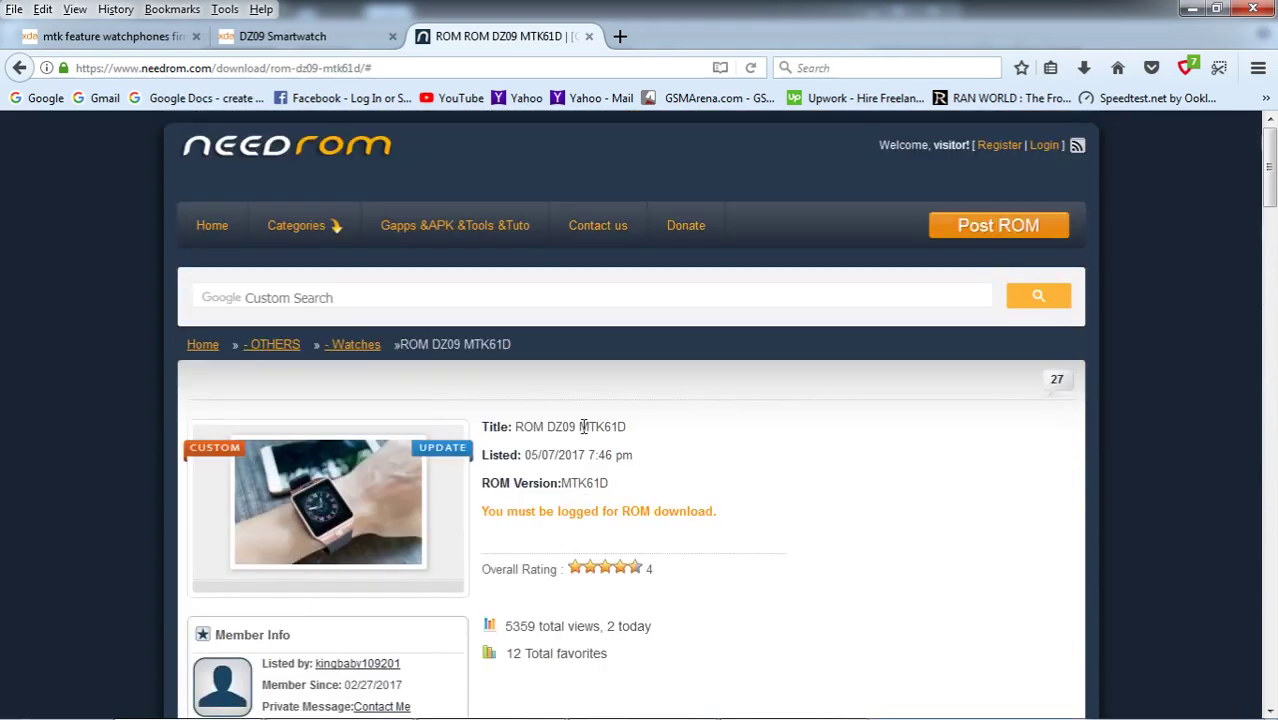
{"action": "double_click", "coordinate": [590, 426]}
{"action": "left_click", "coordinate": [727, 451]}
{"action": "scroll", "coordinate": [727, 458], "scroll_direction": "down", "scroll_amount": 15}
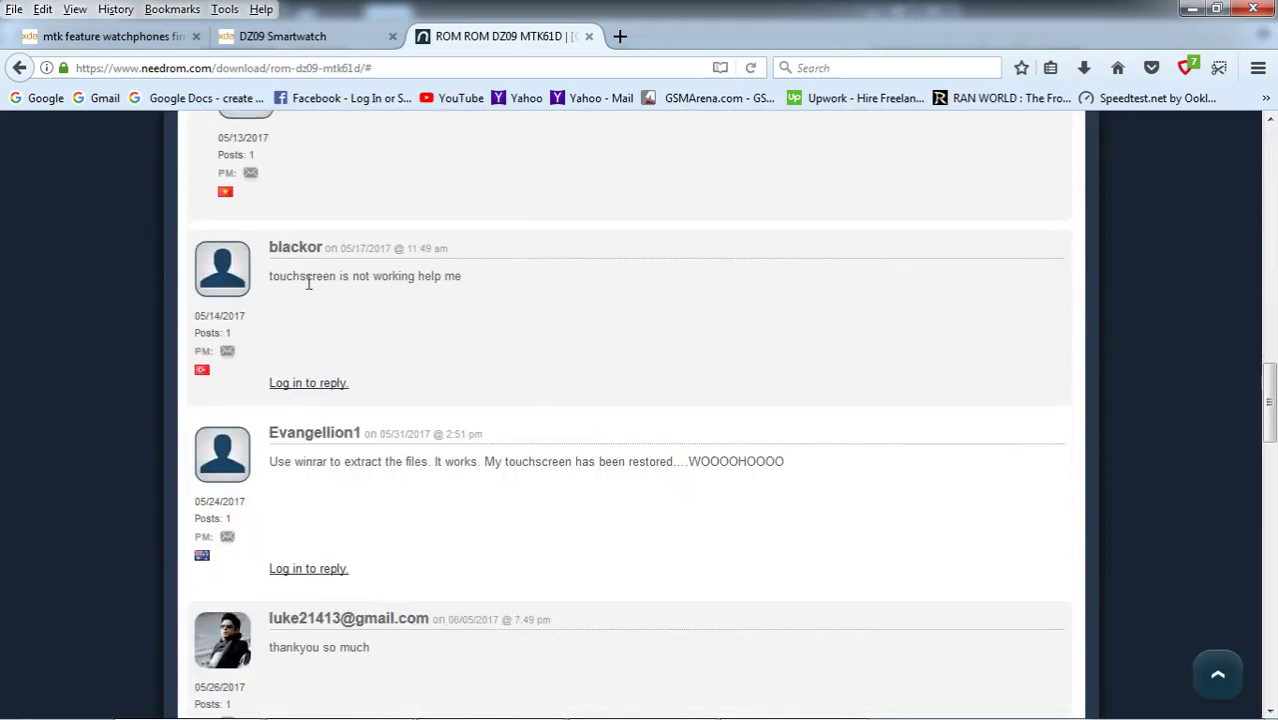
{"action": "double_click", "coordinate": [308, 283]}
{"action": "scroll", "coordinate": [599, 363], "scroll_direction": "up", "scroll_amount": 15}
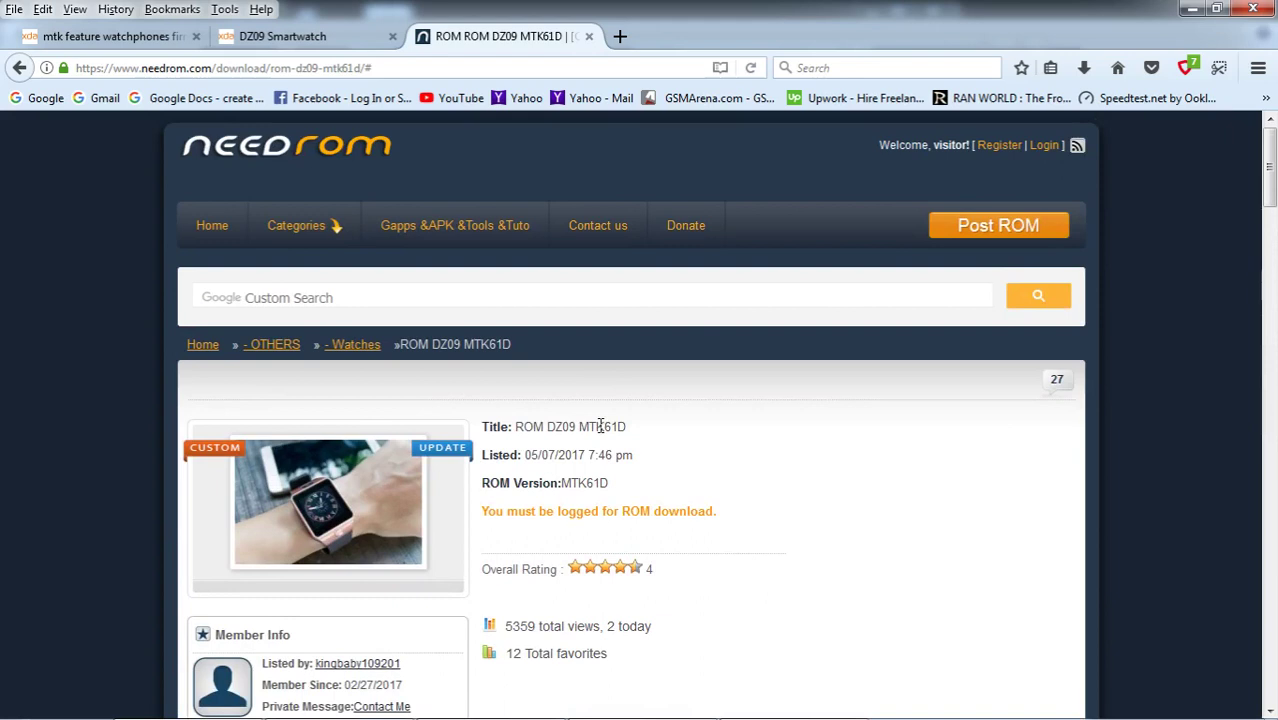
{"action": "double_click", "coordinate": [603, 427]}
{"action": "left_click", "coordinate": [757, 470]}
Step: Switch to FlashTool and review the Download command and the scatter file path
{"action": "mouse_move", "coordinate": [600, 712]}
{"action": "left_click", "coordinate": [745, 700]}
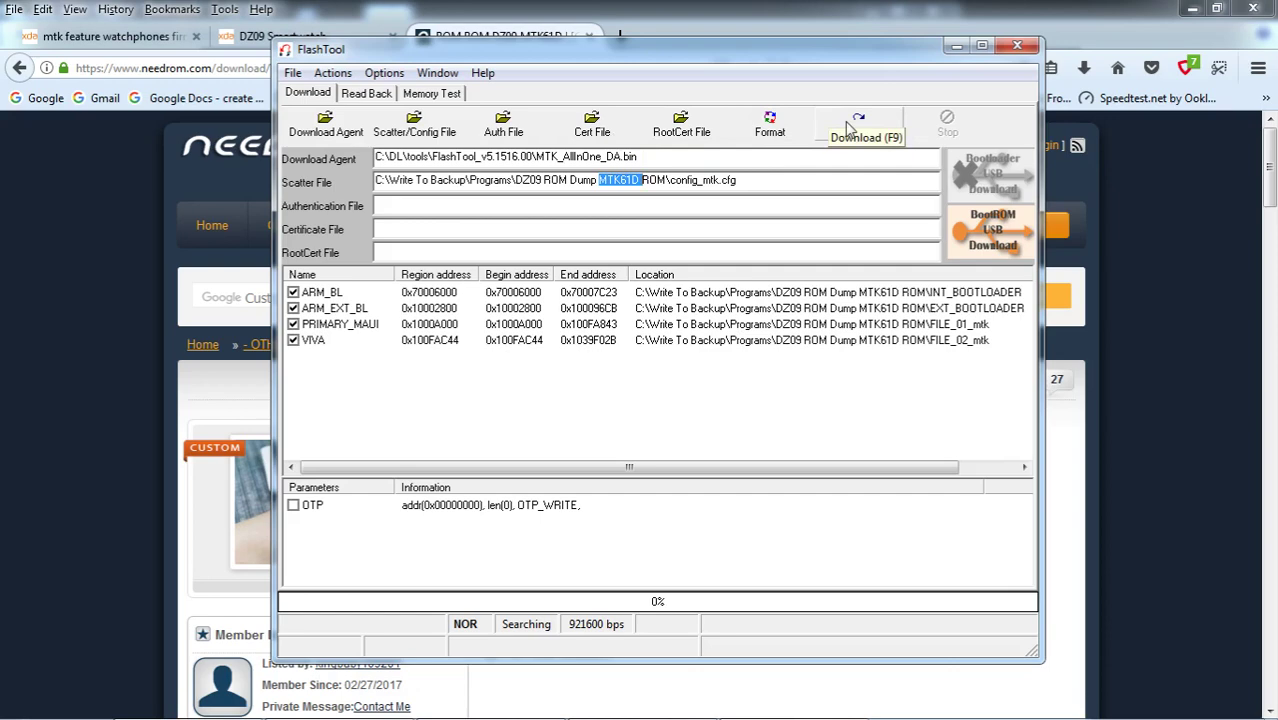
{"action": "left_click", "coordinate": [648, 180]}
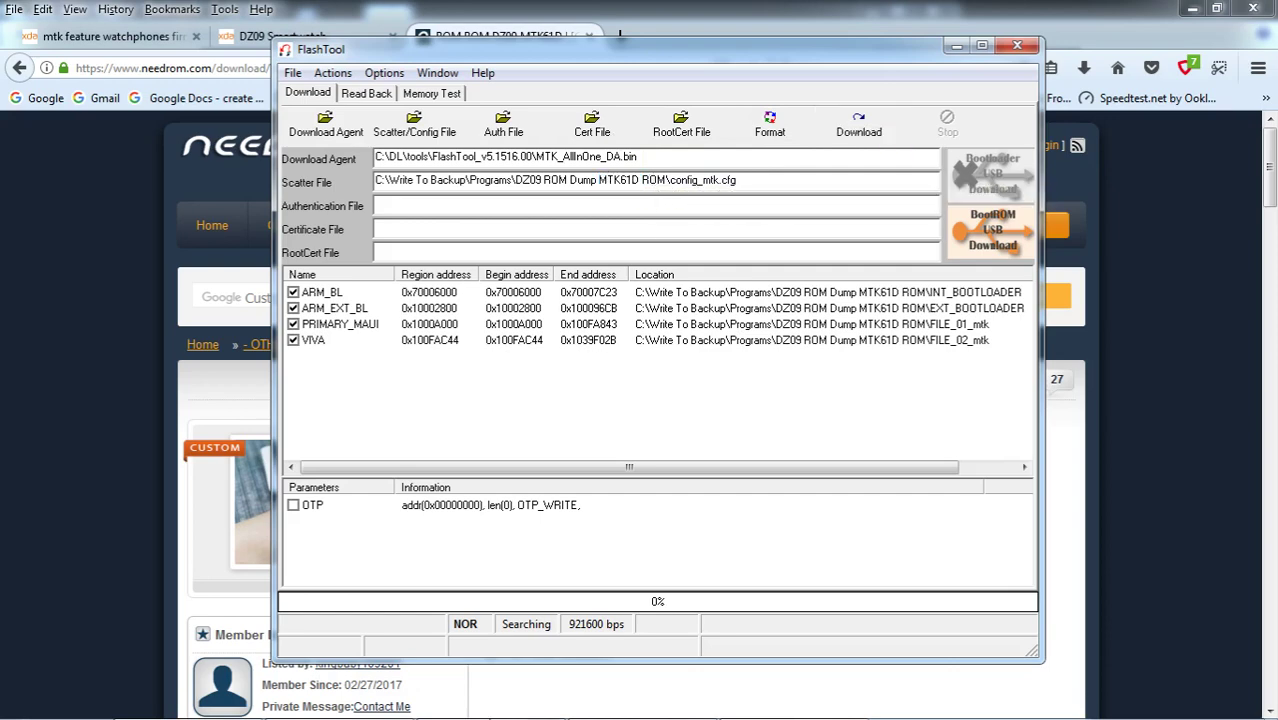
Step: Return to the XDA firmware collection thread in Firefox and examine the mtk6260A, mtk6261DA, mtk2502A and mtk2502C firmware entries
{"action": "left_click", "coordinate": [210, 700]}
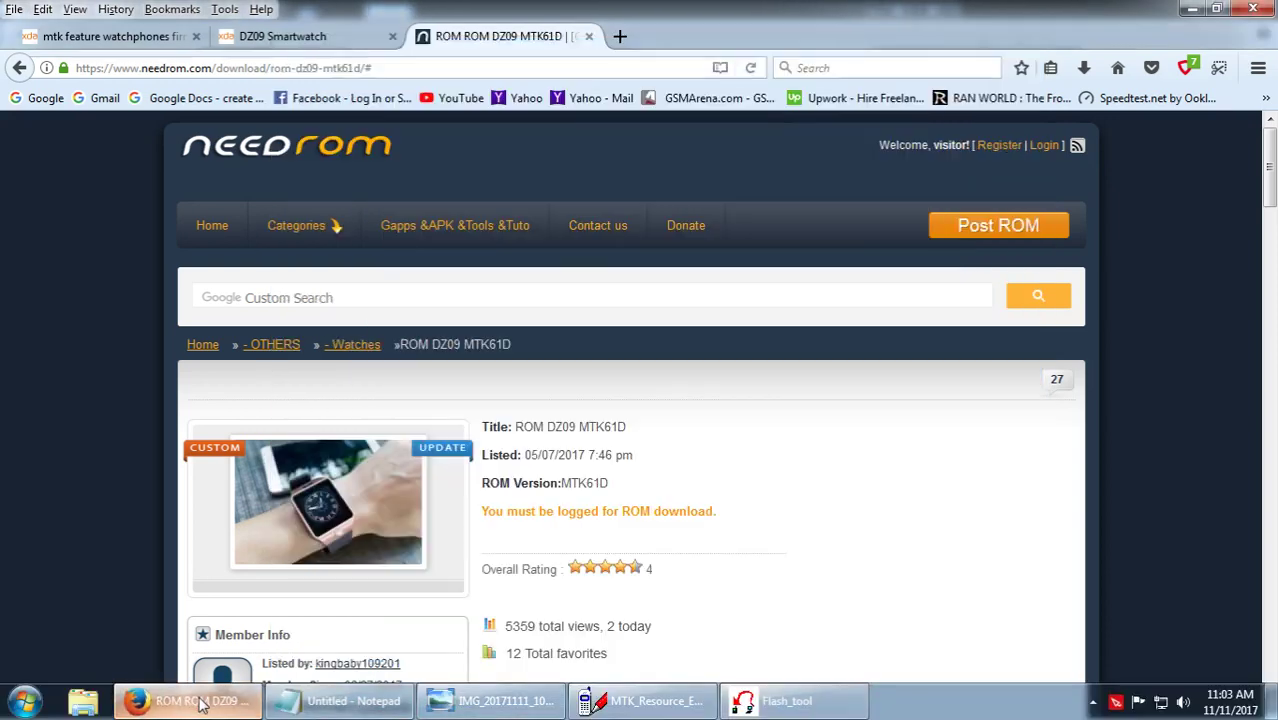
{"action": "left_click", "coordinate": [318, 37]}
{"action": "left_click", "coordinate": [90, 36]}
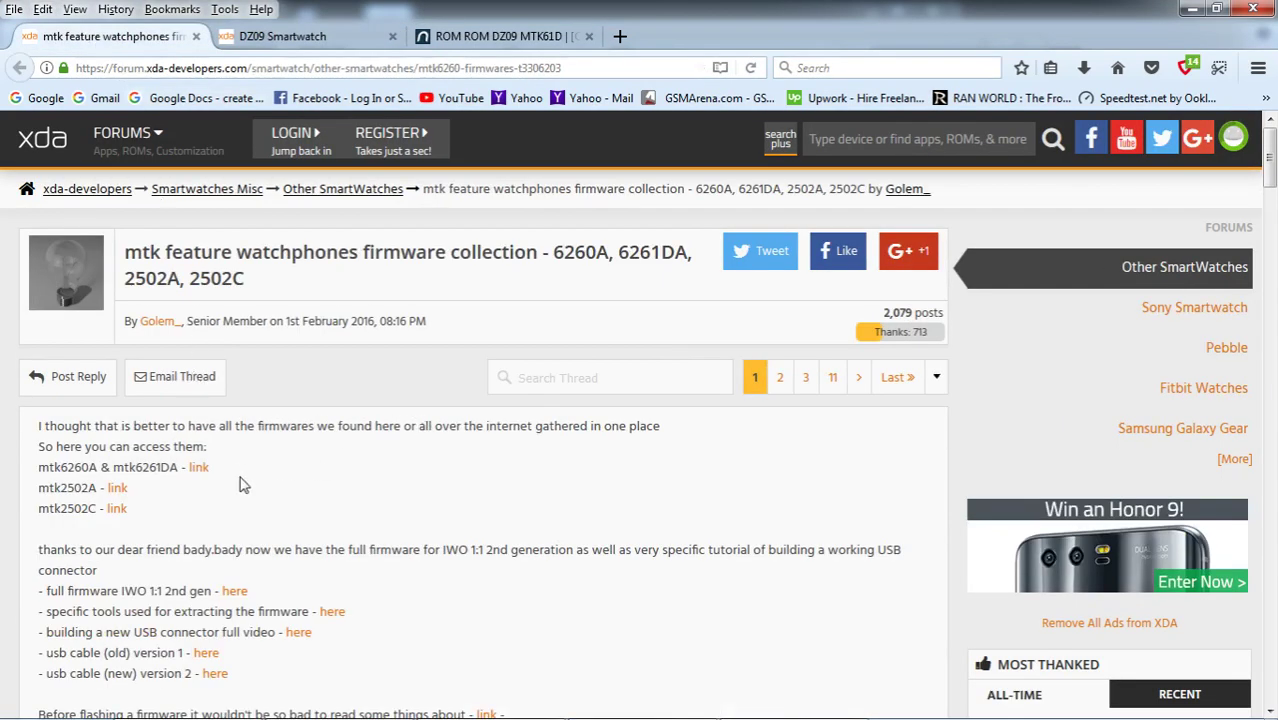
{"action": "left_click_drag", "start_coordinate": [62, 464], "coordinate": [130, 467]}
{"action": "double_click", "coordinate": [148, 467]}
{"action": "double_click", "coordinate": [86, 467]}
{"action": "double_click", "coordinate": [67, 487]}
{"action": "double_click", "coordinate": [67, 508]}
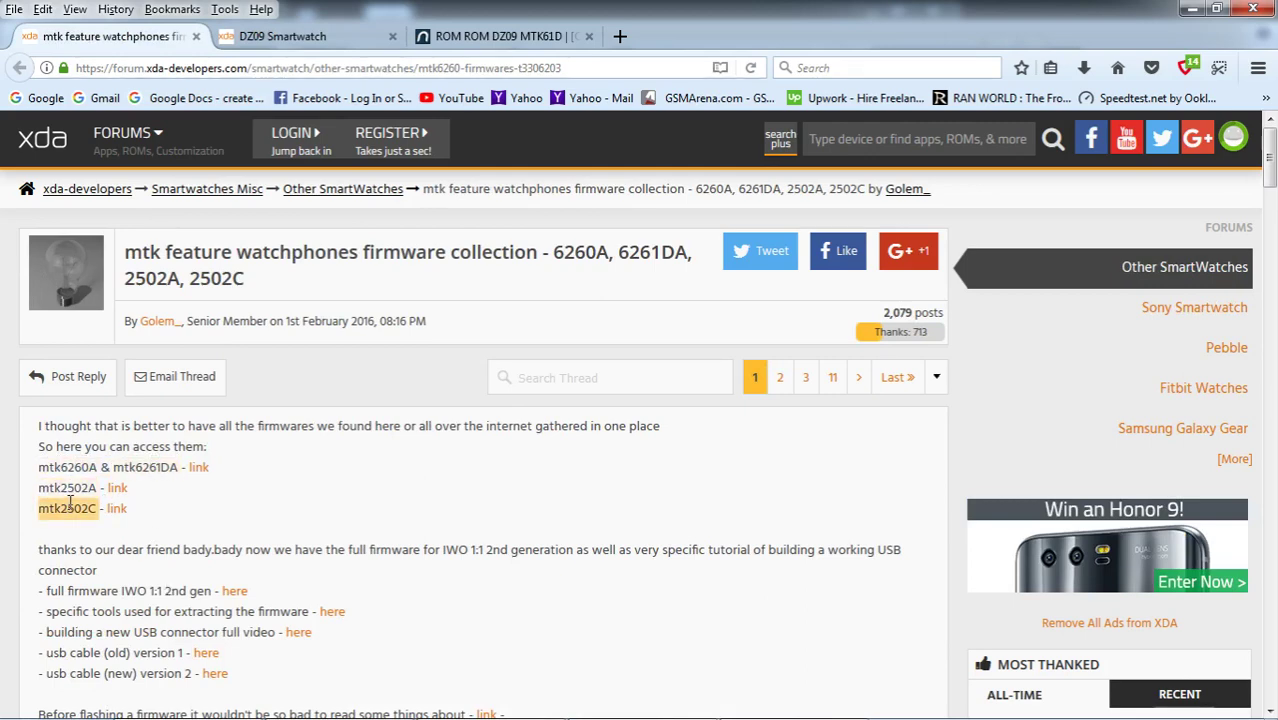
{"action": "left_click", "coordinate": [76, 467]}
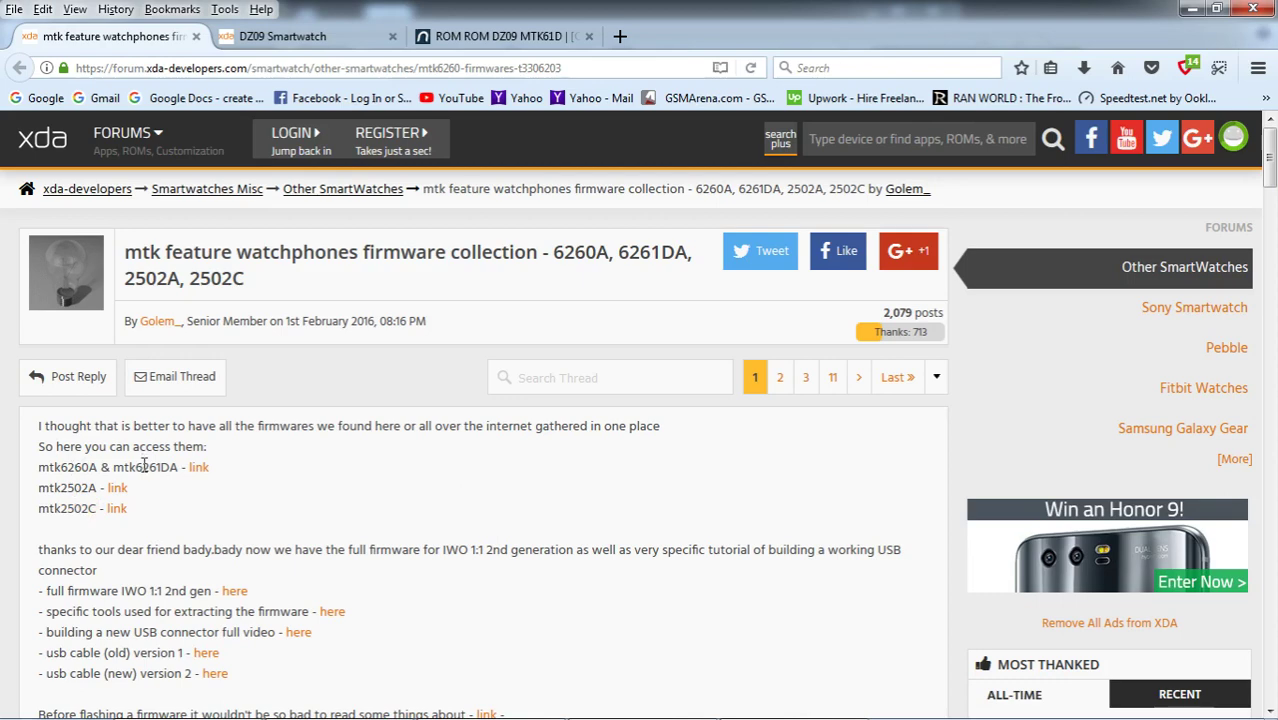
{"action": "double_click", "coordinate": [81, 468]}
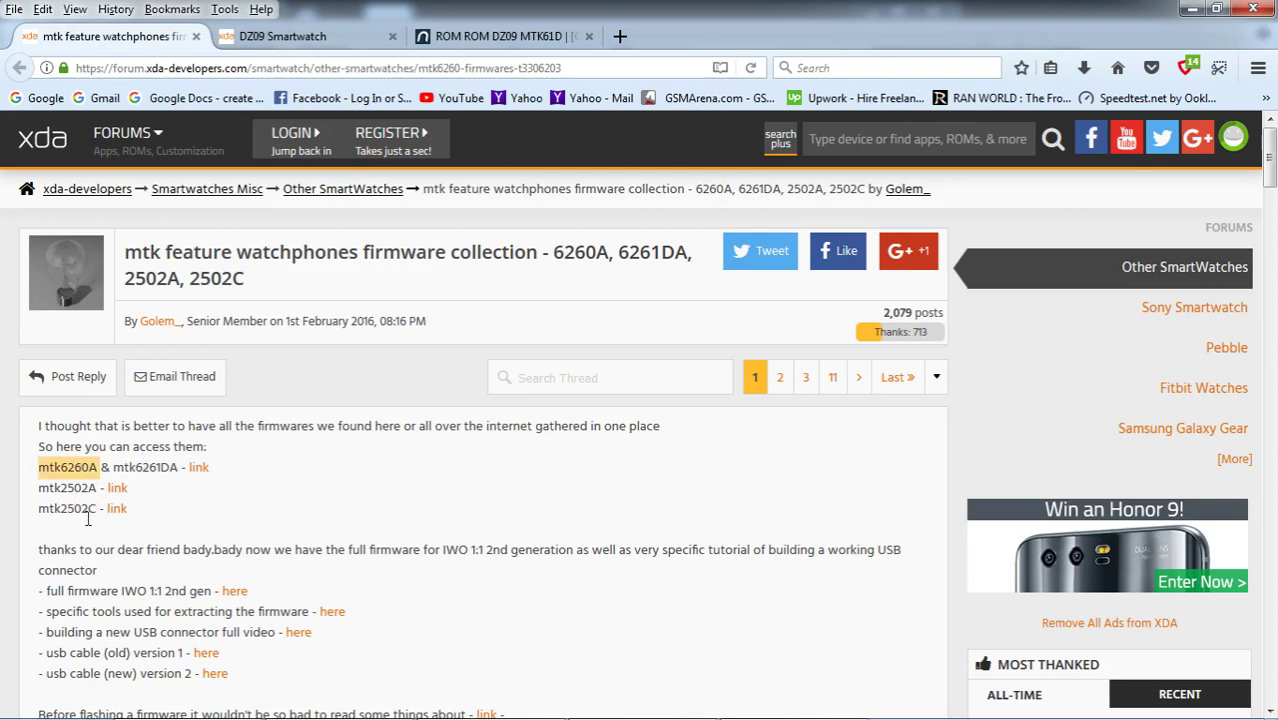
{"action": "double_click", "coordinate": [149, 468]}
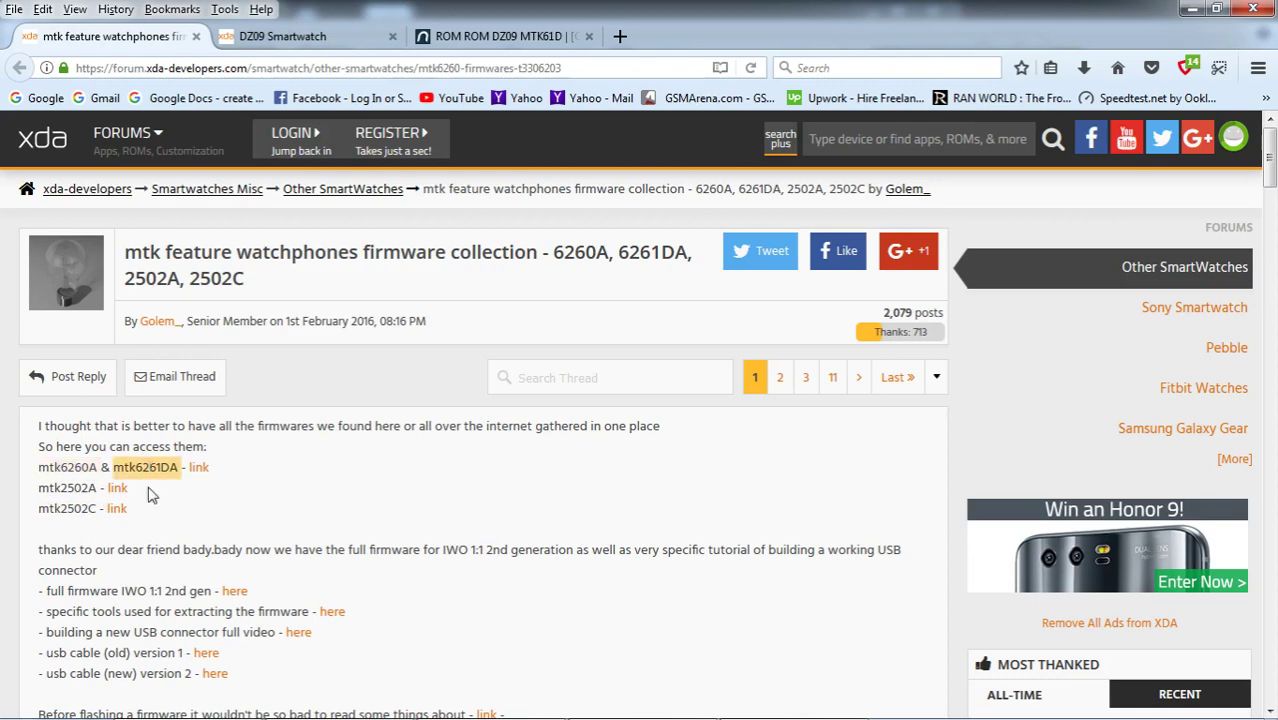
{"action": "left_click", "coordinate": [294, 499]}
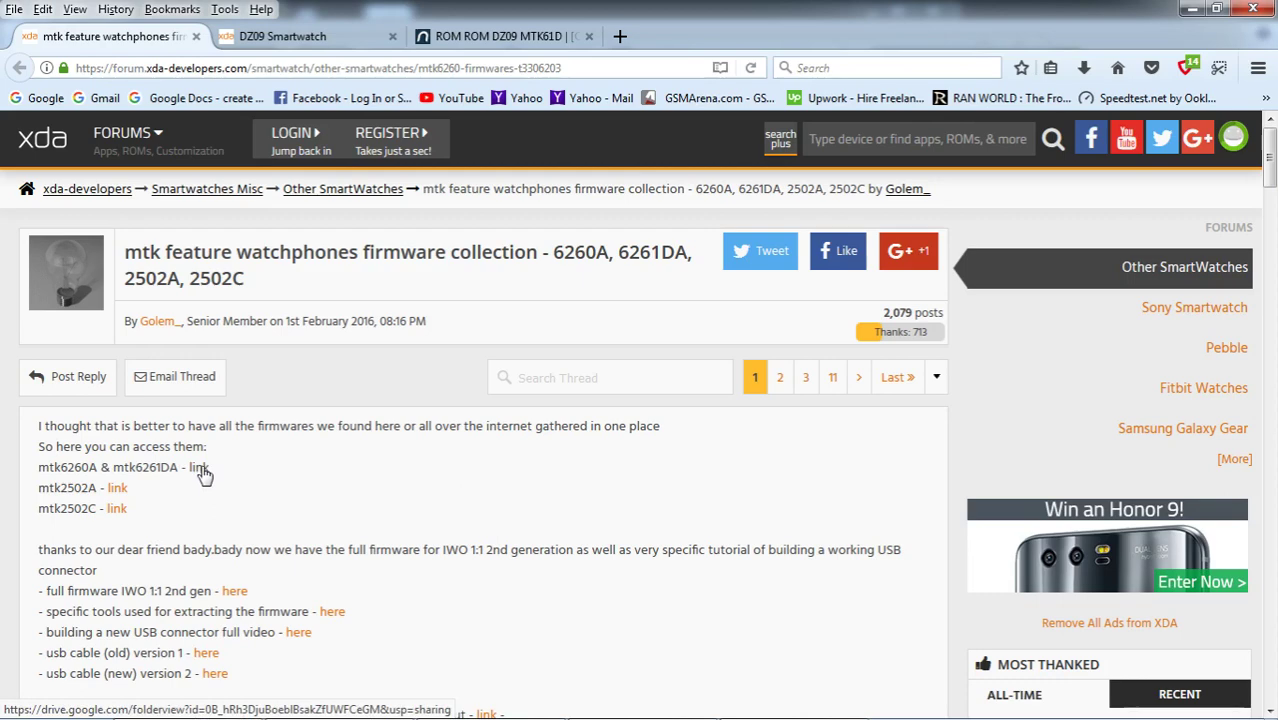
Step: Examine the 6261DA chip model in the firmware collection thread's title
{"action": "double_click", "coordinate": [625, 254]}
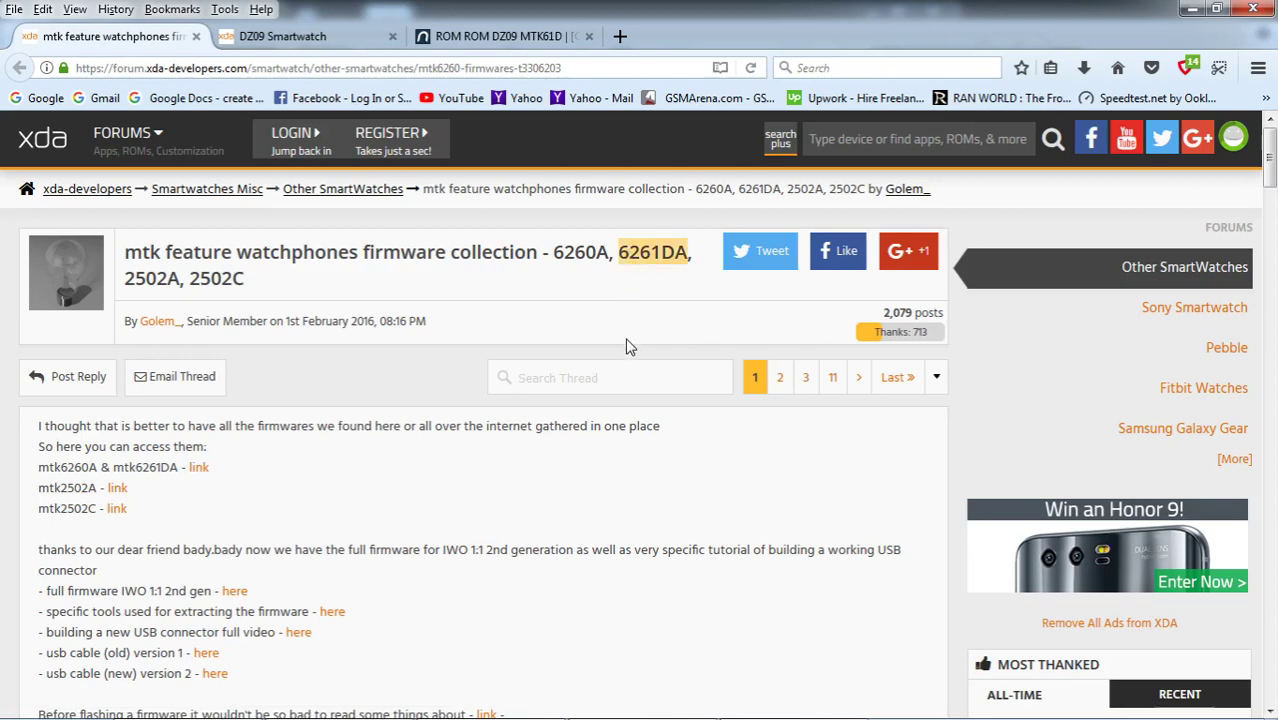
{"action": "left_click", "coordinate": [611, 288]}
{"action": "double_click", "coordinate": [645, 255]}
{"action": "left_click", "coordinate": [631, 301]}
{"action": "double_click", "coordinate": [643, 252]}
{"action": "left_click", "coordinate": [488, 309]}
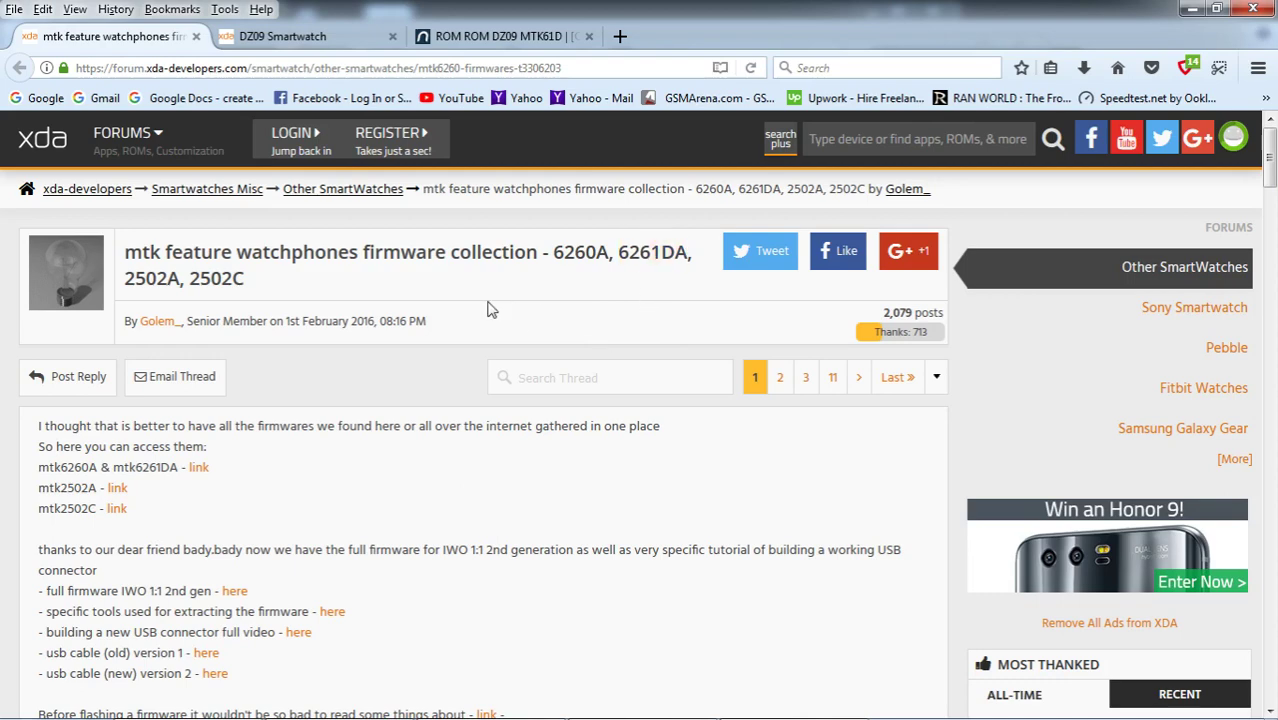
Step: Check the MTK version in the watch's version photo and return to the firmware collection thread in Firefox
{"action": "mouse_move", "coordinate": [420, 716]}
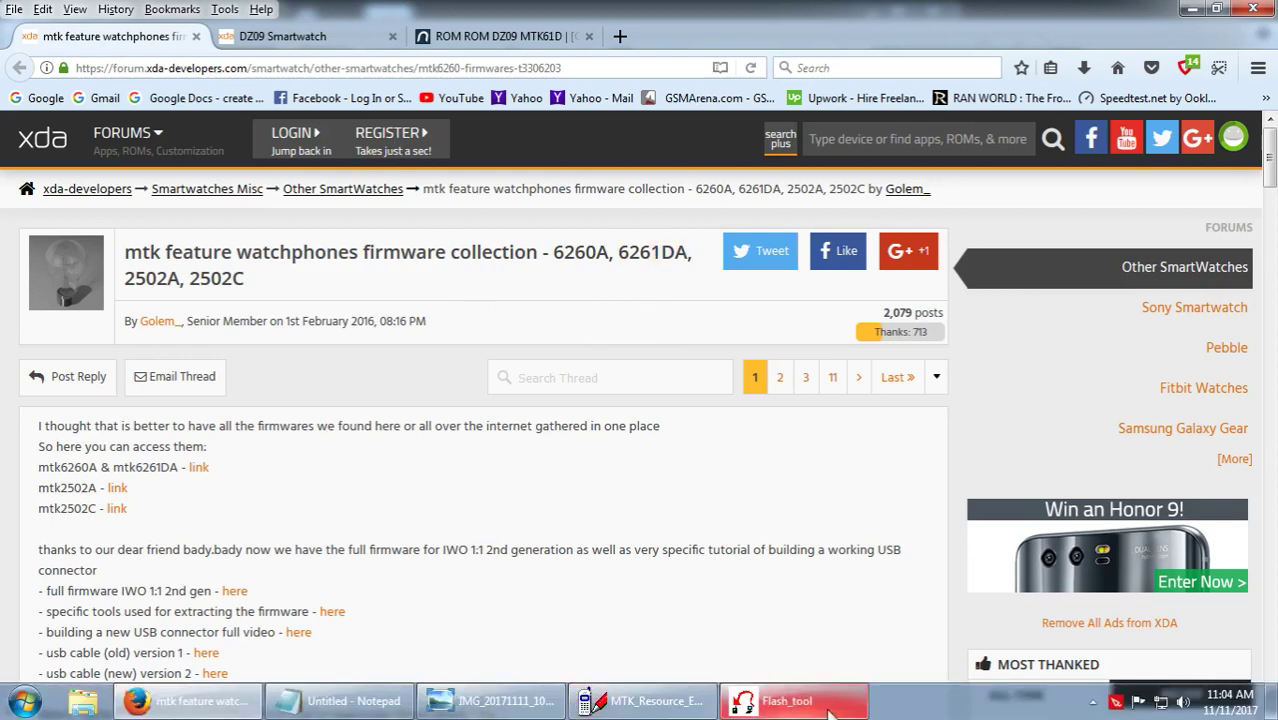
{"action": "left_click", "coordinate": [468, 701]}
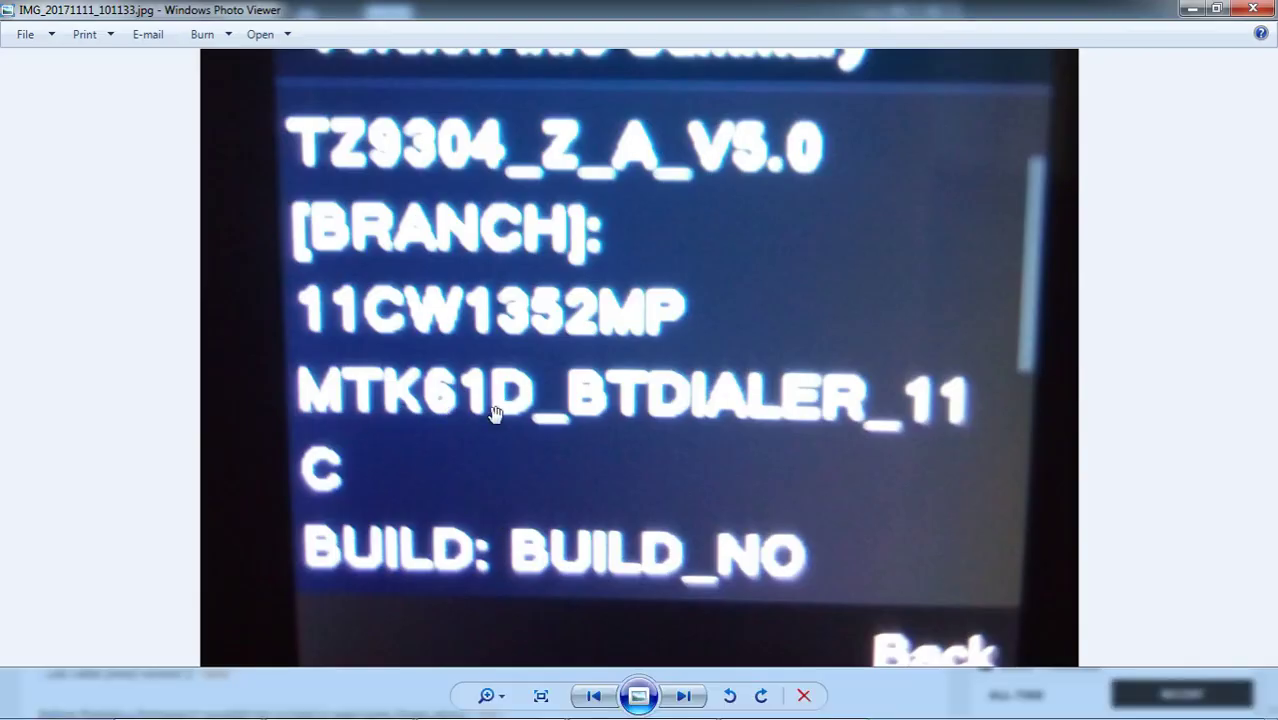
{"action": "mouse_move", "coordinate": [272, 705]}
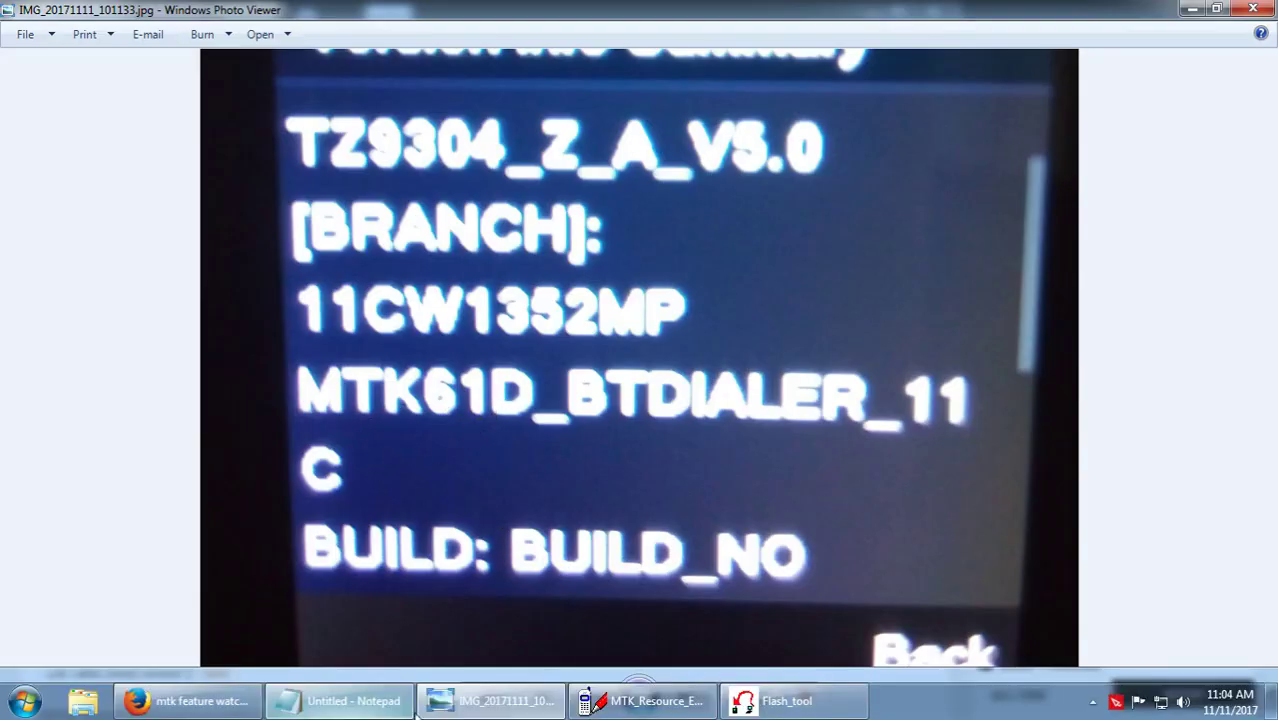
{"action": "left_click", "coordinate": [190, 701]}
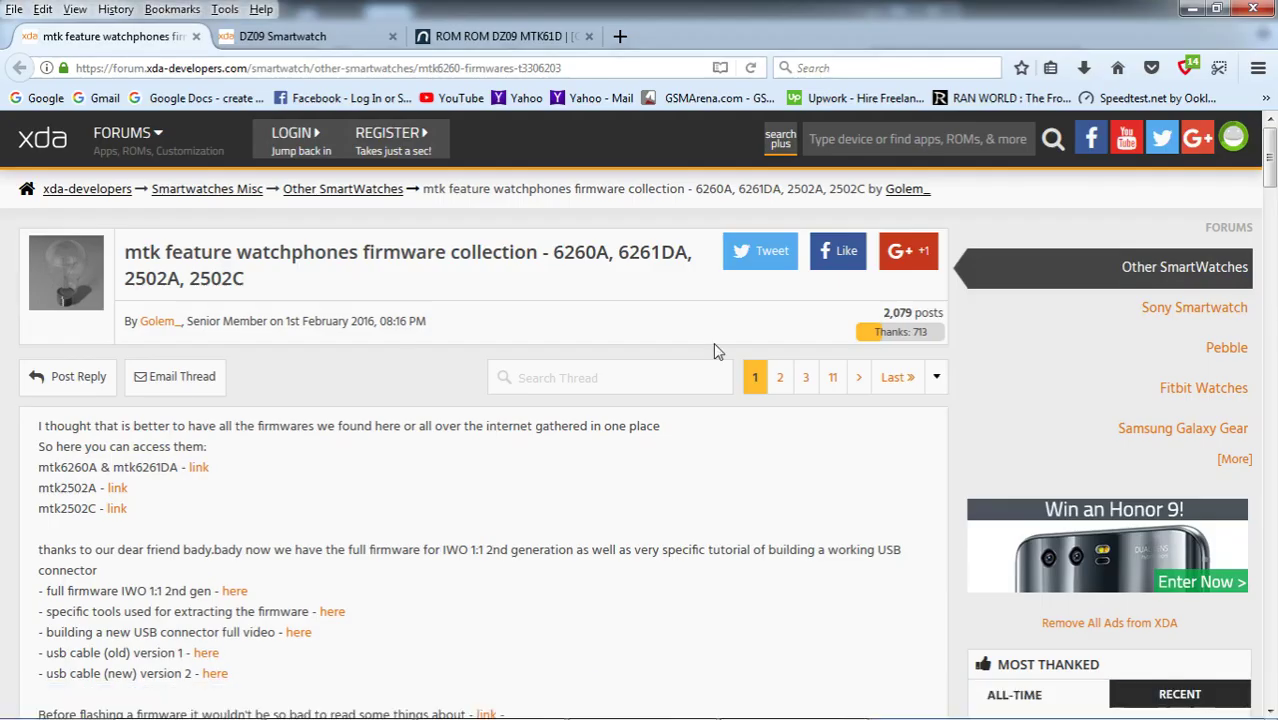
Step: Revisit the Needrom ROM page, the DZ09 Smartwatch thread and the opening post of the firmware collection thread
{"action": "left_click", "coordinate": [505, 36]}
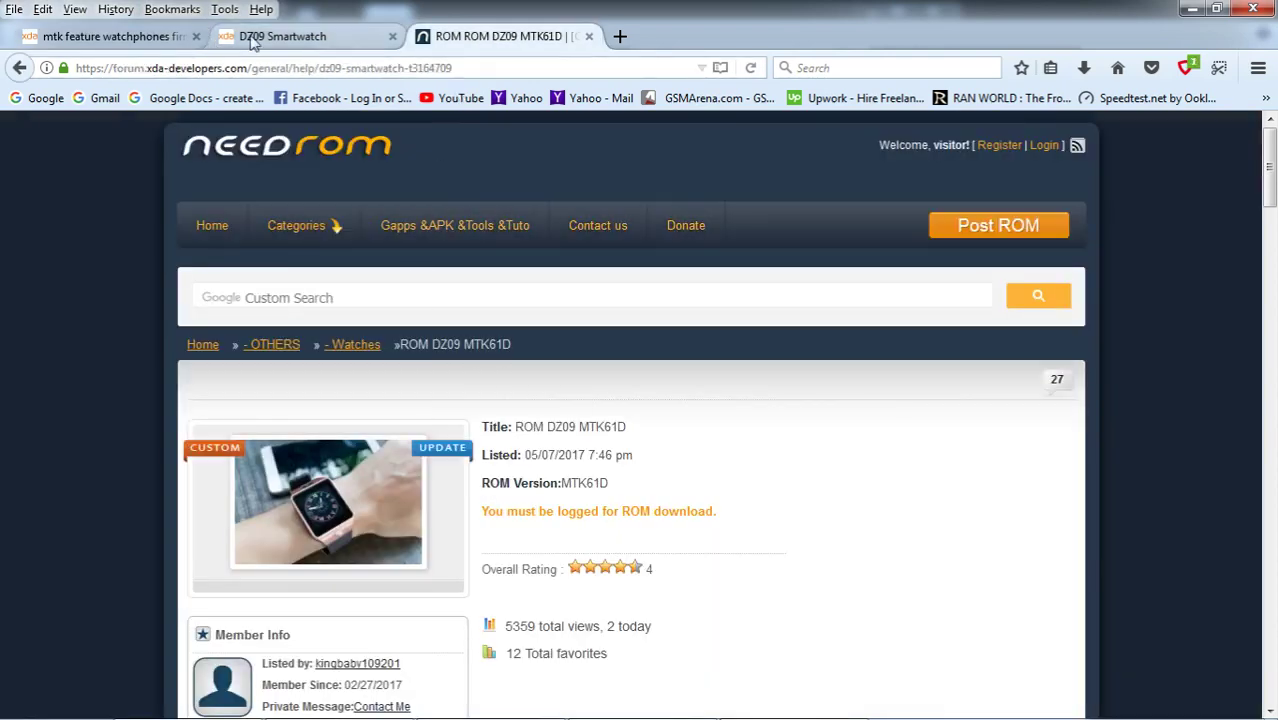
{"action": "left_click", "coordinate": [245, 38]}
{"action": "key", "text": "ctrl+shift+Tab"}
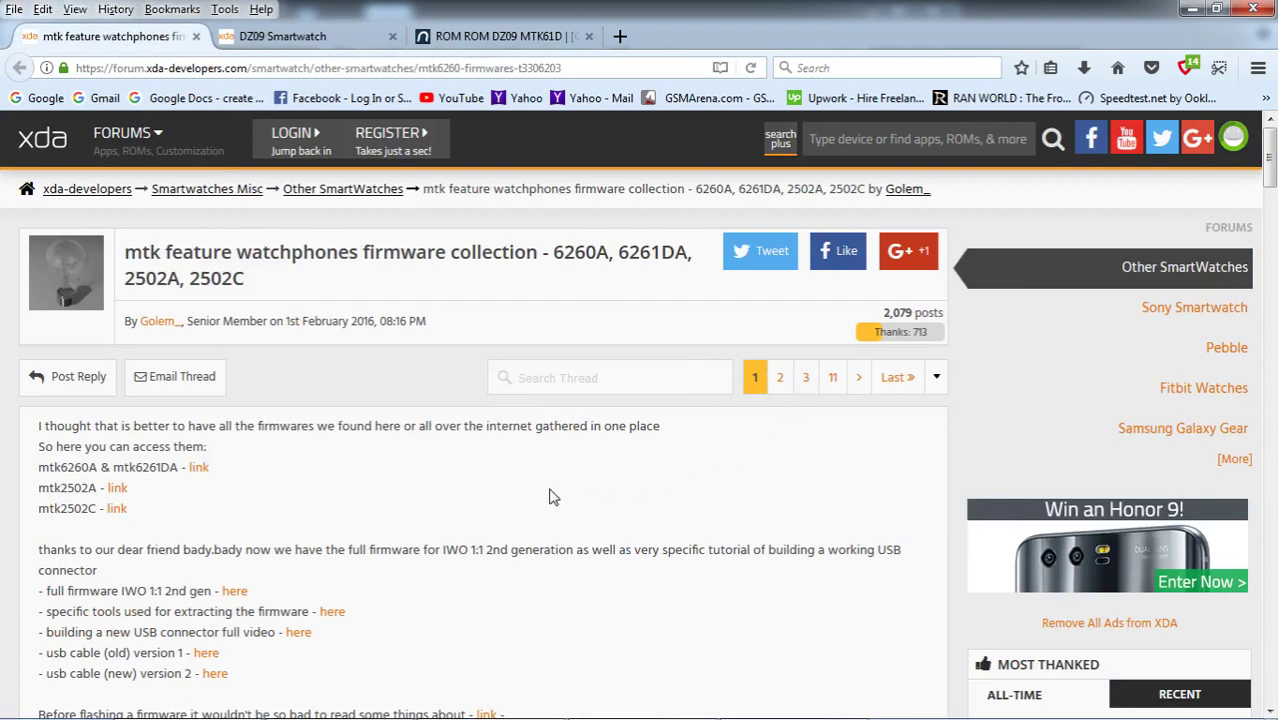
{"action": "scroll", "coordinate": [485, 476], "scroll_direction": "down", "scroll_amount": 2}
{"action": "scroll", "coordinate": [483, 481], "scroll_direction": "up", "scroll_amount": 2}
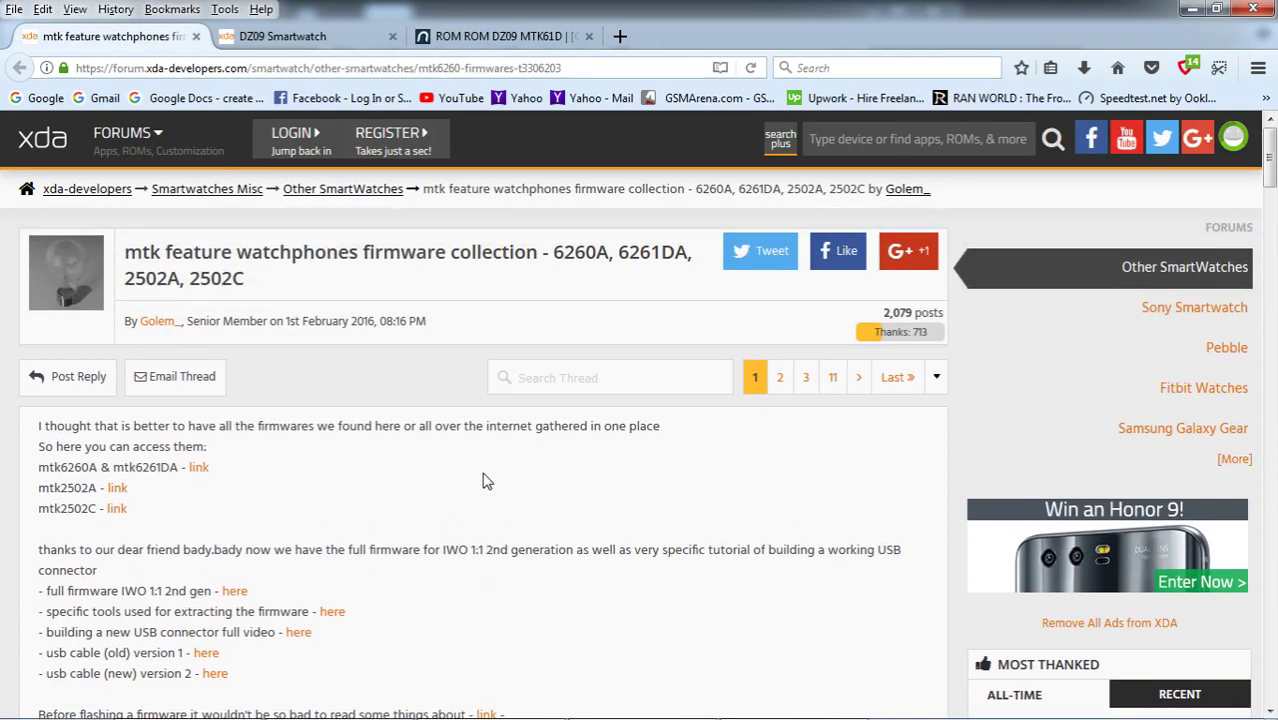